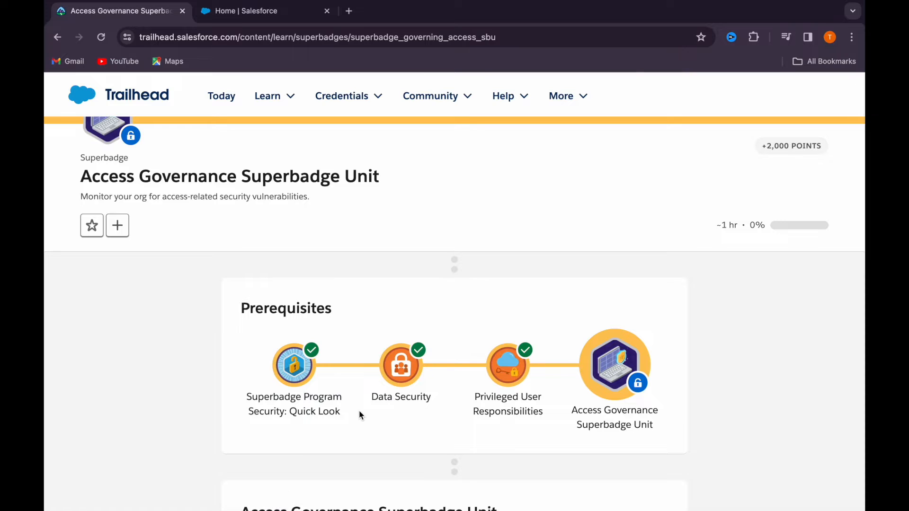
# Review the Access Governance Superbadge Unit's title and its prerequisite badges.
pyautogui.scroll(-1, 354, 328)
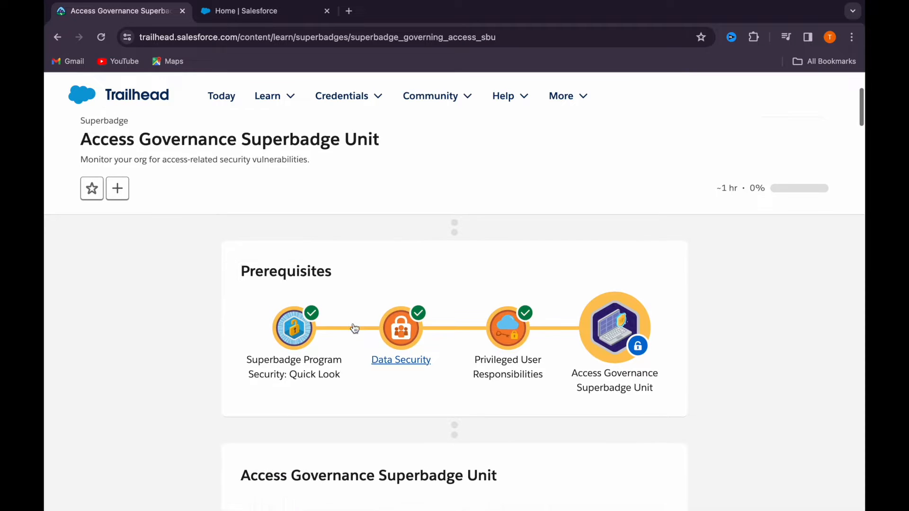
pyautogui.scroll(-1, 331, 303)
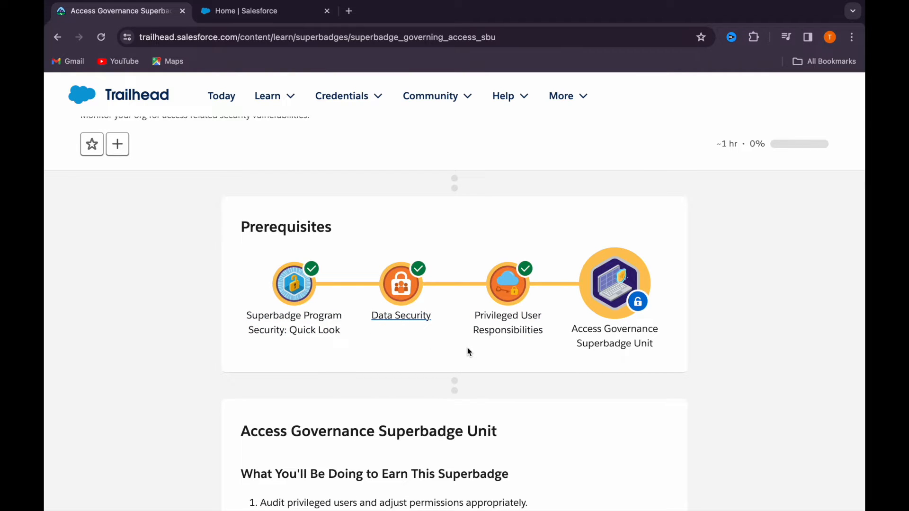
pyautogui.scroll(2, 279, 223)
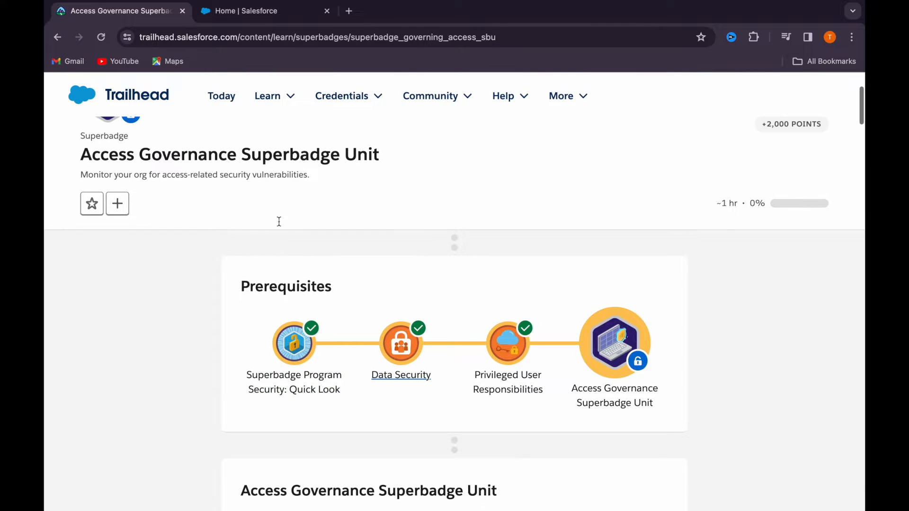
pyautogui.moveTo(385, 159); pyautogui.dragTo(80, 154)
pyautogui.click(183, 316)
pyautogui.moveTo(240, 286); pyautogui.dragTo(345, 285)
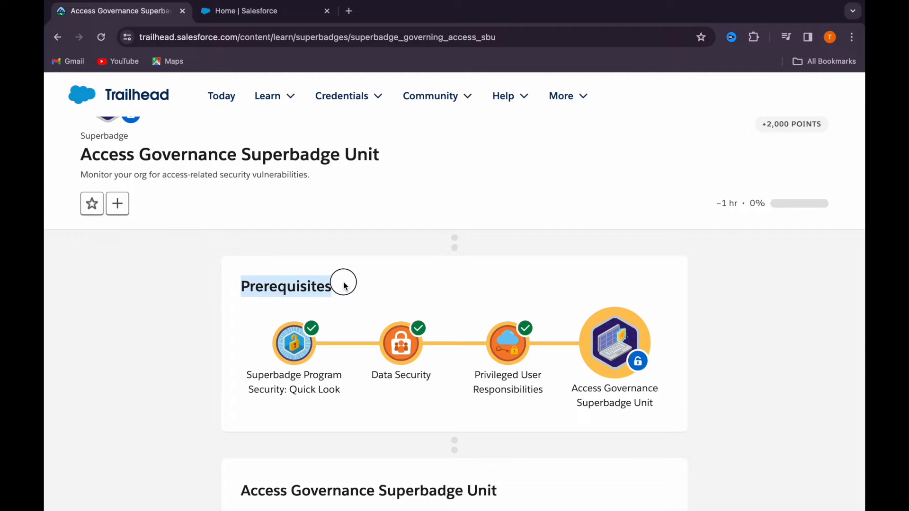
pyautogui.click(346, 286)
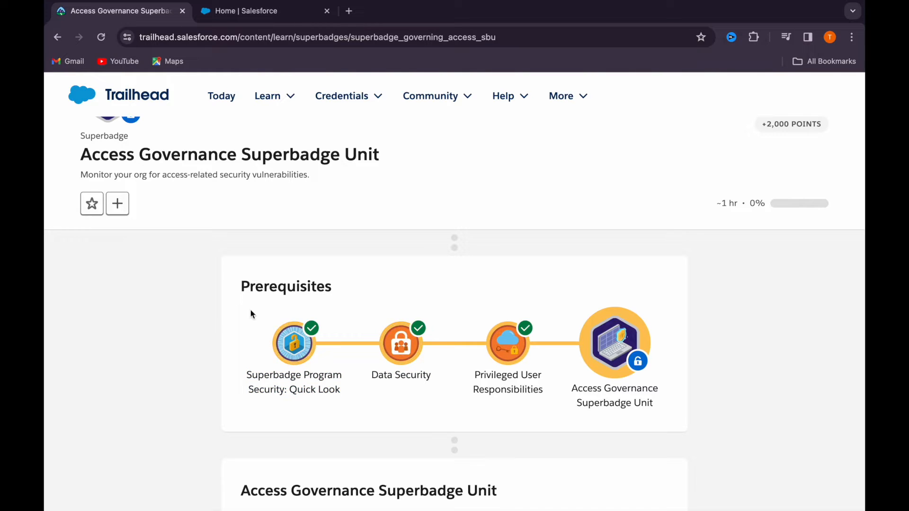
# Read the Prework and Notes instructions for signing up for a special Developer Edition org and connecting it to Trailhead.
pyautogui.scroll(-3, 397, 422)
pyautogui.scroll(-9, 396, 421)
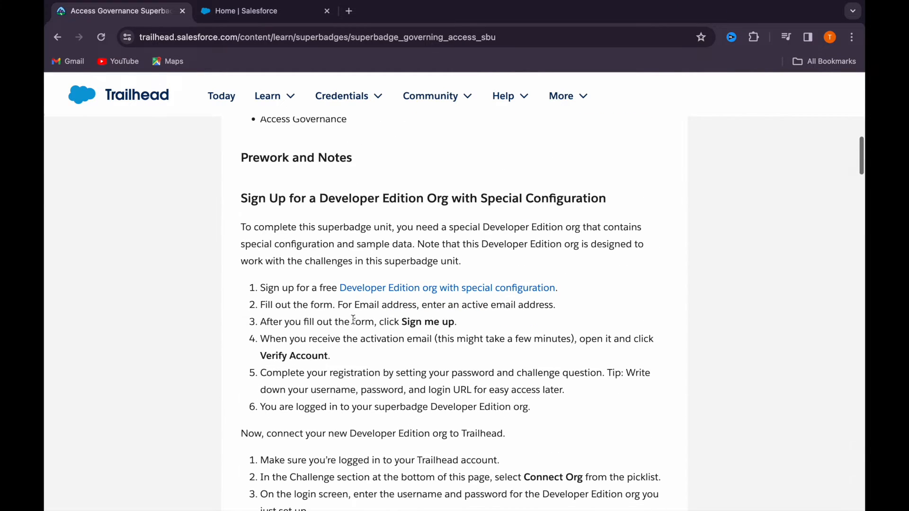
pyautogui.click(334, 288)
pyautogui.moveTo(260, 288); pyautogui.dragTo(336, 294)
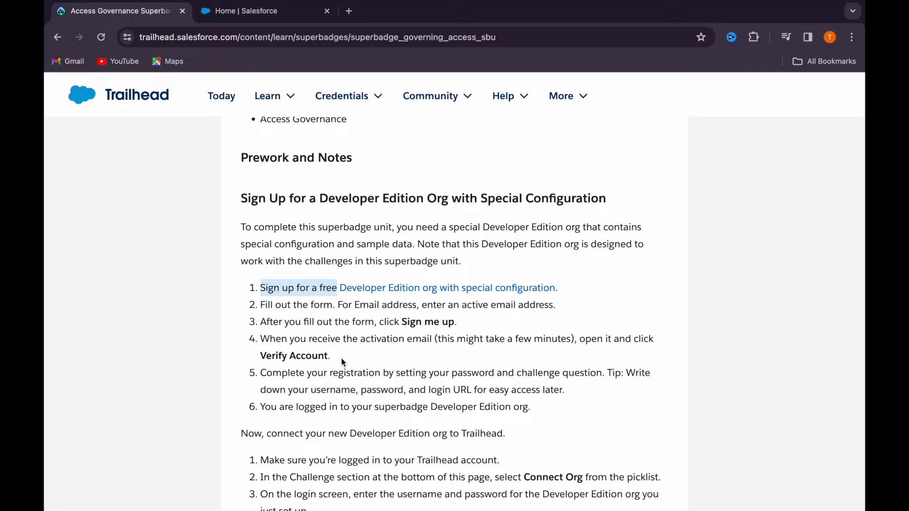
pyautogui.scroll(-1, 341, 357)
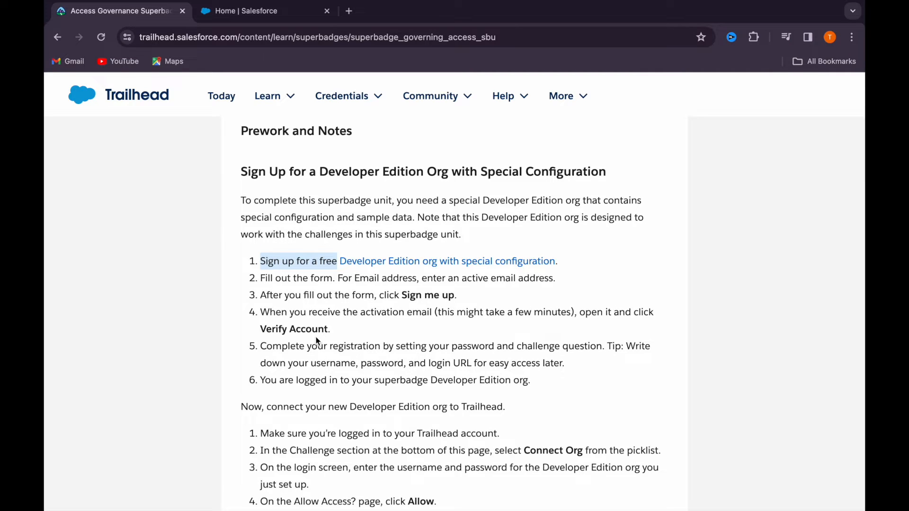
pyautogui.scroll(-10, 322, 345)
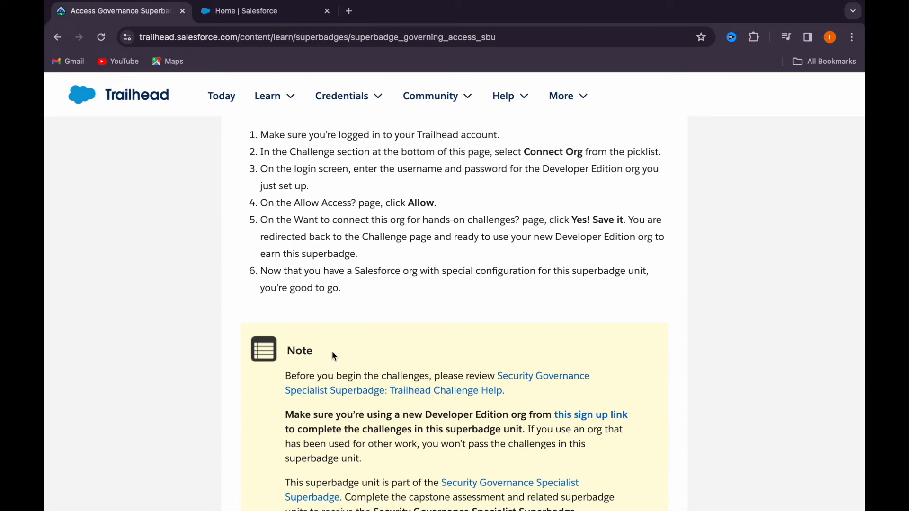
# Review the business requirements, the Audit Privileged Users challenge and the company policies for privileged access types.
pyautogui.scroll(-20, 348, 343)
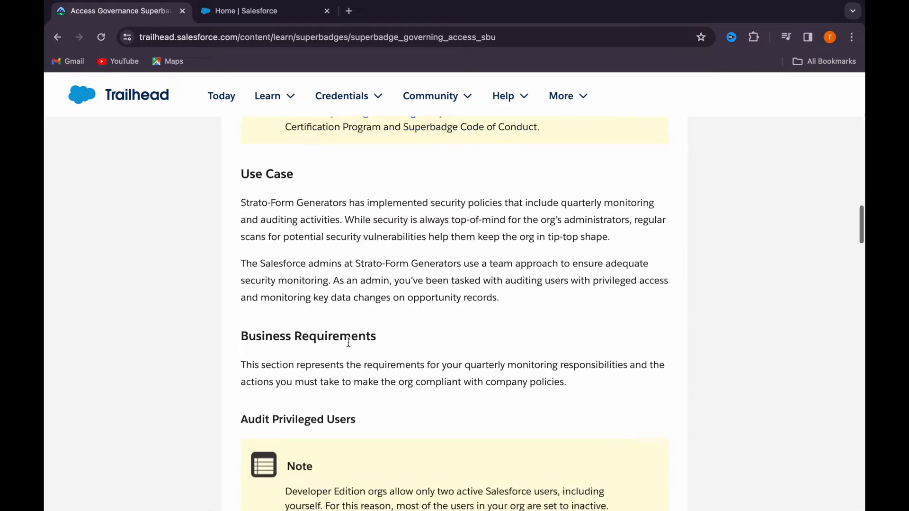
pyautogui.scroll(-20, 348, 342)
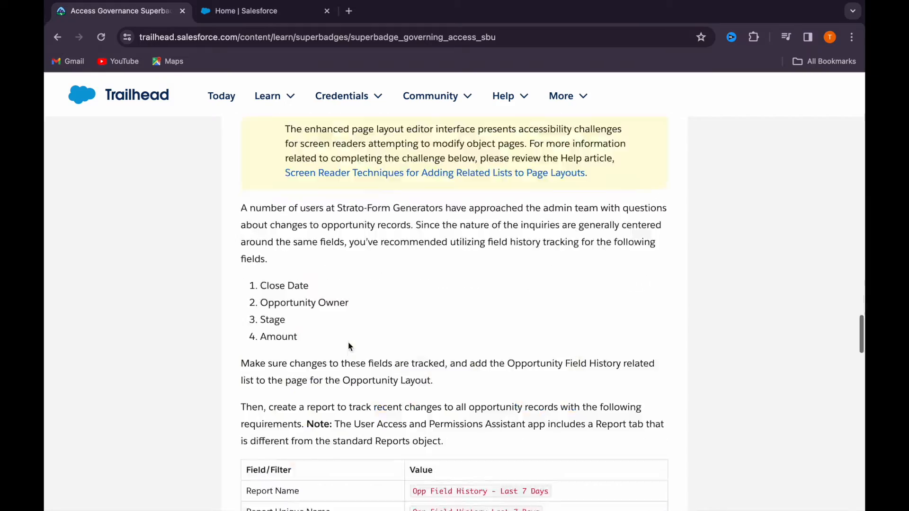
pyautogui.scroll(-3, 349, 344)
pyautogui.scroll(10, 349, 344)
pyautogui.scroll(-20, 348, 343)
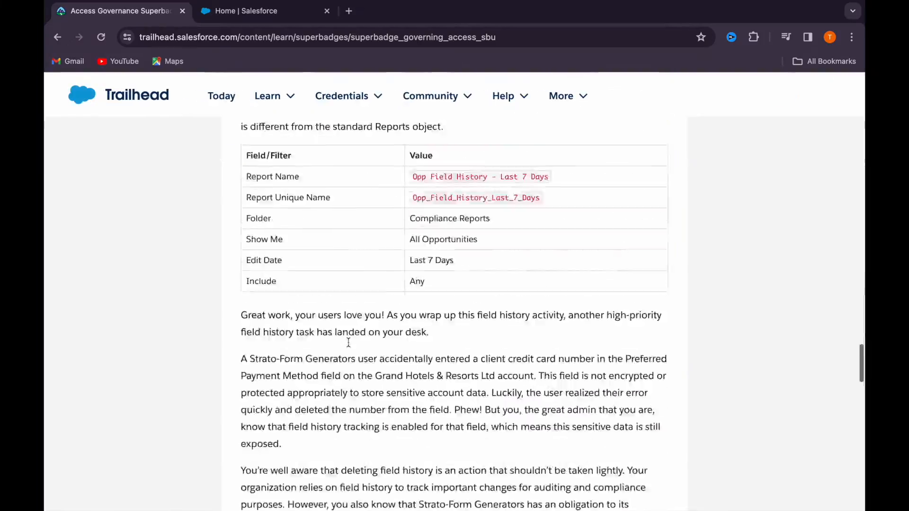
pyautogui.scroll(-5, 349, 342)
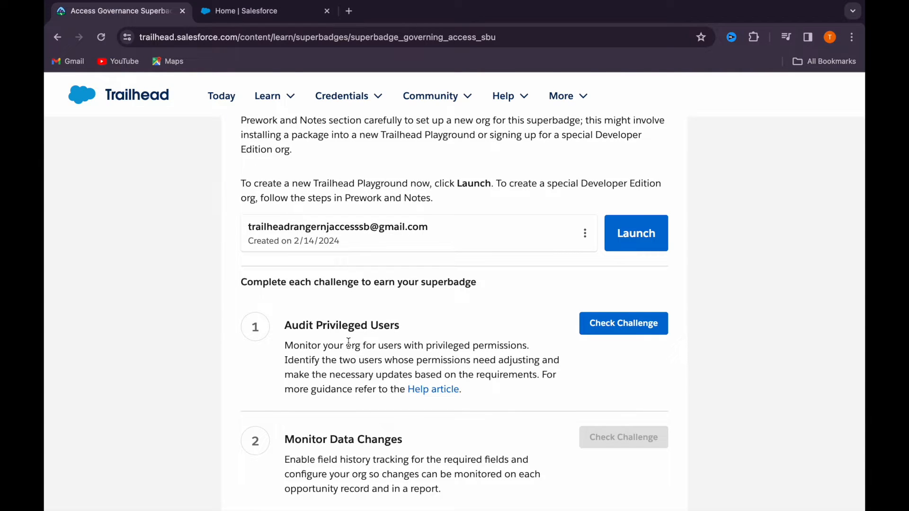
pyautogui.moveTo(285, 346); pyautogui.dragTo(485, 360)
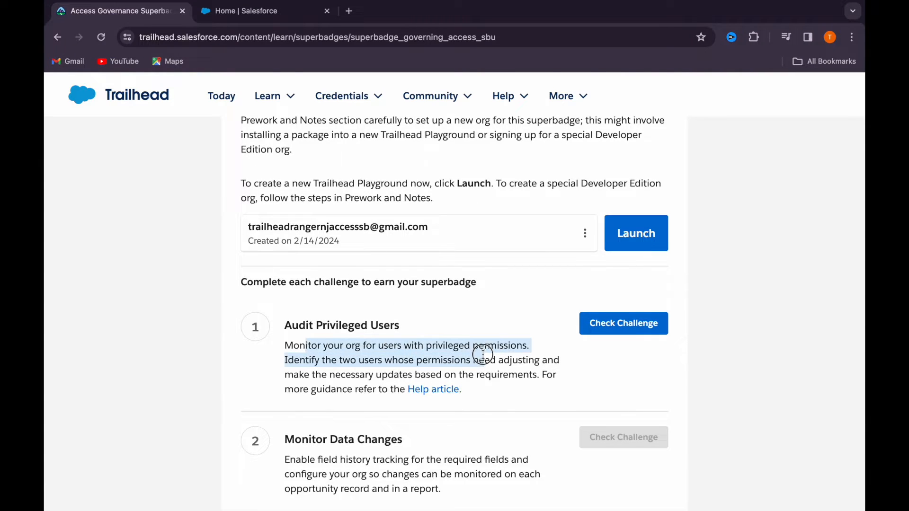
pyautogui.click(484, 337)
pyautogui.scroll(10, 485, 336)
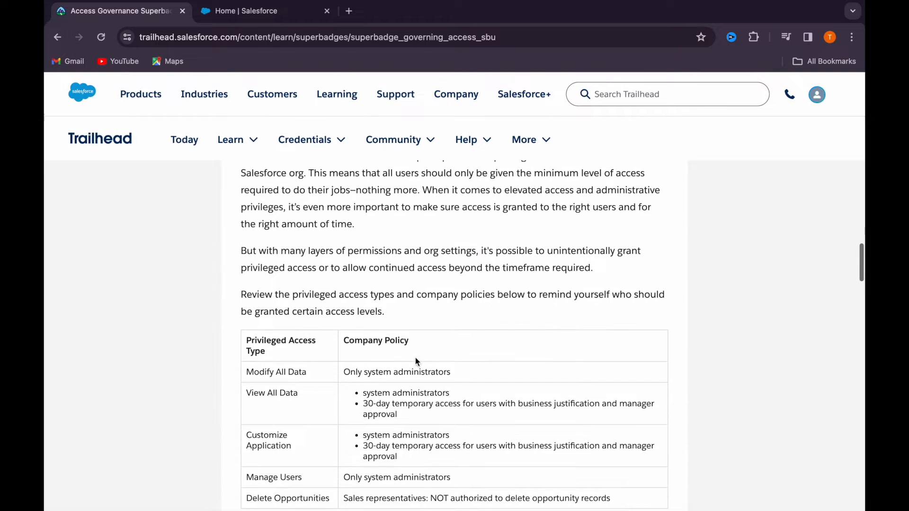
pyautogui.scroll(-1, 278, 237)
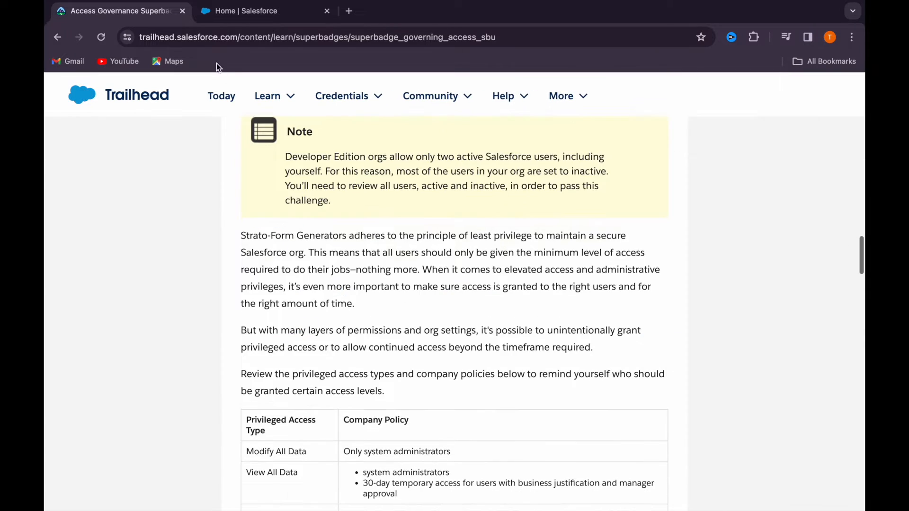
# Switch to the Salesforce Setup home page and dismiss the Go Mobile pop-up.
pyautogui.click(254, 11)
pyautogui.click(294, 66)
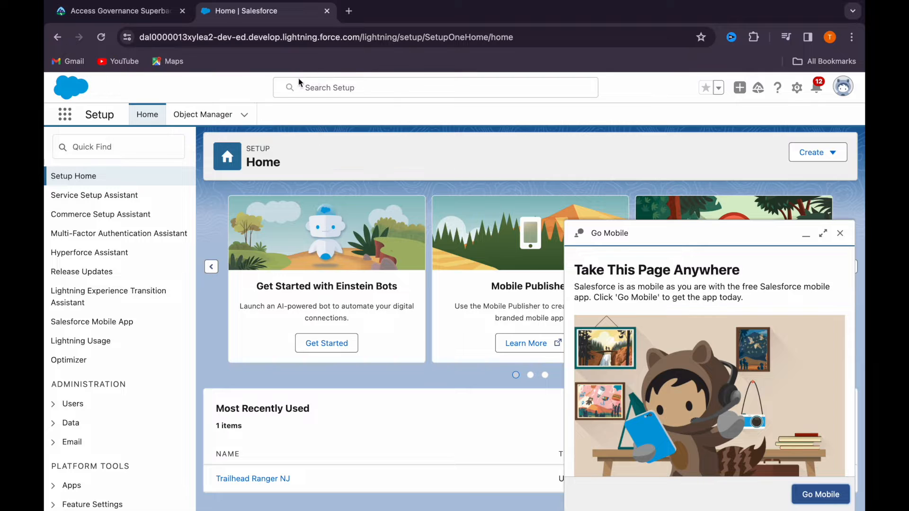
pyautogui.click(841, 233)
pyautogui.click(106, 150)
pyautogui.write('user')
pyautogui.click(86, 329)
pyautogui.click(101, 312)
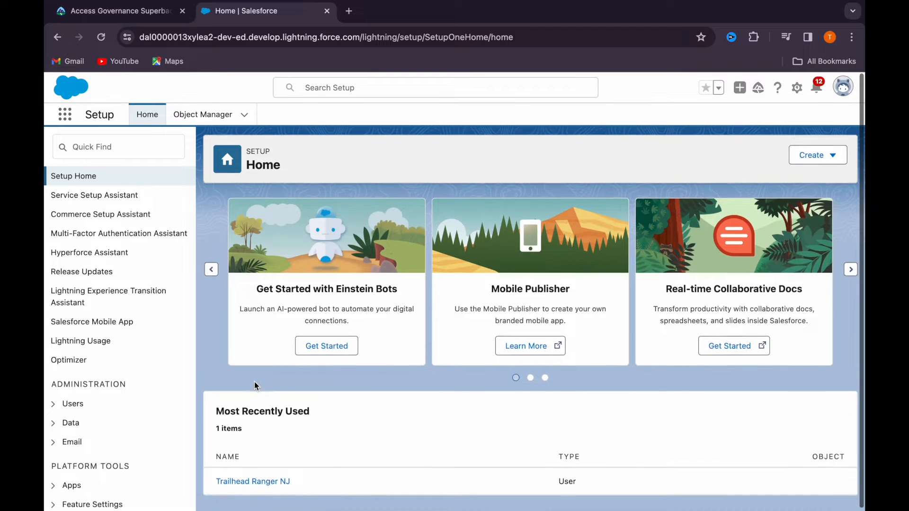
# Search Setup for "user" and open User Management Settings.
pyautogui.click(129, 138)
pyautogui.write('user')
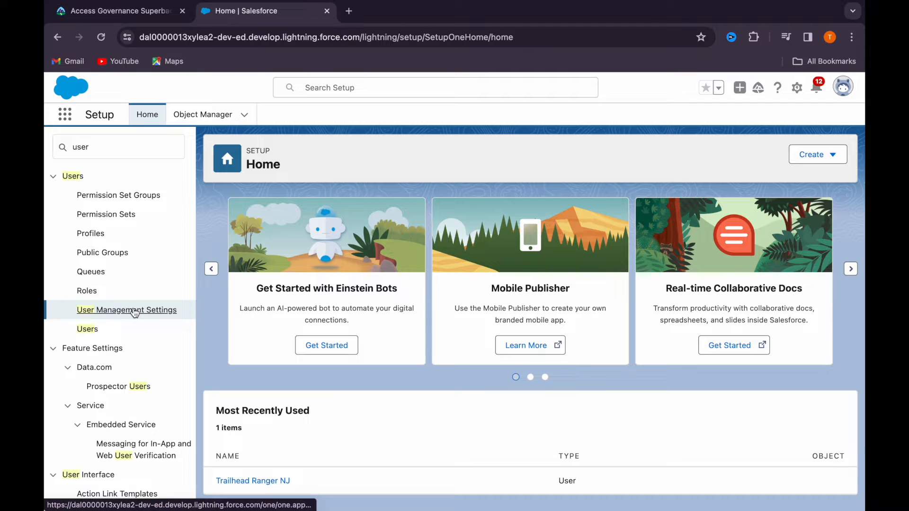
pyautogui.click(135, 311)
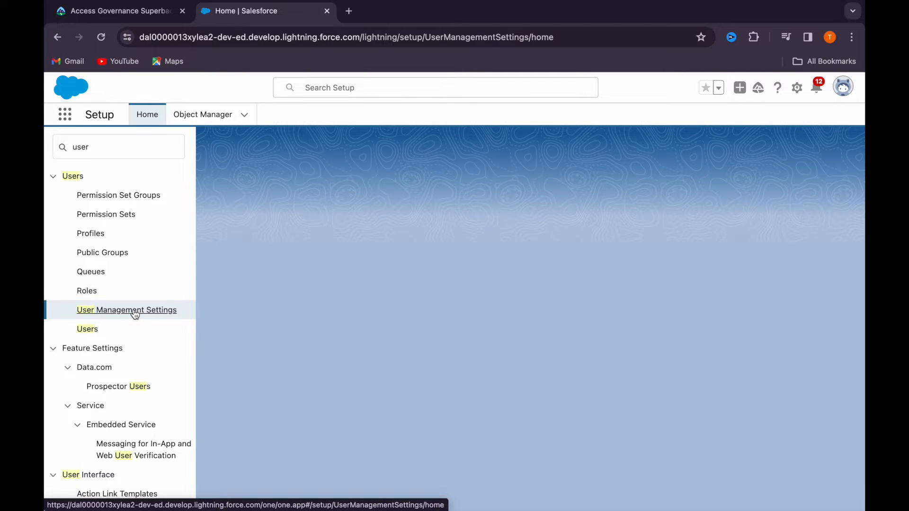
# Enable Permission Set & Permission Set Group Assignments with Expiration Dates in User Management Settings.
pyautogui.scroll(-5, 289, 371)
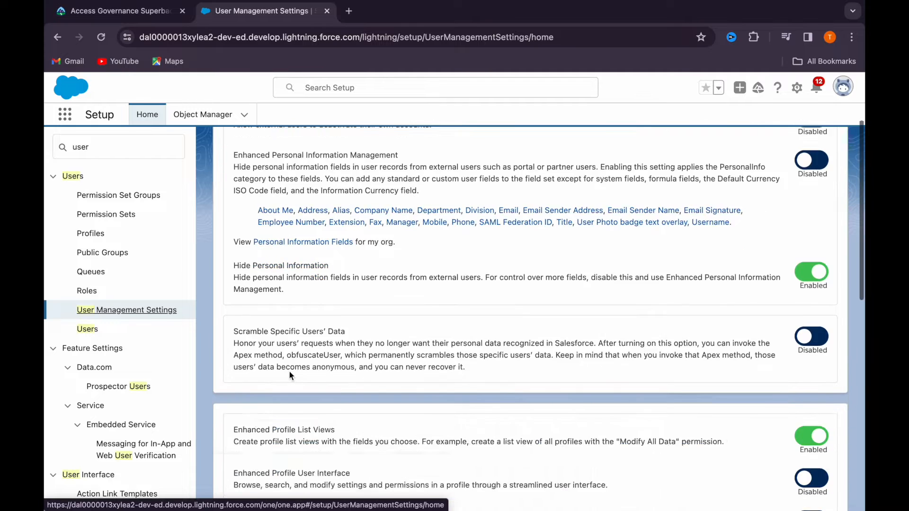
pyautogui.scroll(-5, 290, 375)
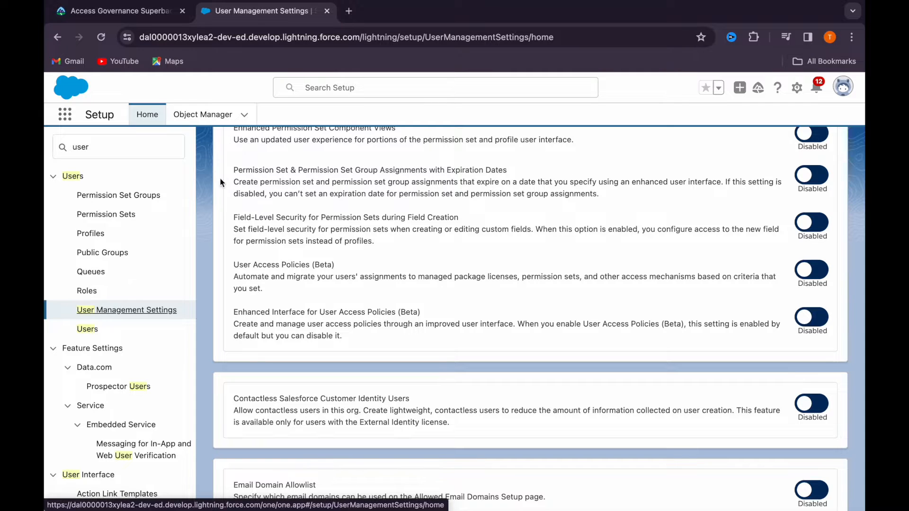
pyautogui.moveTo(233, 171); pyautogui.dragTo(471, 159)
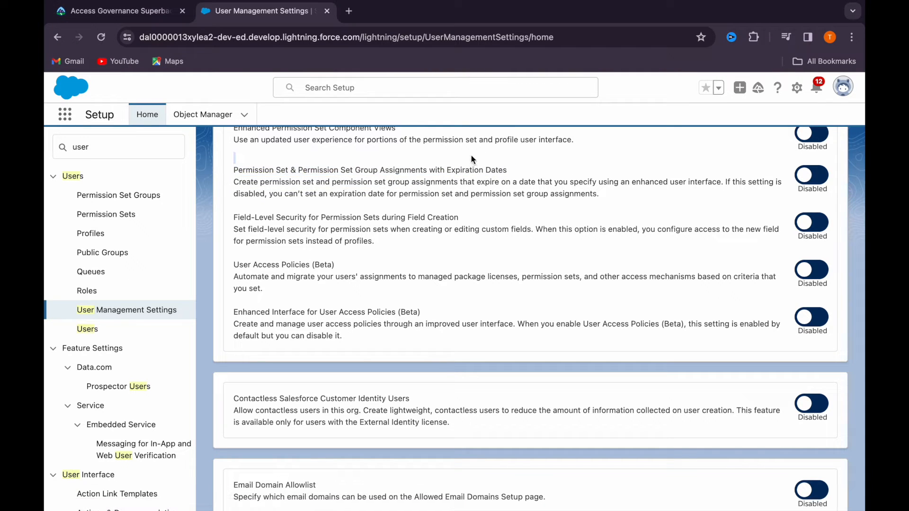
pyautogui.click(812, 175)
pyautogui.scroll(1, 571, 189)
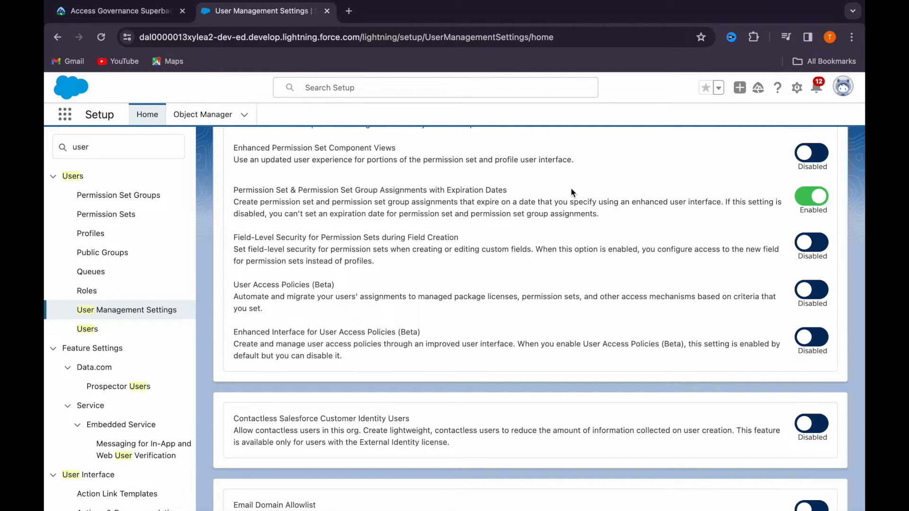
pyautogui.moveTo(450, 190); pyautogui.dragTo(507, 190)
pyautogui.click(520, 205)
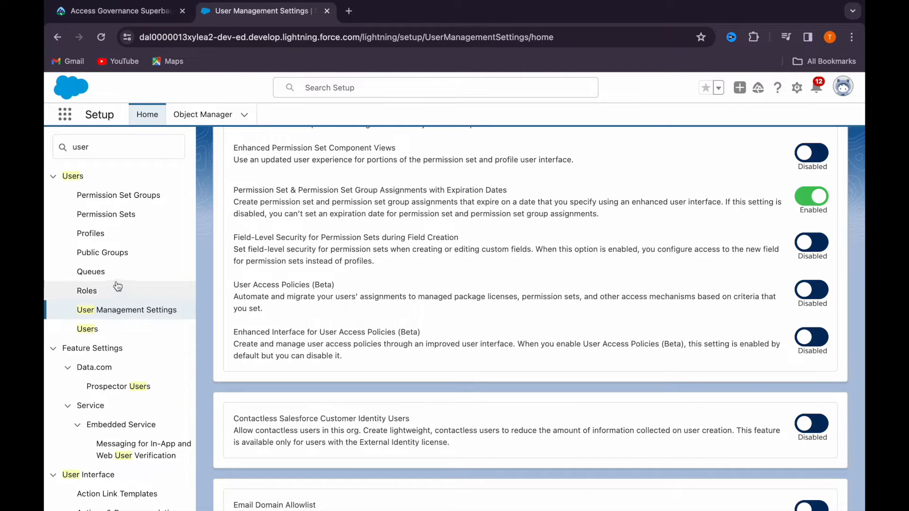
# From the Users list, open the active VP, International Sales user's assigned permission set PLATFORM: Customize Application.
pyautogui.click(92, 333)
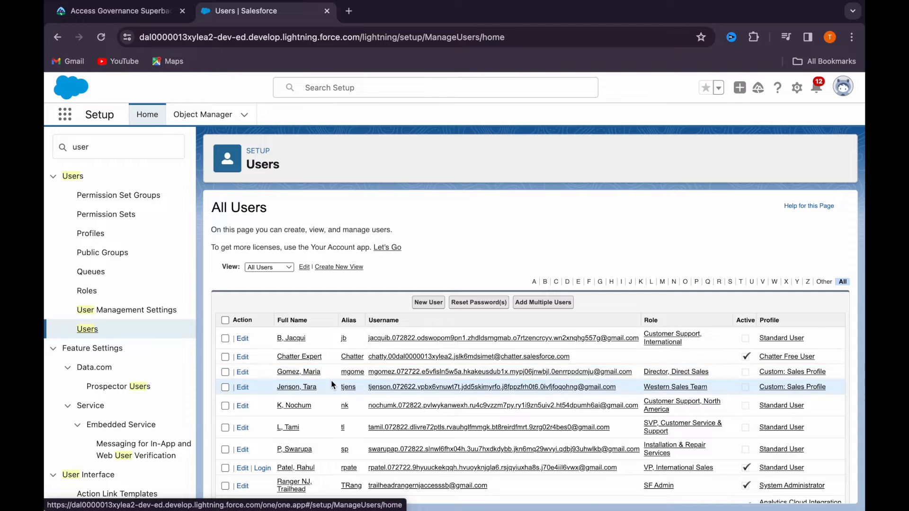
pyautogui.scroll(-3, 333, 379)
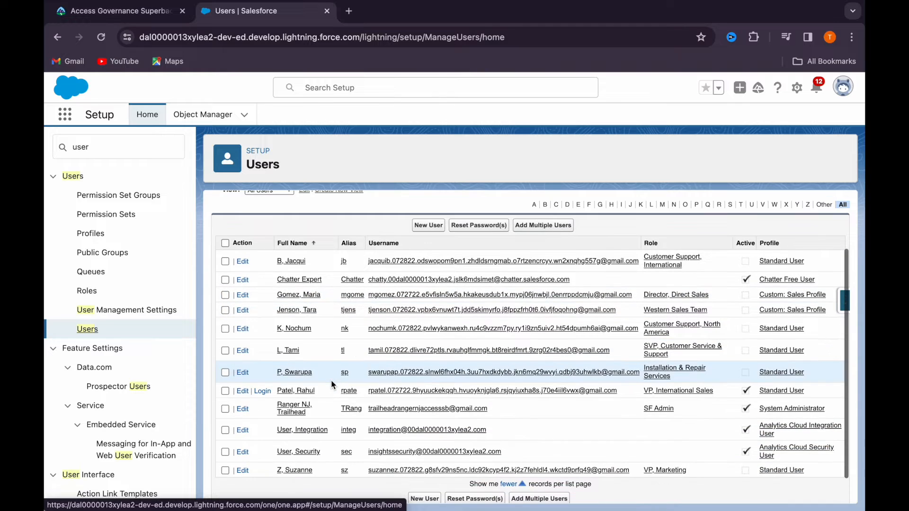
pyautogui.click(305, 394)
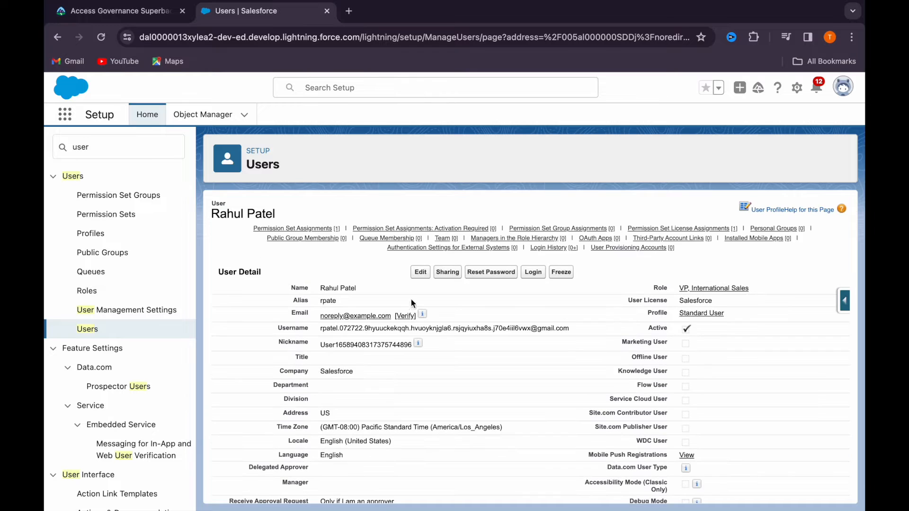
pyautogui.moveTo(293, 229)
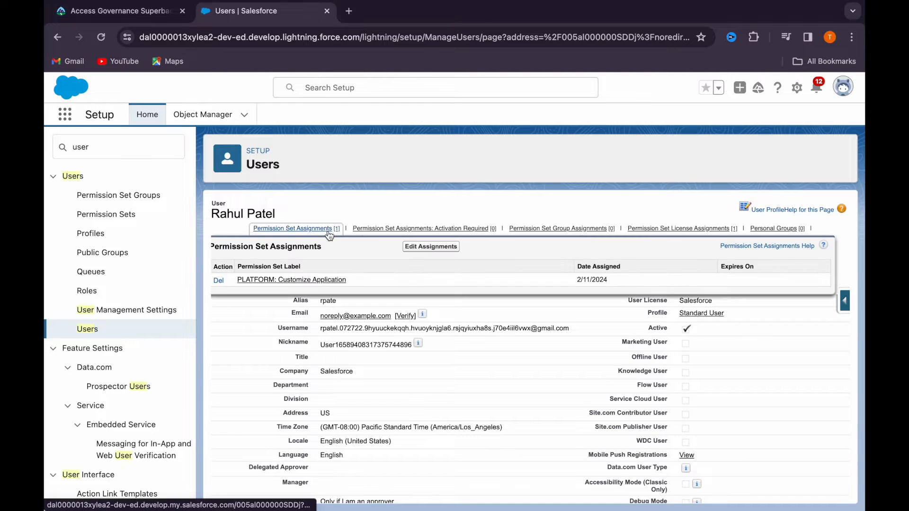
pyautogui.click(305, 283)
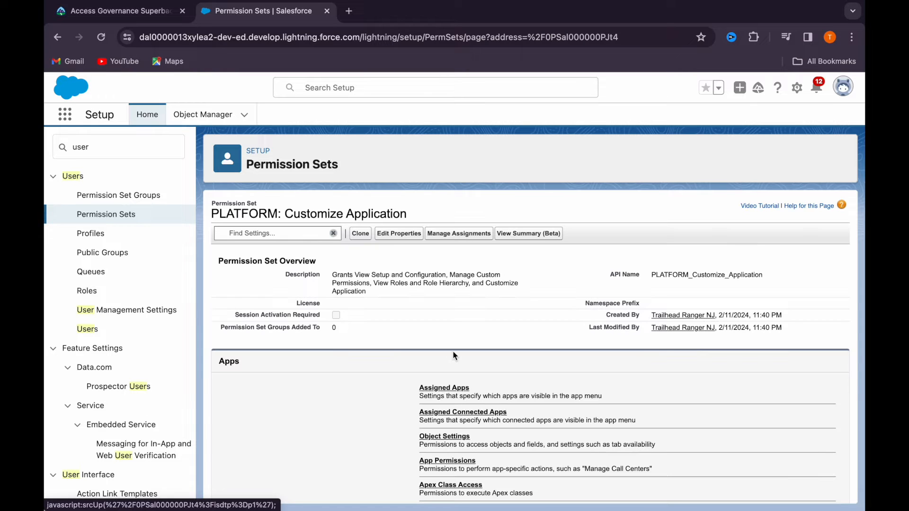
# Set the VP, International Sales user's PLATFORM: Customize Application assignment to expire in 30 days, and finish the assignment.
pyautogui.click(467, 233)
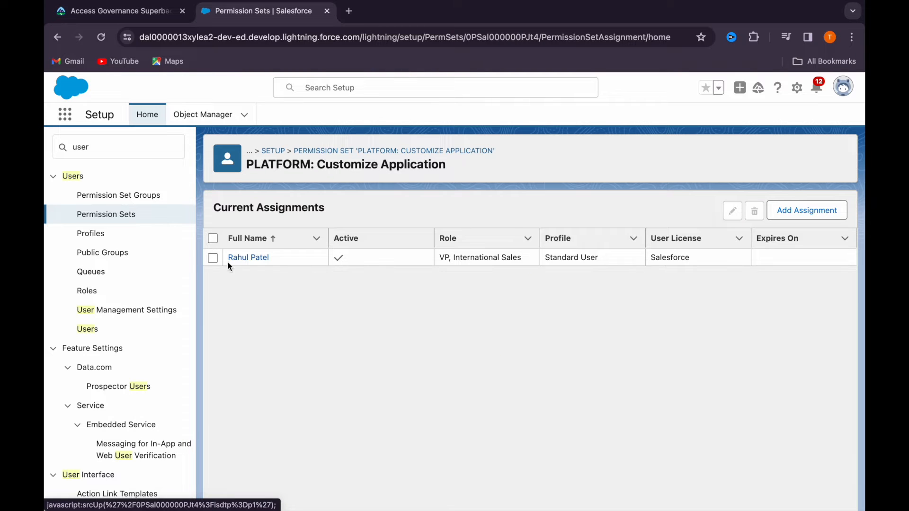
pyautogui.click(213, 258)
pyautogui.click(735, 210)
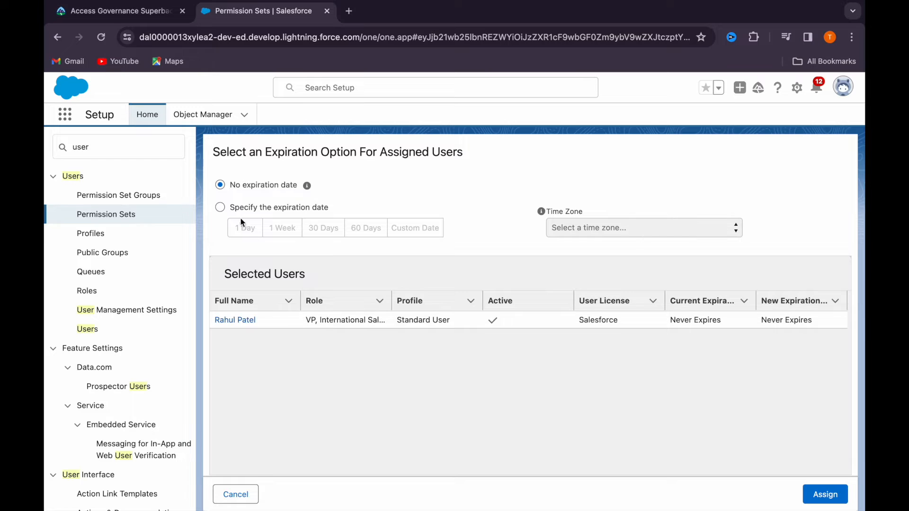
pyautogui.moveTo(228, 208); pyautogui.dragTo(329, 208)
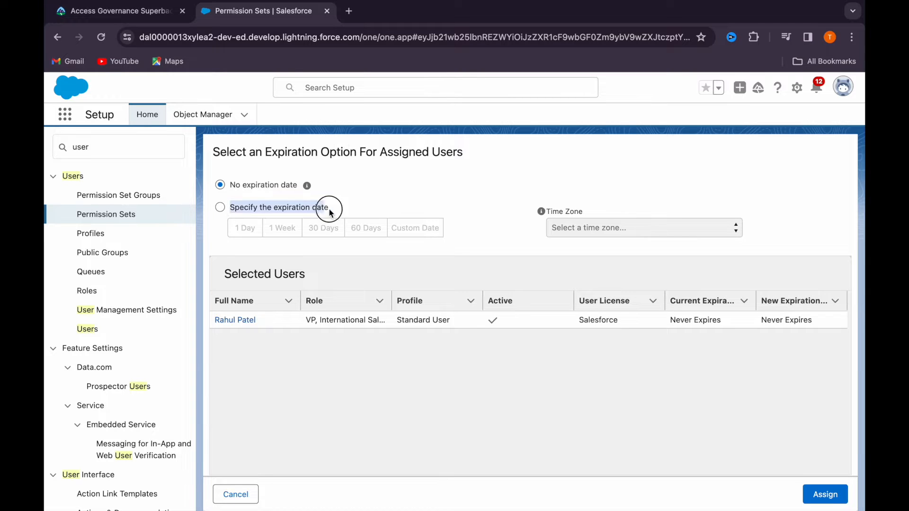
pyautogui.click(377, 204)
pyautogui.click(221, 209)
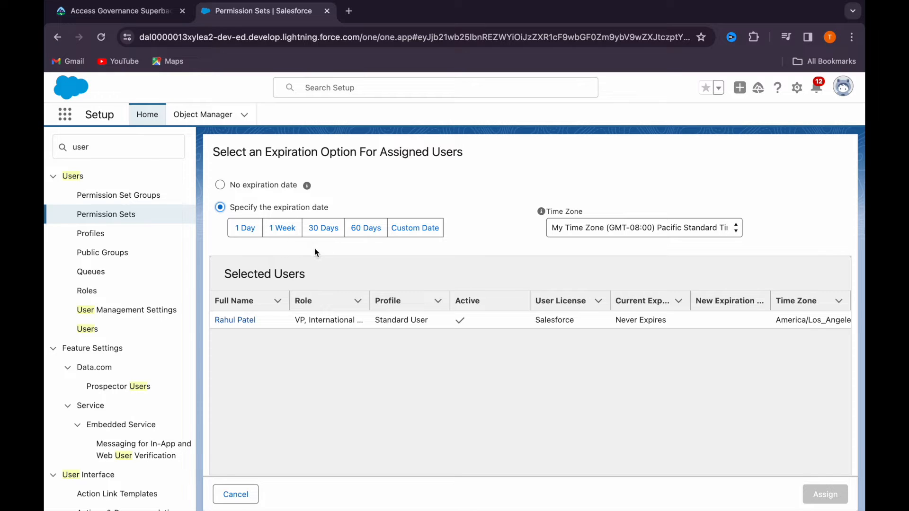
pyautogui.click(331, 233)
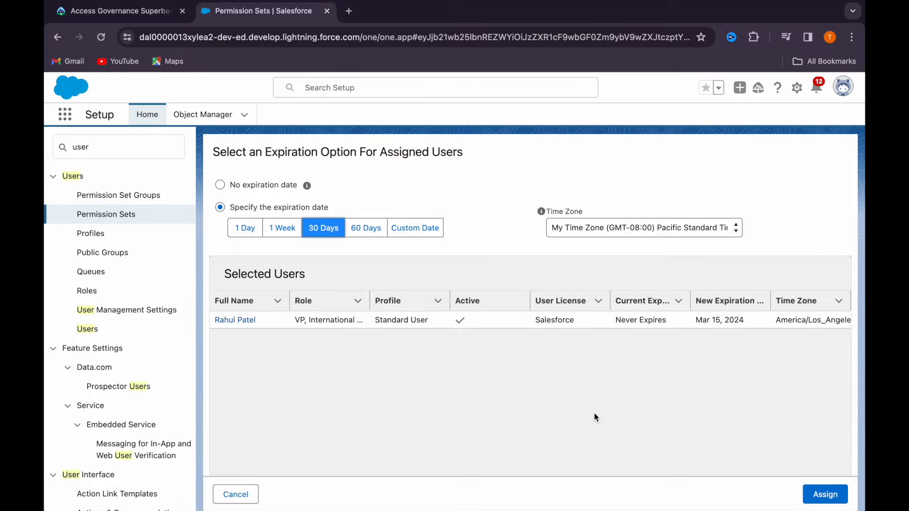
pyautogui.click(827, 498)
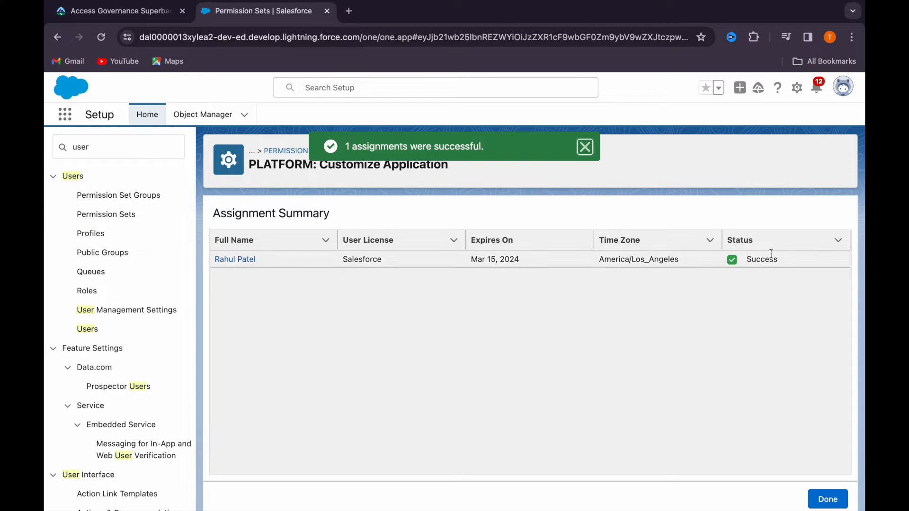
pyautogui.click(824, 500)
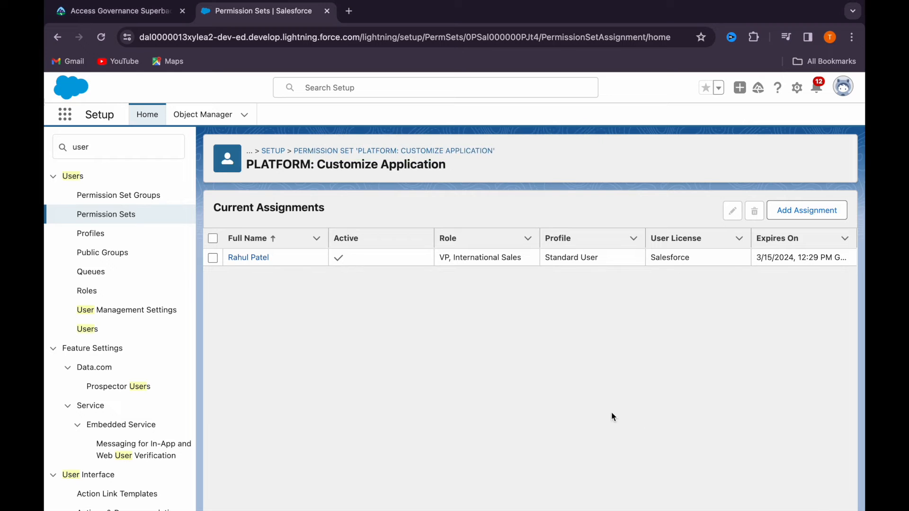
pyautogui.scroll(-3, 600, 408)
pyautogui.scroll(3, 434, 373)
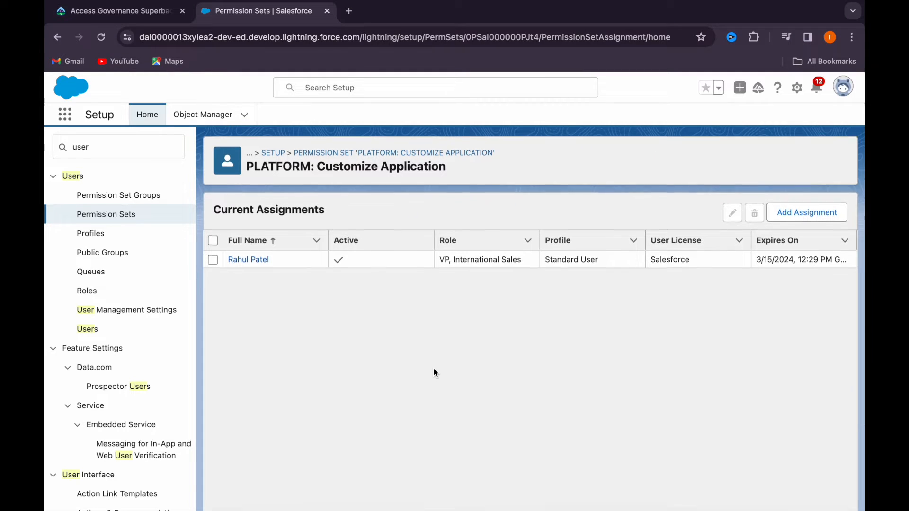
# List all permission set groups and open PERSONA_Sales_Representative.
pyautogui.click(127, 196)
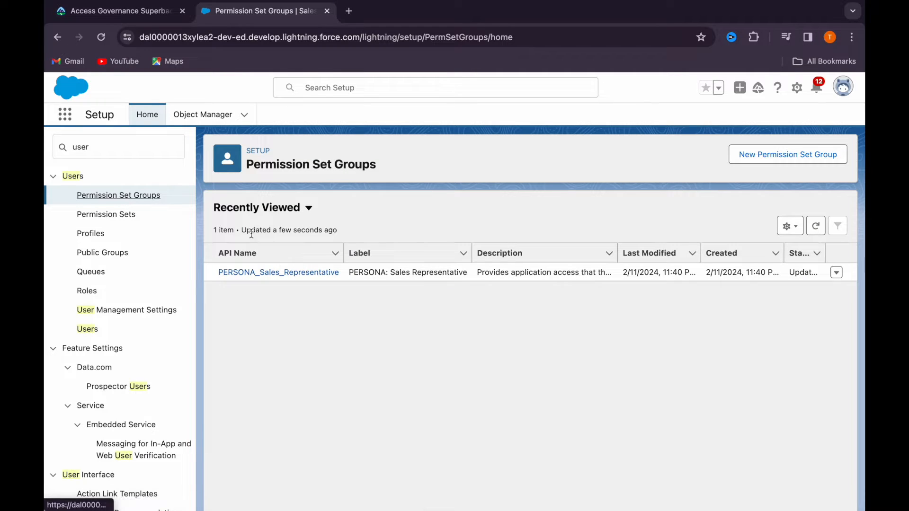
pyautogui.click(262, 209)
pyautogui.click(277, 250)
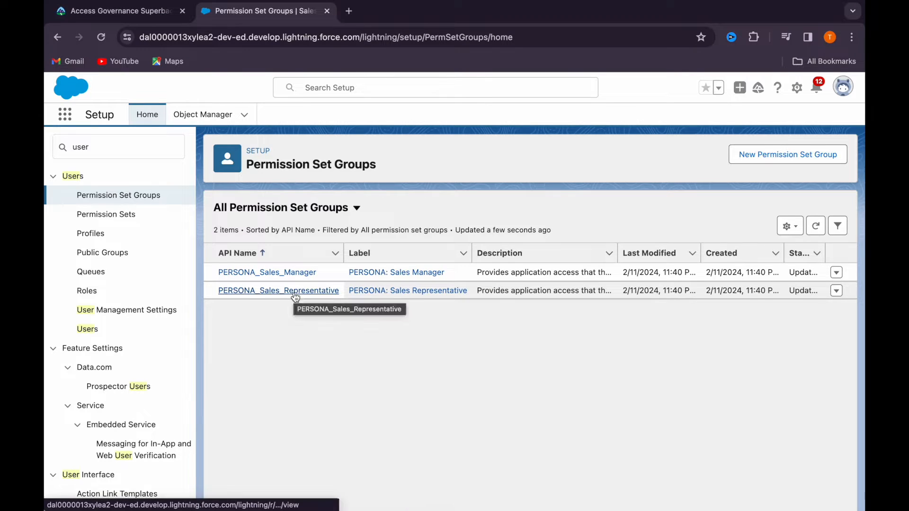
pyautogui.click(295, 295)
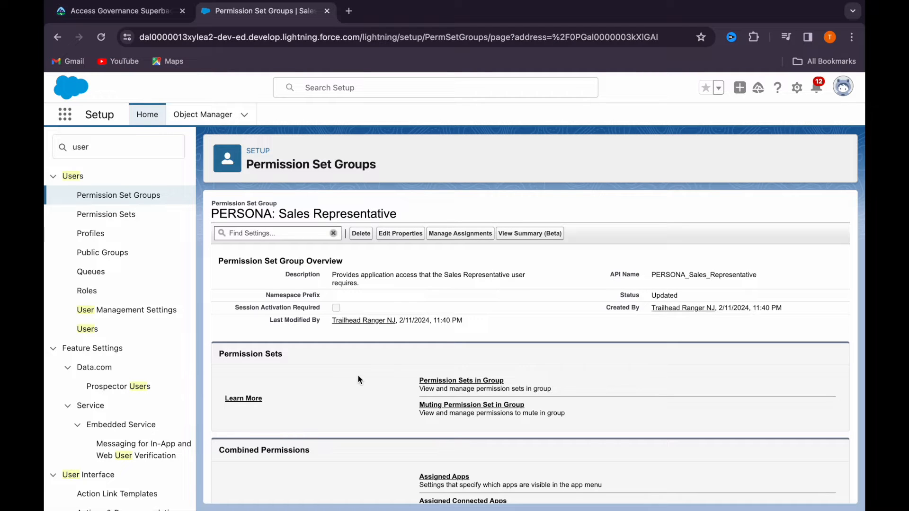
pyautogui.scroll(-2, 358, 376)
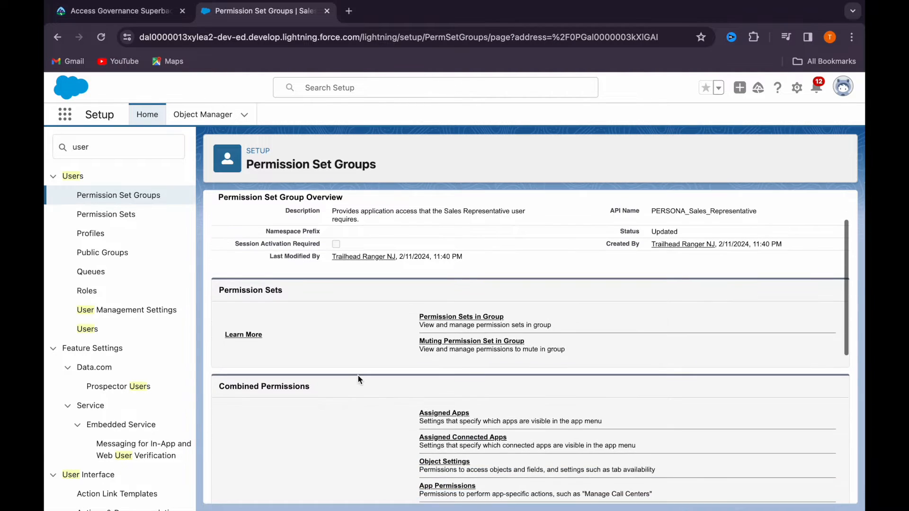
pyautogui.scroll(1, 358, 376)
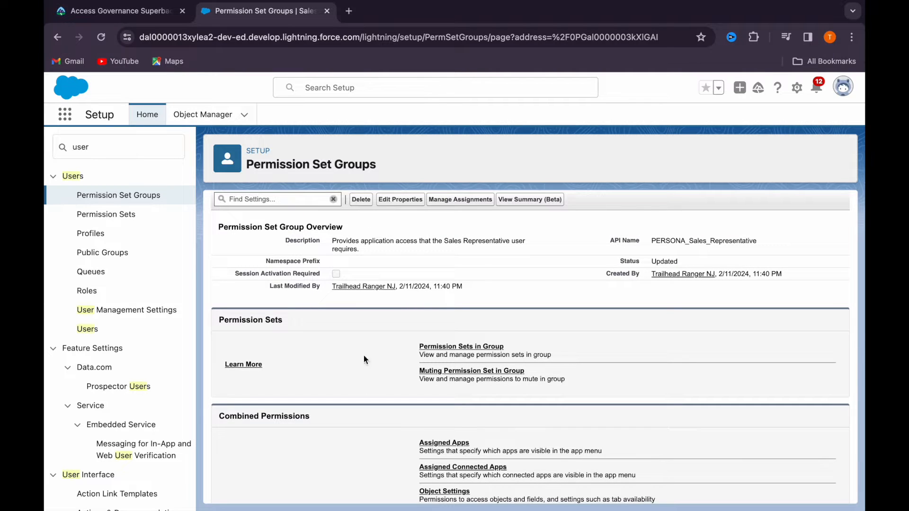
pyautogui.click(474, 205)
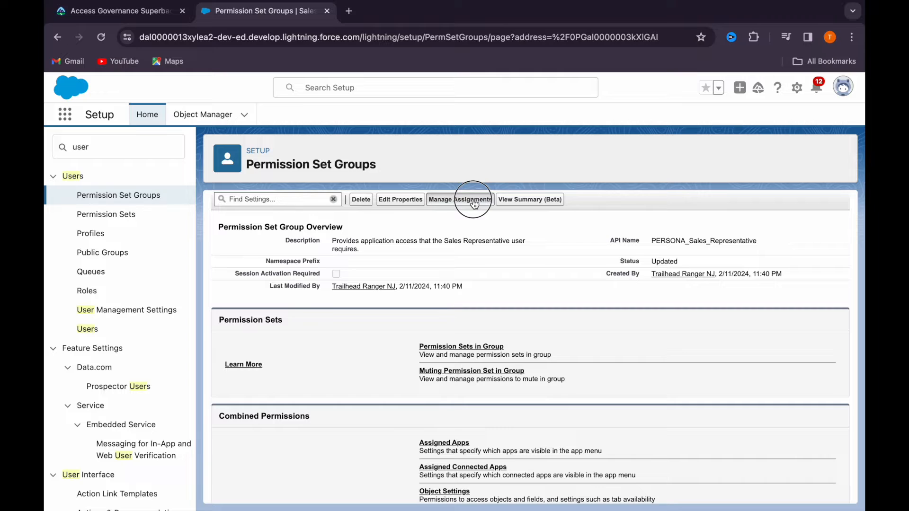
pyautogui.click(359, 199)
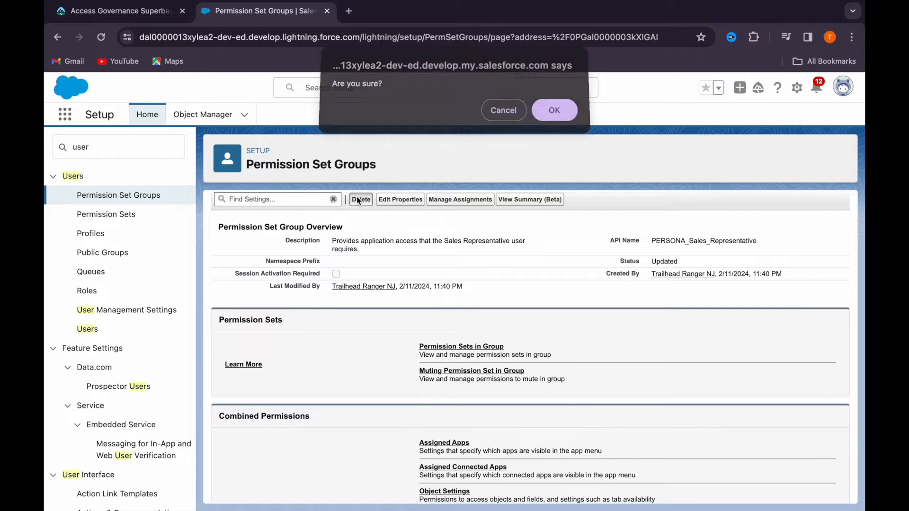
pyautogui.click(511, 119)
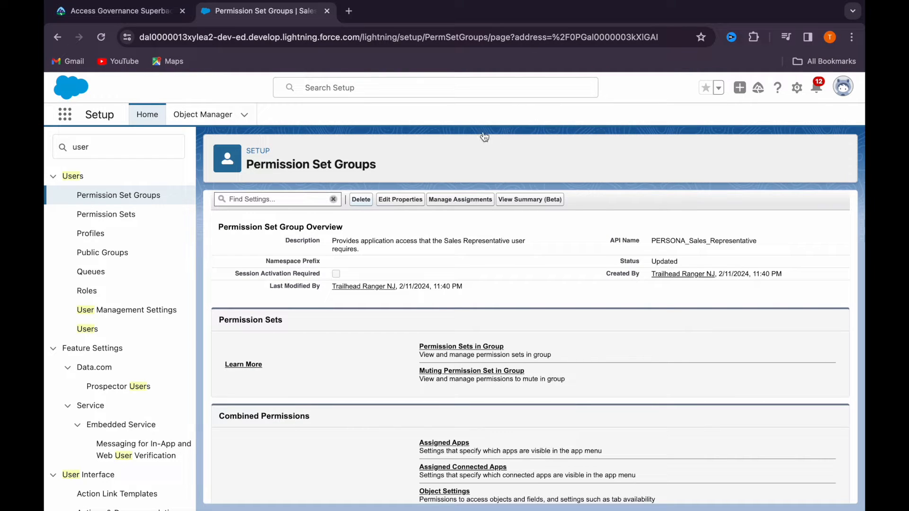
# Open the group's included permission sets and check them against the Delete Opportunities policy on the Trailhead superbadge page.
pyautogui.click(445, 346)
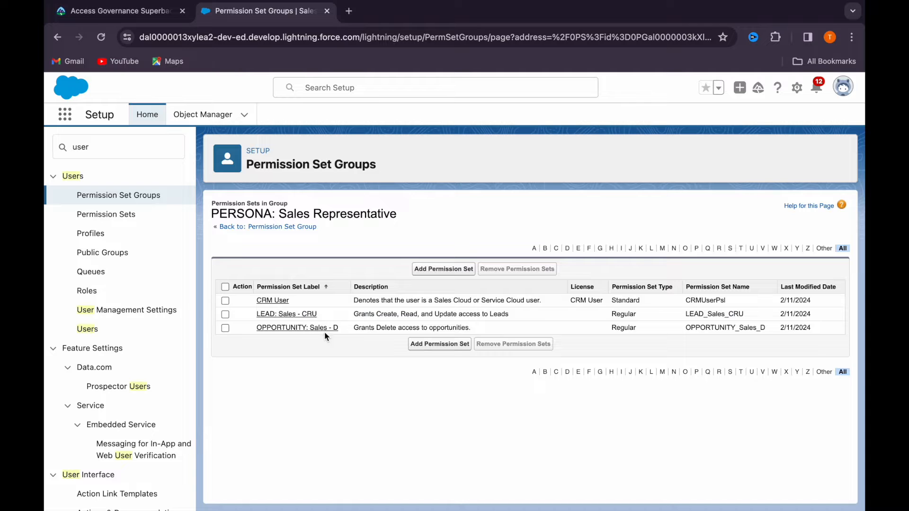
pyautogui.click(125, 14)
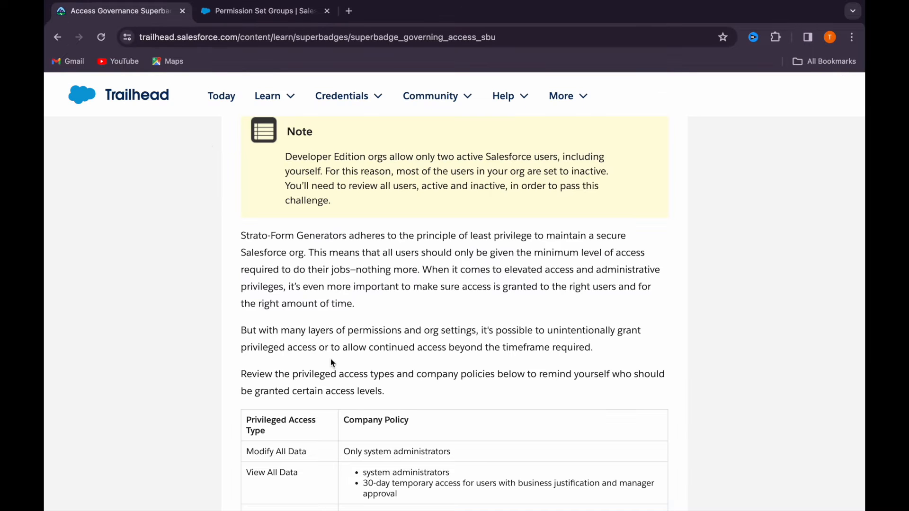
pyautogui.scroll(-4, 331, 363)
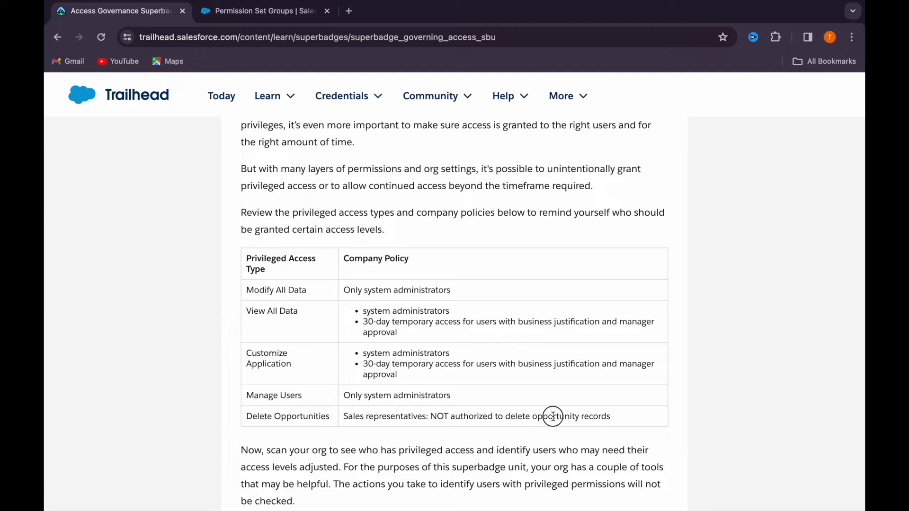
pyautogui.click(262, 12)
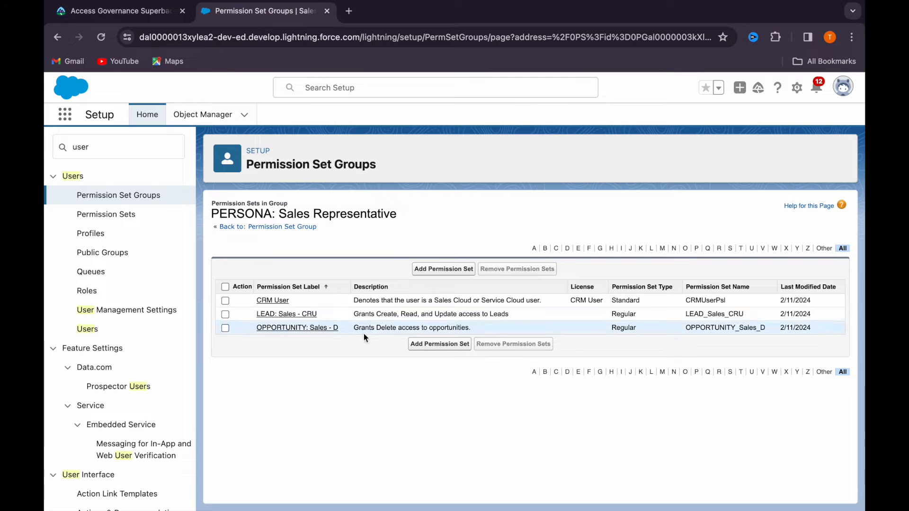
# Remove the OPPORTUNITY: Sales - D permission set from the PERSONA: Sales Representative group.
pyautogui.click(225, 327)
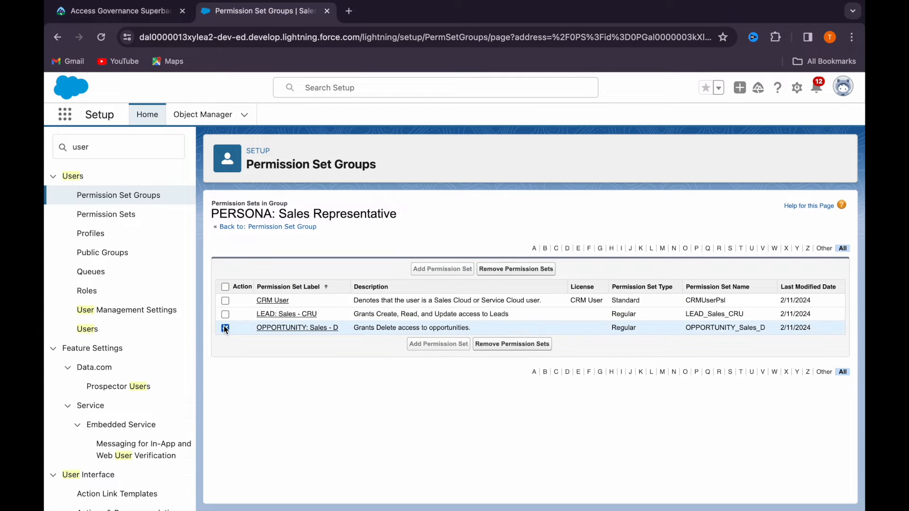
pyautogui.click(504, 345)
pyautogui.click(509, 306)
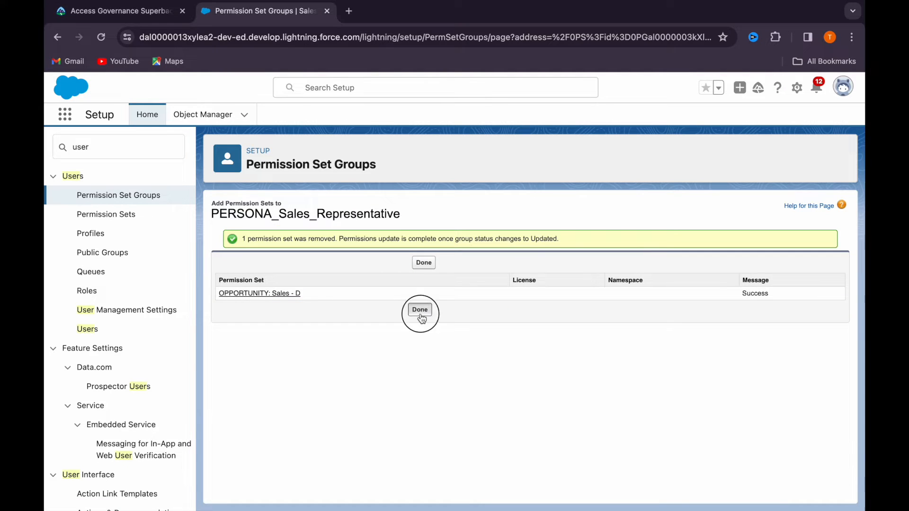
pyautogui.click(420, 311)
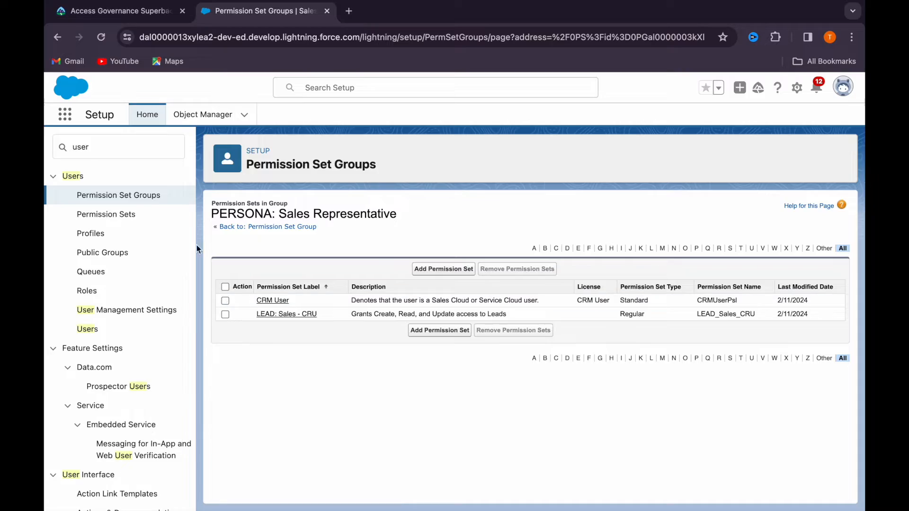
# Switch to the Trailhead superbadge page and submit the Audit Privileged Users challenge for checking.
pyautogui.click(119, 11)
pyautogui.scroll(-8, 300, 321)
pyautogui.scroll(-20, 324, 381)
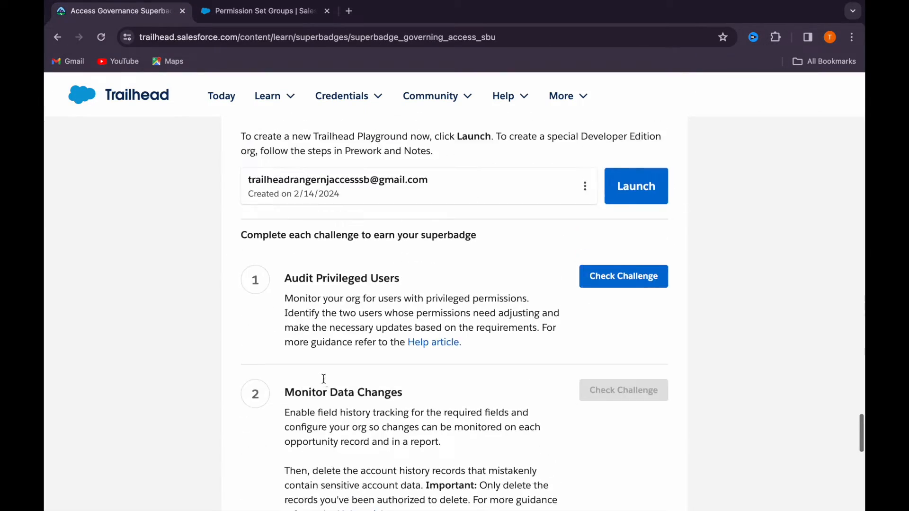
pyautogui.click(589, 277)
pyautogui.scroll(-1, 474, 369)
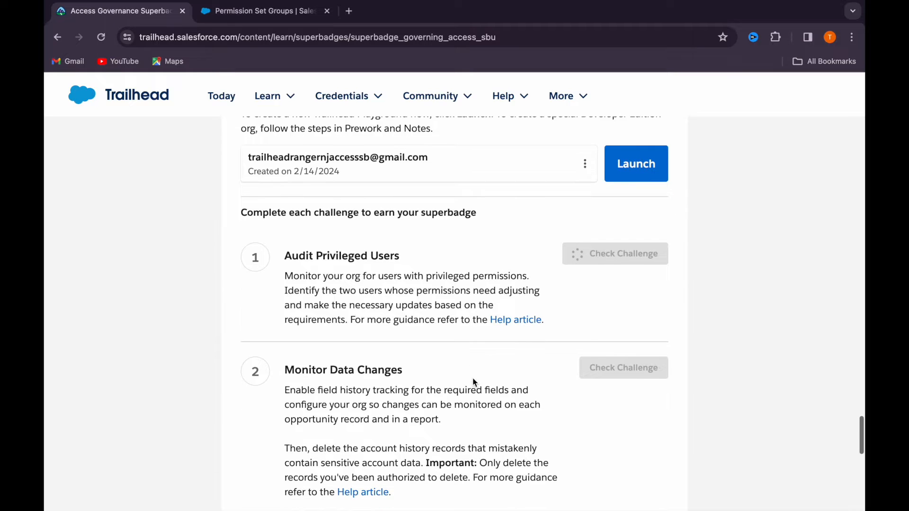
pyautogui.scroll(-2, 473, 382)
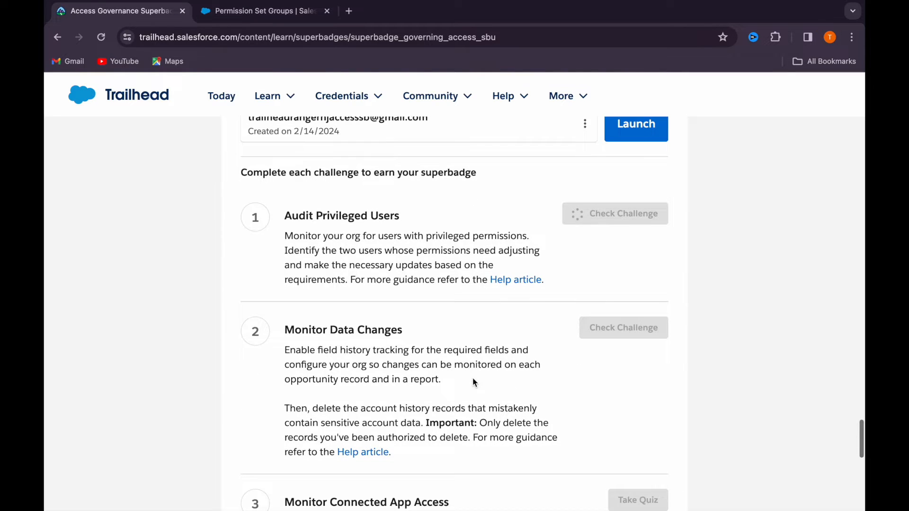
pyautogui.scroll(1, 473, 378)
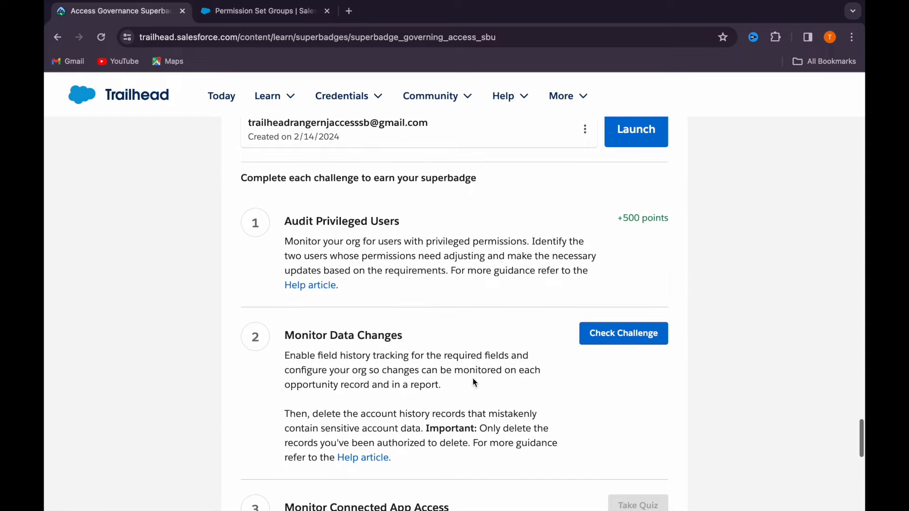
pyautogui.scroll(1, 450, 370)
pyautogui.moveTo(286, 268); pyautogui.dragTo(464, 259)
# Examine the Monitor Data Changes requirements for the opportunity fields to track, the page layout's related list and the report settings.
pyautogui.scroll(15, 461, 270)
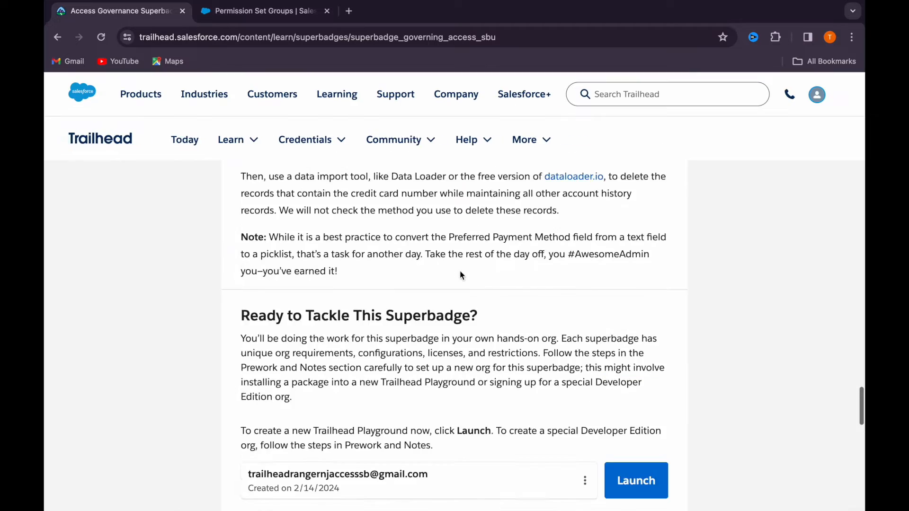
pyautogui.scroll(7, 460, 271)
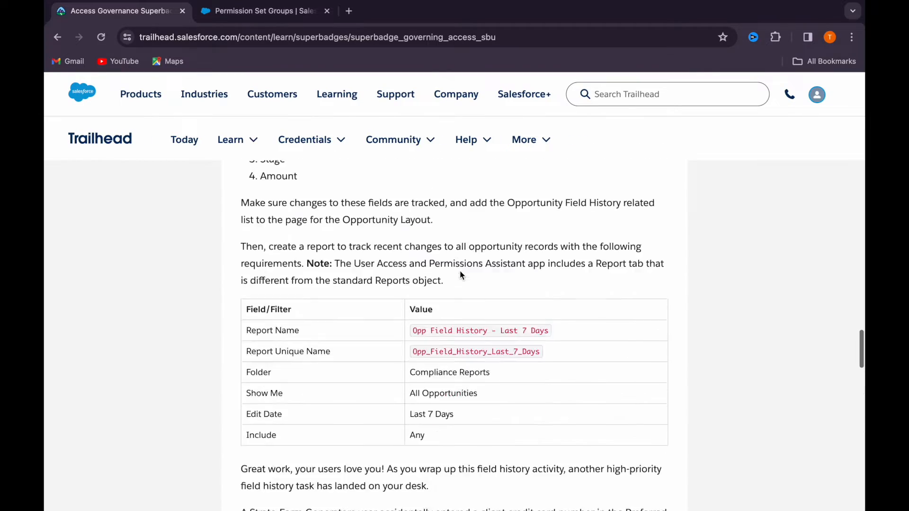
pyautogui.scroll(5, 460, 270)
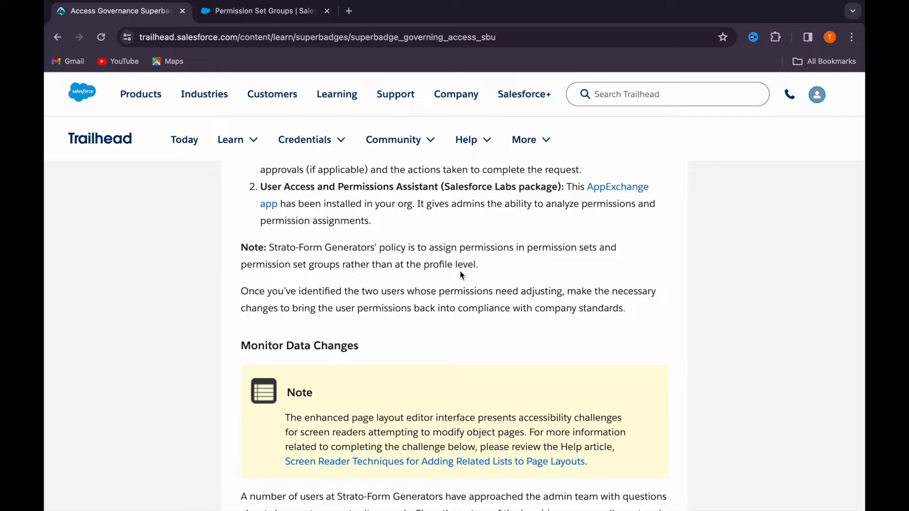
pyautogui.scroll(-5, 460, 275)
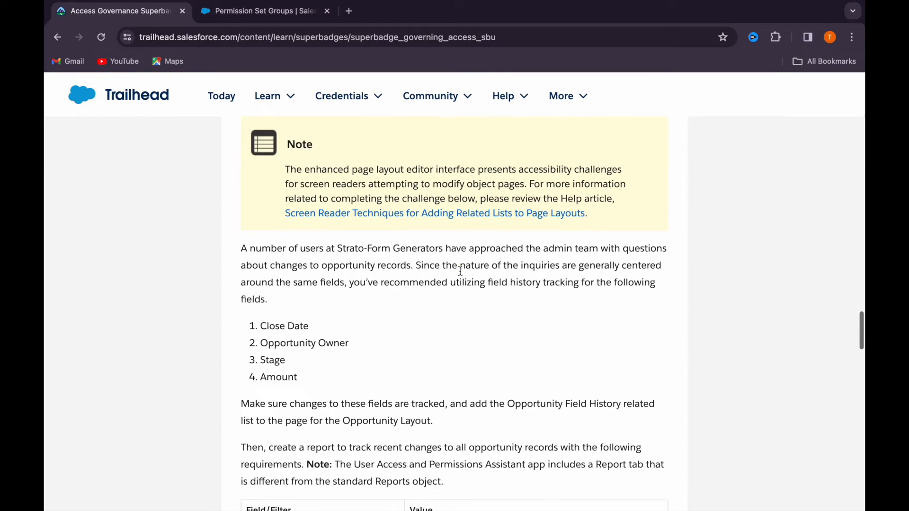
pyautogui.scroll(-1, 460, 271)
pyautogui.scroll(-1, 460, 271)
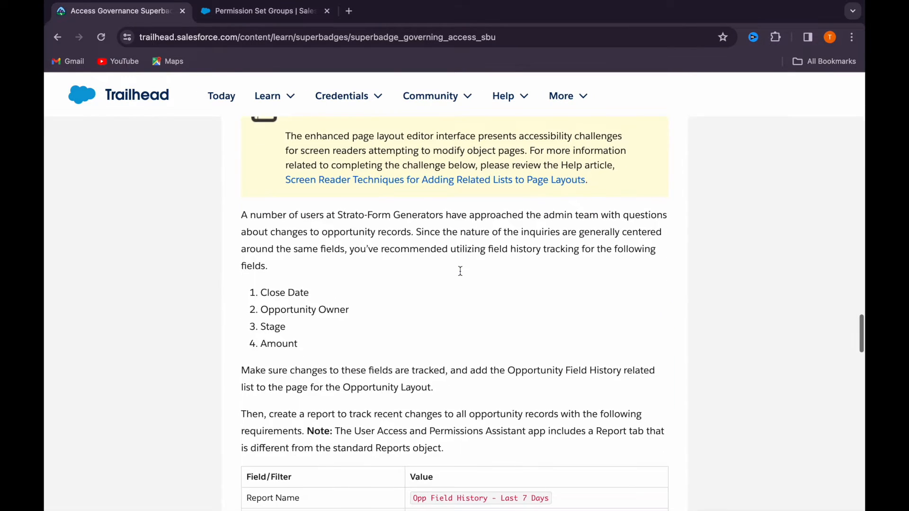
pyautogui.scroll(-2, 459, 283)
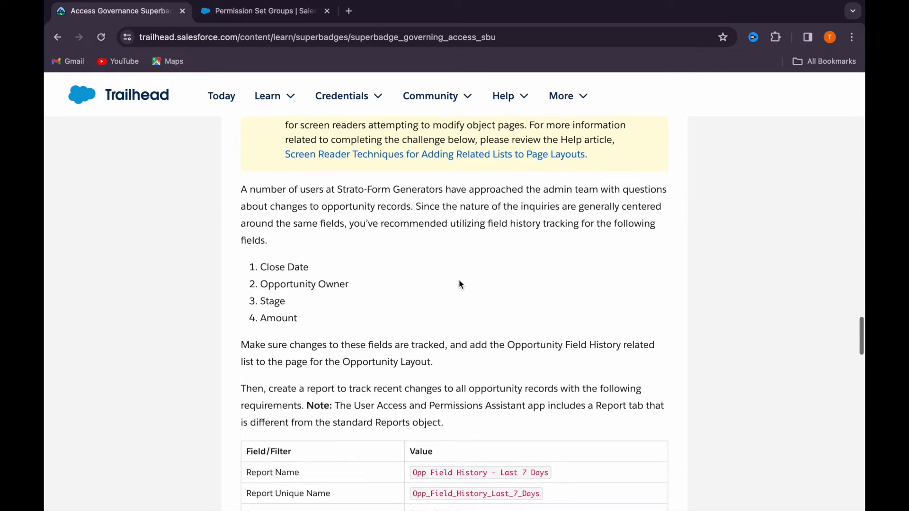
pyautogui.moveTo(262, 265); pyautogui.dragTo(312, 268)
pyautogui.moveTo(261, 284); pyautogui.dragTo(351, 289)
pyautogui.moveTo(259, 300); pyautogui.dragTo(308, 322)
pyautogui.click(308, 323)
pyautogui.scroll(-2, 322, 329)
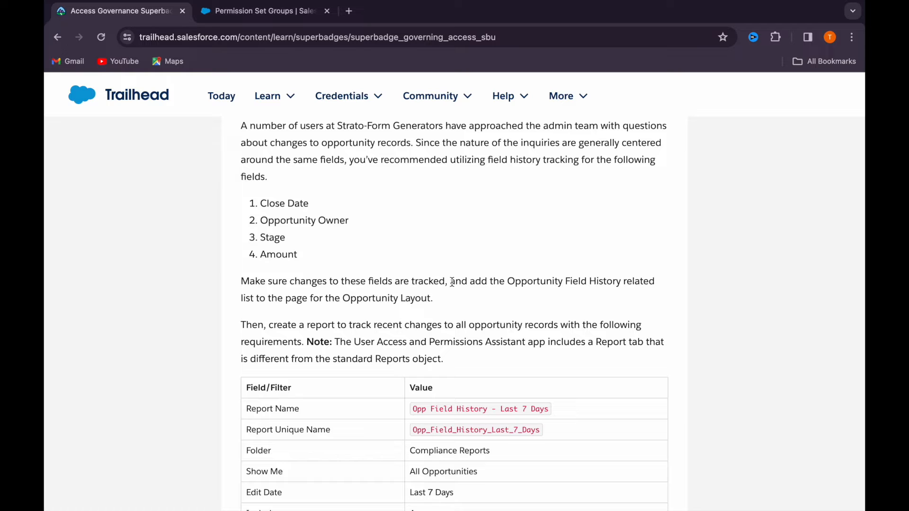
pyautogui.scroll(-1, 452, 282)
pyautogui.moveTo(503, 270); pyautogui.dragTo(623, 272)
pyautogui.click(520, 289)
pyautogui.scroll(-2, 520, 289)
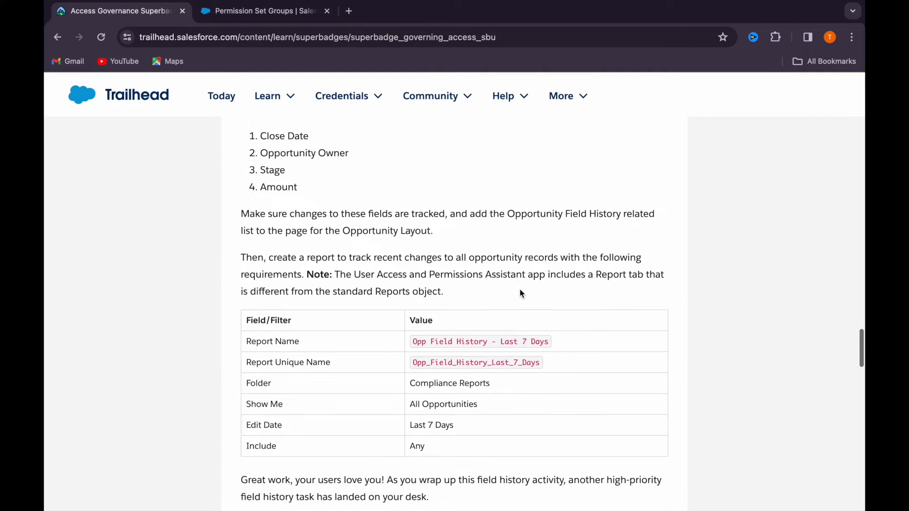
# Switch to the Salesforce org and open the Opportunity object's Fields & Relationships in Object Manager.
pyautogui.click(265, 11)
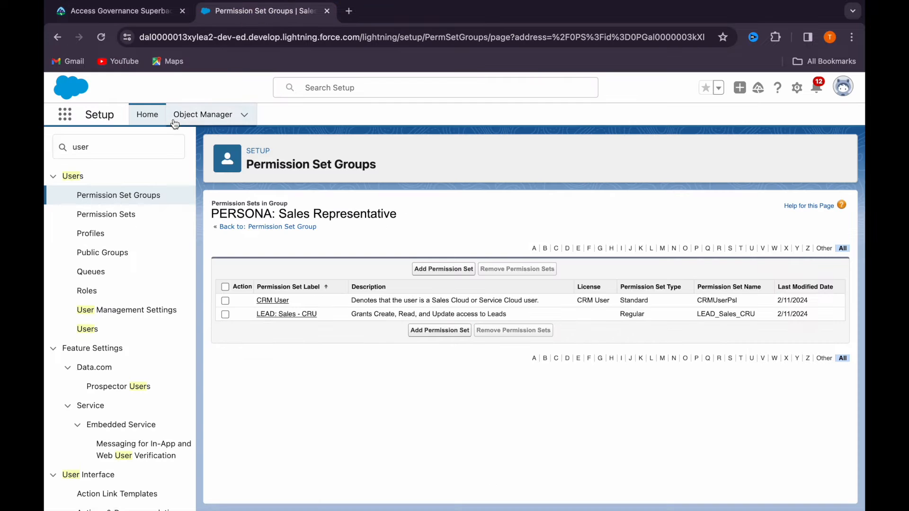
pyautogui.click(194, 116)
pyautogui.click(622, 162)
pyautogui.write('oppo')
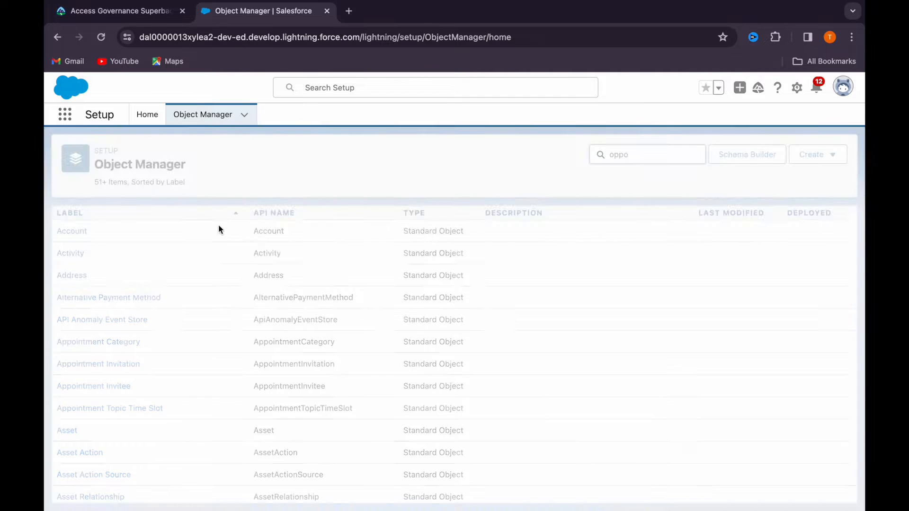
pyautogui.click(85, 230)
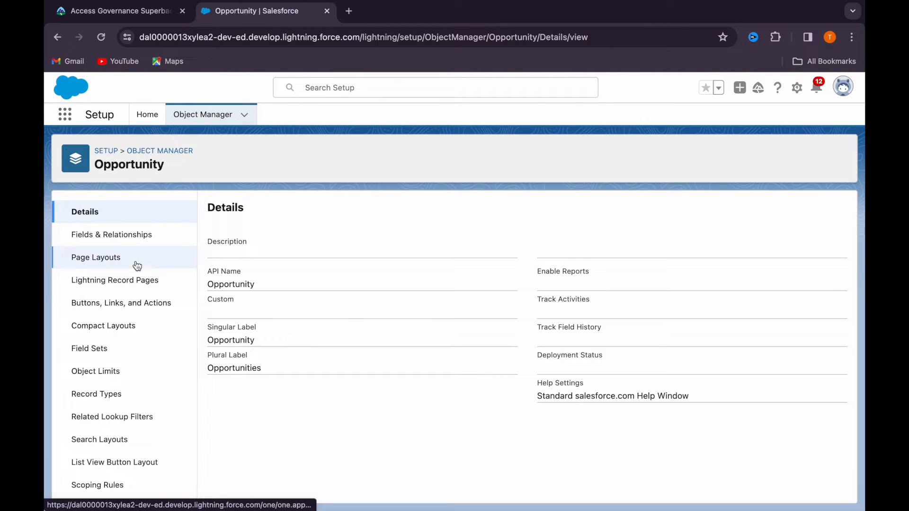
pyautogui.click(130, 242)
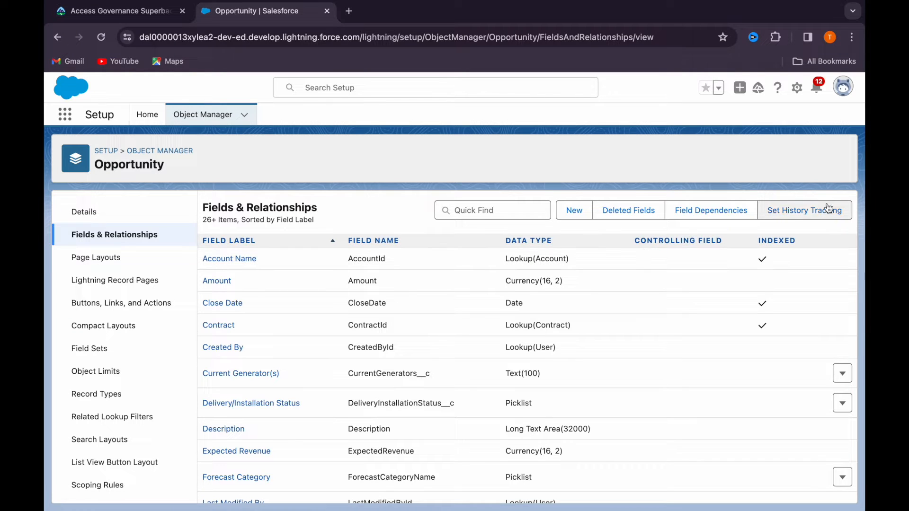
pyautogui.click(820, 216)
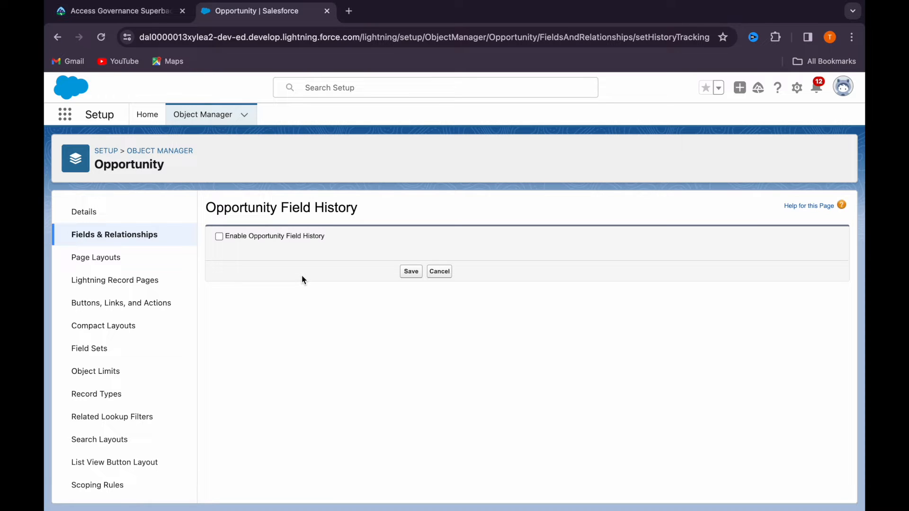
pyautogui.click(444, 273)
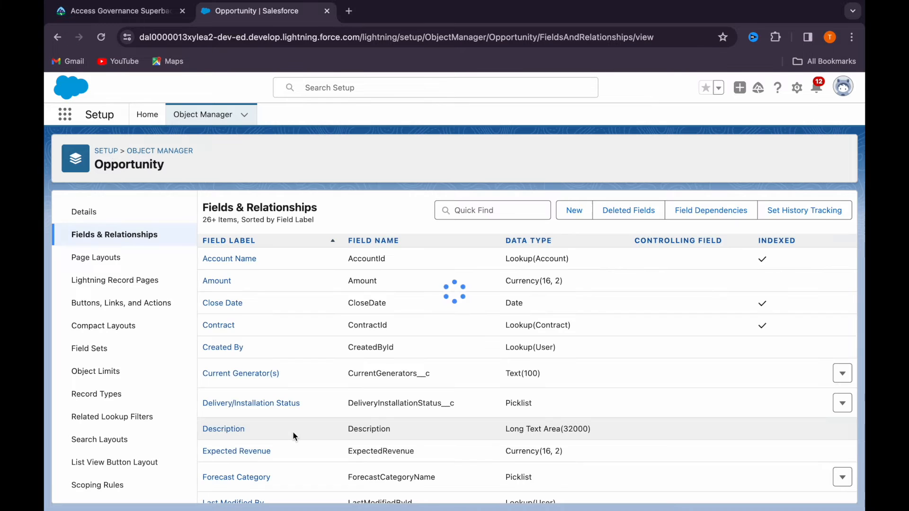
pyautogui.click(223, 304)
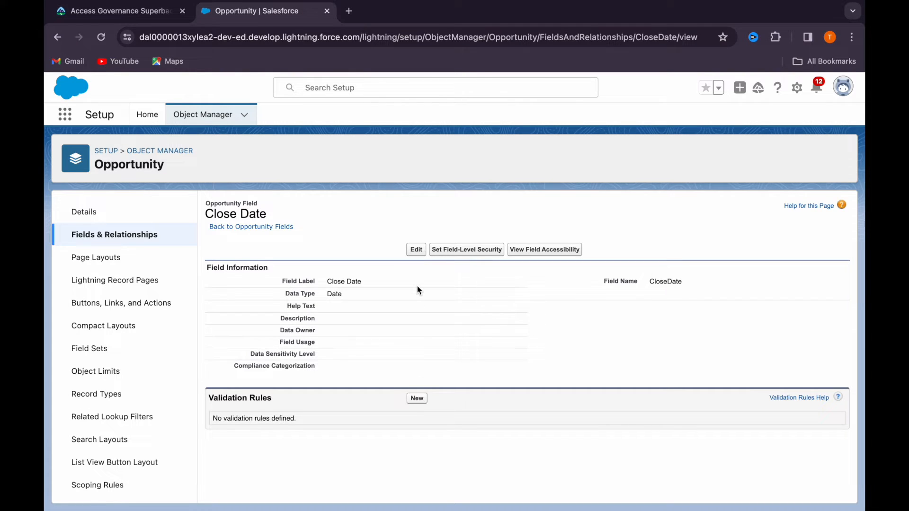
pyautogui.click(417, 251)
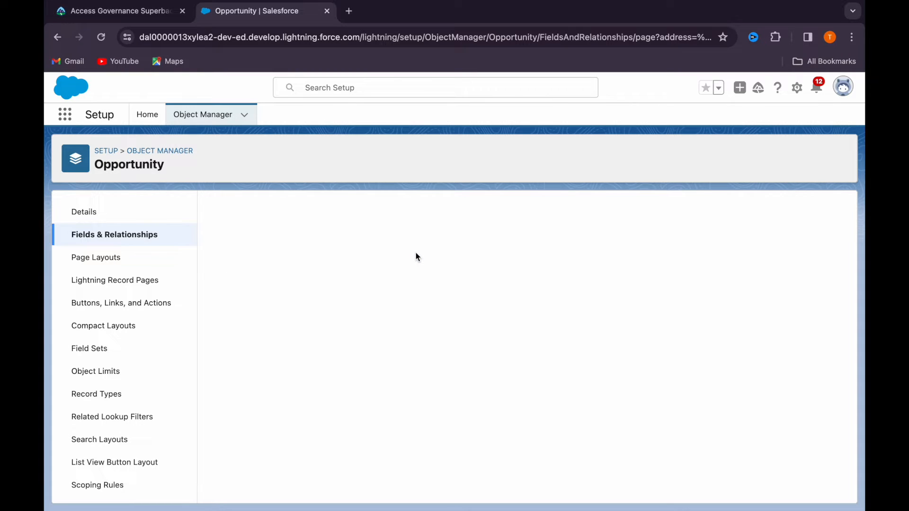
pyautogui.click(440, 488)
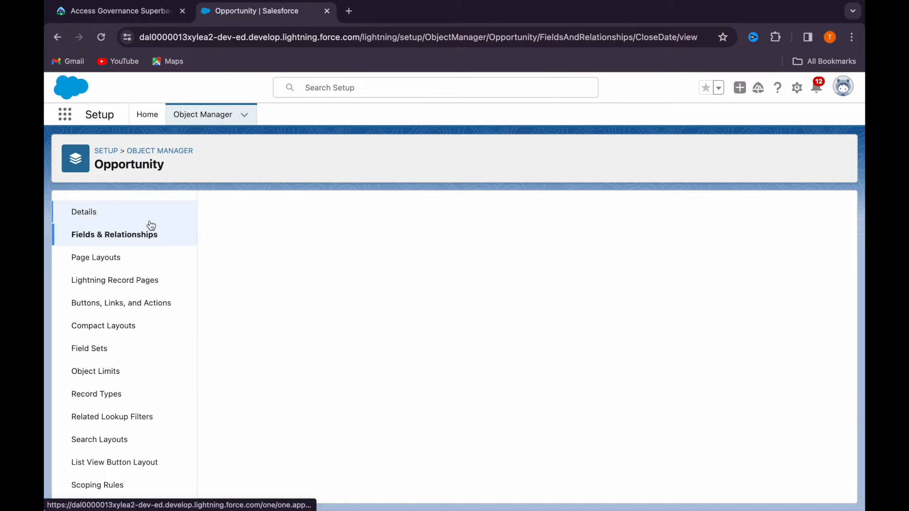
pyautogui.click(151, 236)
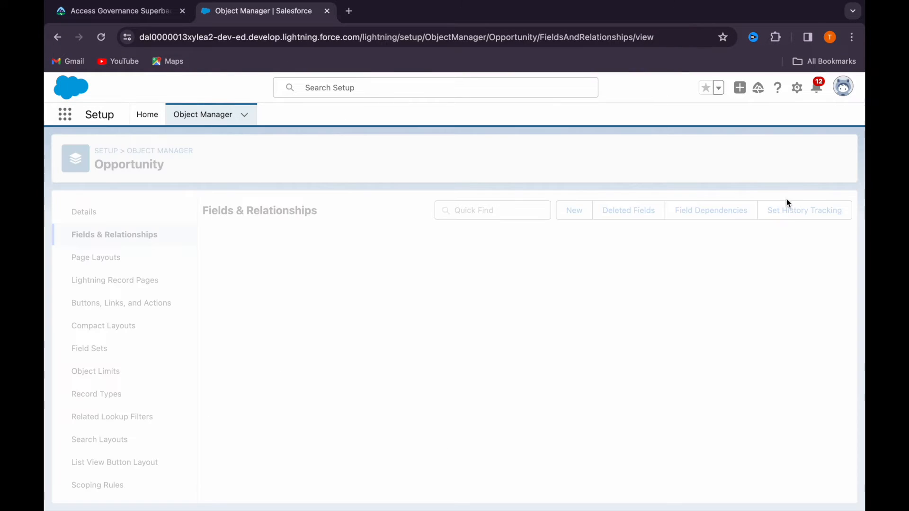
# Open the Opportunity object's history tracking settings and enable Opportunity Field History.
pyautogui.click(797, 216)
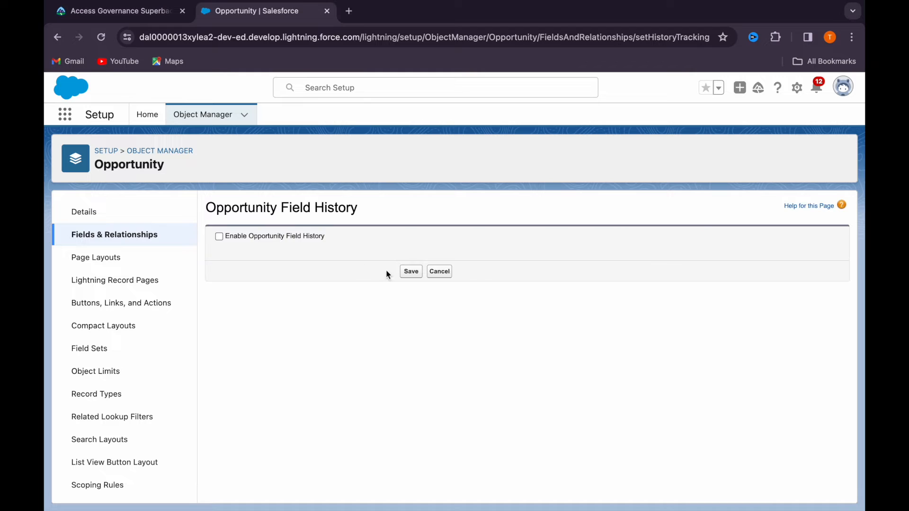
pyautogui.click(220, 237)
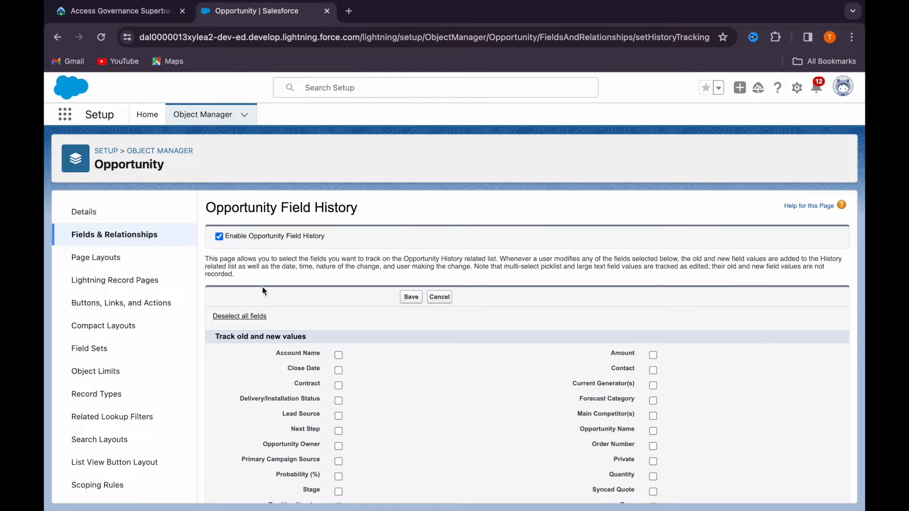
pyautogui.moveTo(225, 236); pyautogui.dragTo(350, 242)
pyautogui.click(349, 243)
pyautogui.scroll(-3, 341, 294)
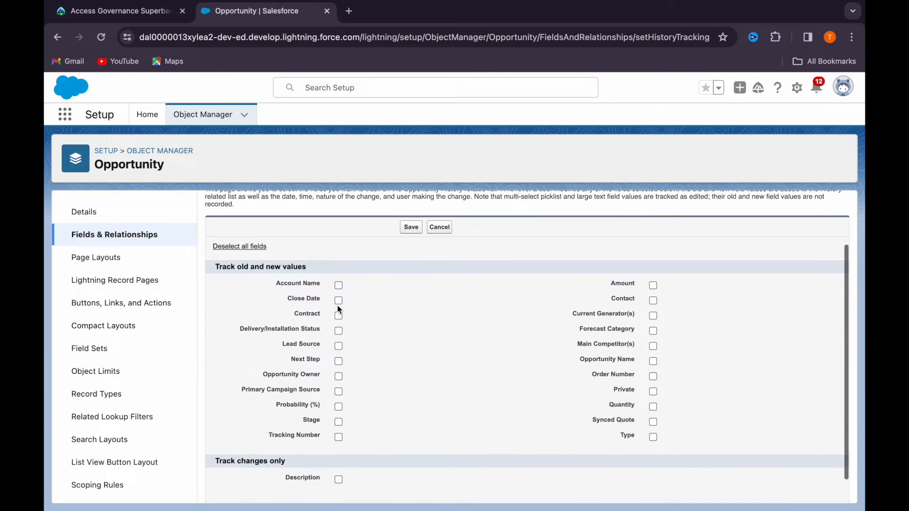
# Check the required fields on the Trailhead superbadge page and select Close Date and Opportunity Owner for history tracking in the Salesforce org.
pyautogui.click(122, 12)
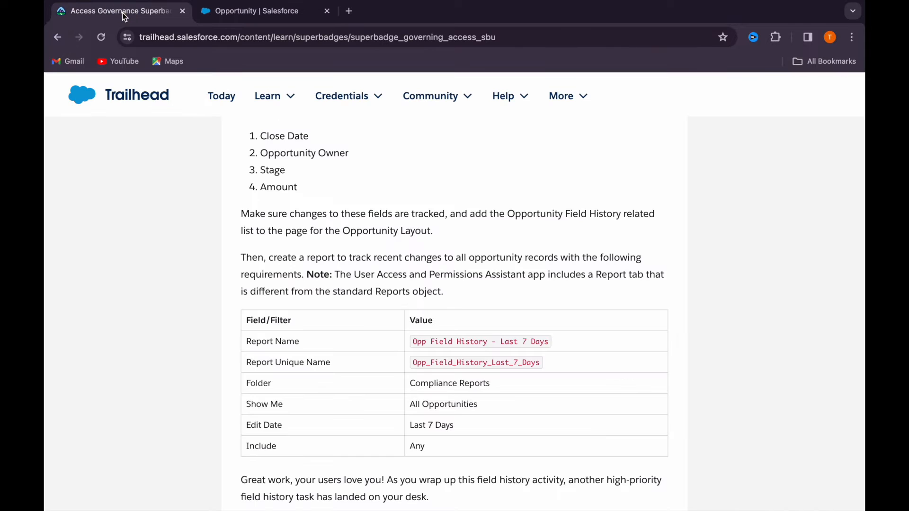
pyautogui.scroll(3, 328, 358)
pyautogui.moveTo(260, 212); pyautogui.dragTo(316, 211)
pyautogui.click(316, 210)
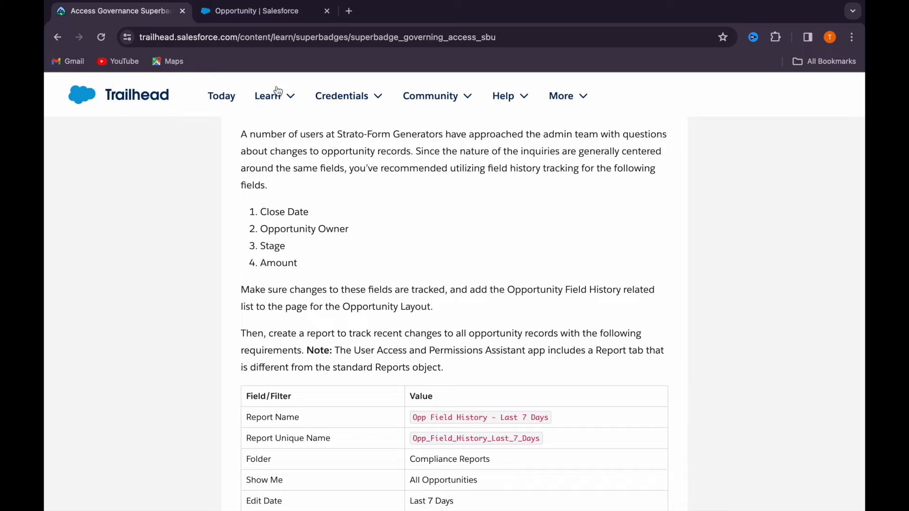
pyautogui.click(251, 13)
pyautogui.click(339, 297)
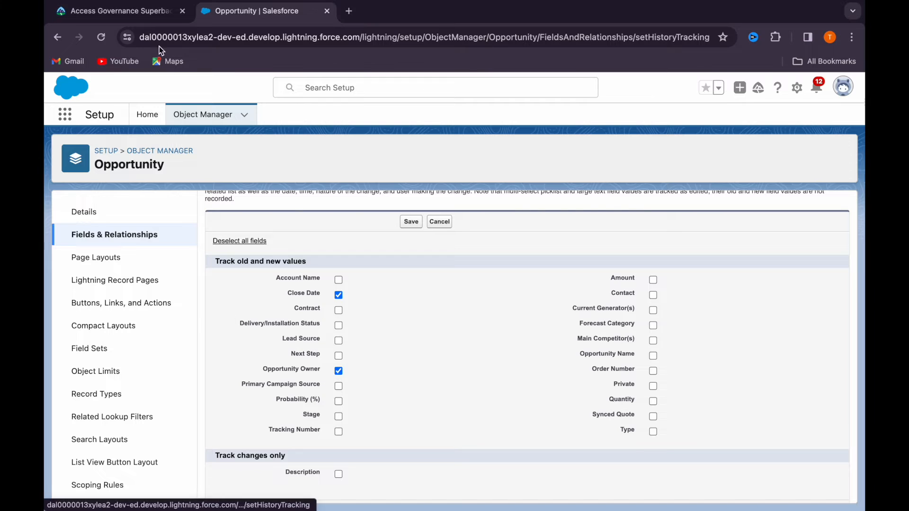
# Select Stage and Amount for history tracking, checking them against the Trailhead list, and save the Opportunity Field History settings.
pyautogui.click(146, 17)
pyautogui.click(250, 16)
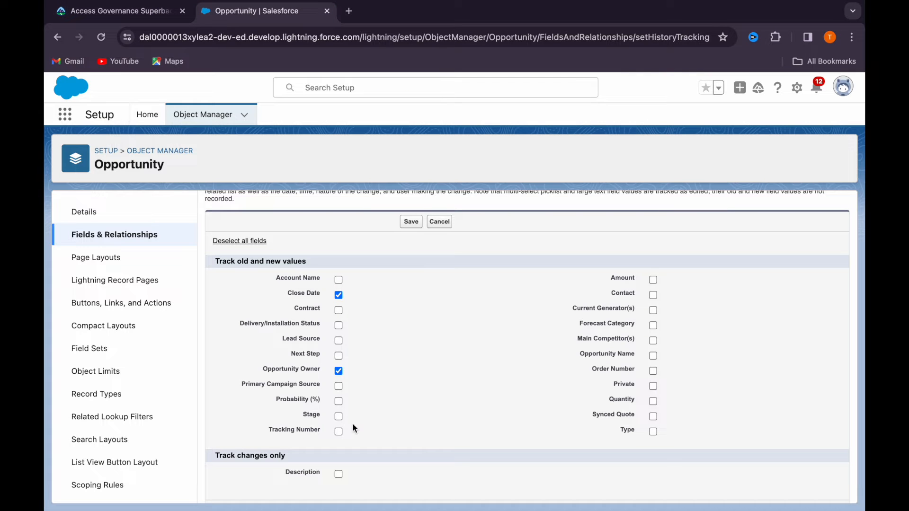
pyautogui.click(337, 419)
pyautogui.click(135, 10)
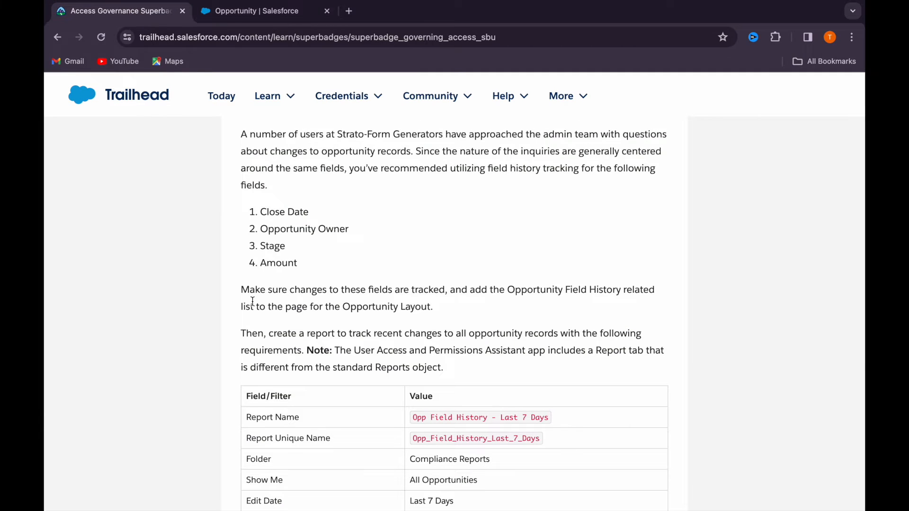
pyautogui.scroll(-2, 258, 327)
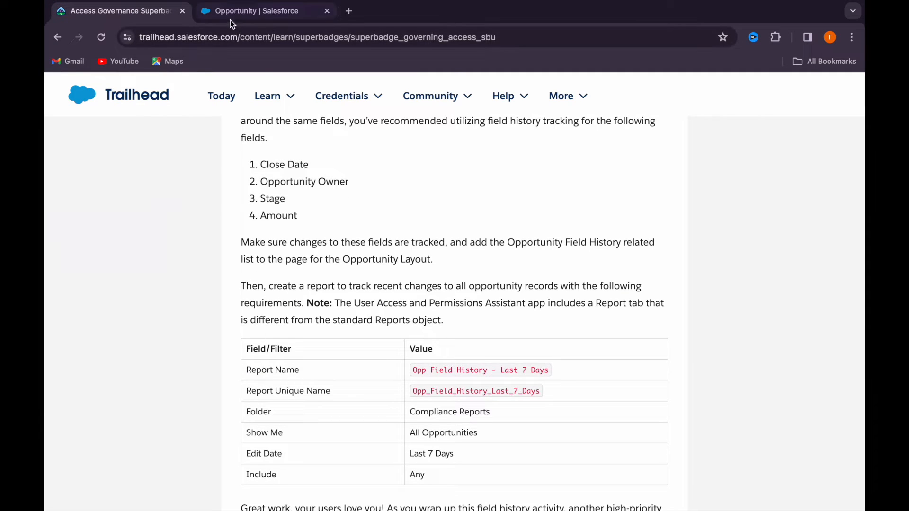
pyautogui.click(256, 12)
pyautogui.click(412, 222)
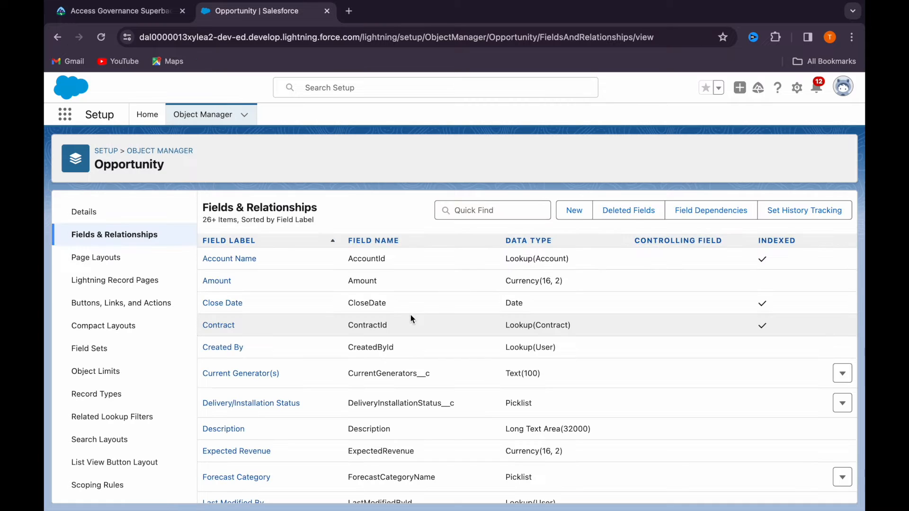
# Open the Opportunity Layout for editing, check the Trailhead requirement, and list the related lists available for the layout.
pyautogui.click(124, 258)
pyautogui.click(233, 353)
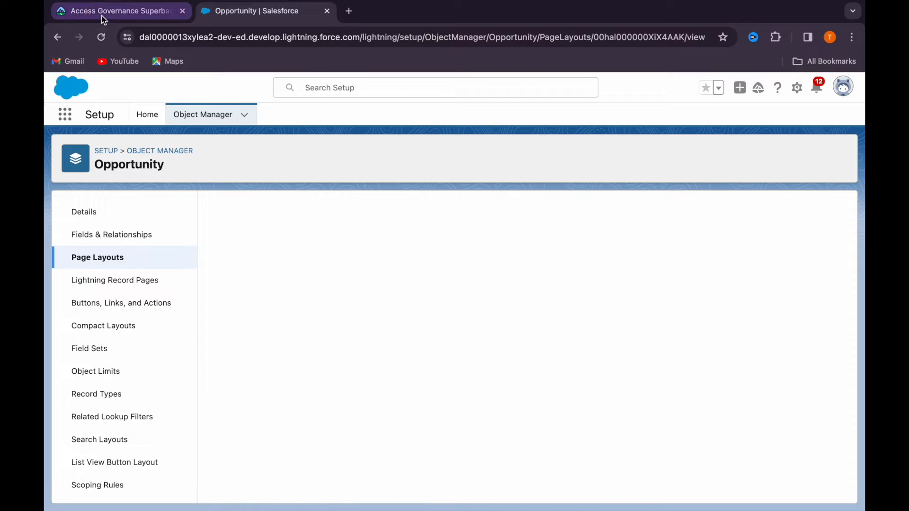
pyautogui.click(101, 13)
pyautogui.scroll(-1, 334, 238)
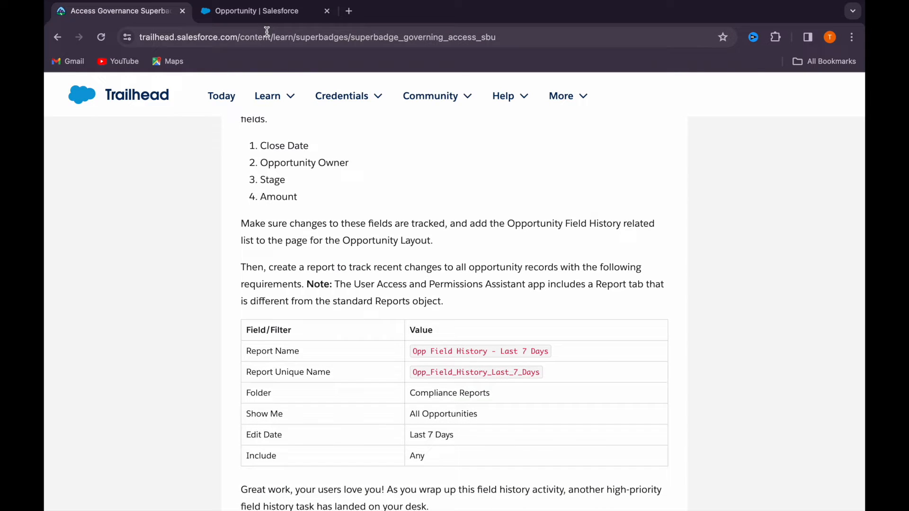
pyautogui.click(261, 18)
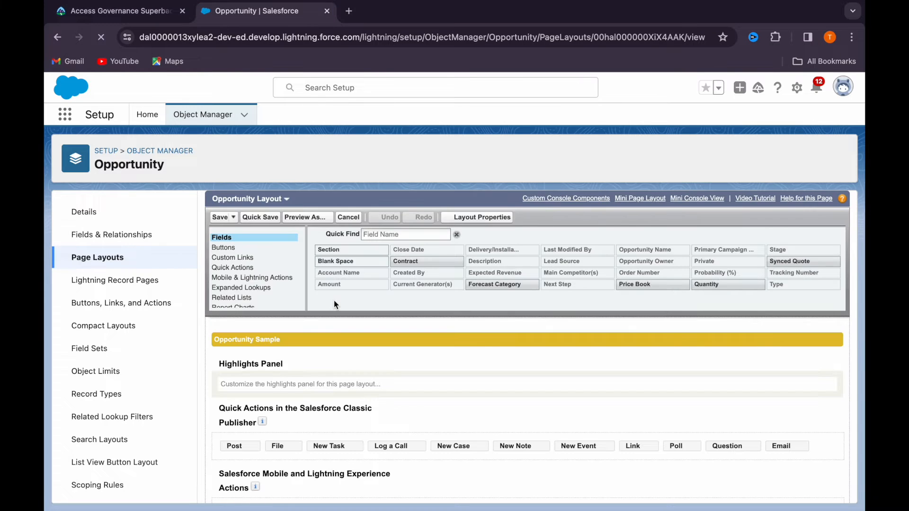
pyautogui.scroll(-10, 274, 293)
pyautogui.scroll(-1, 274, 293)
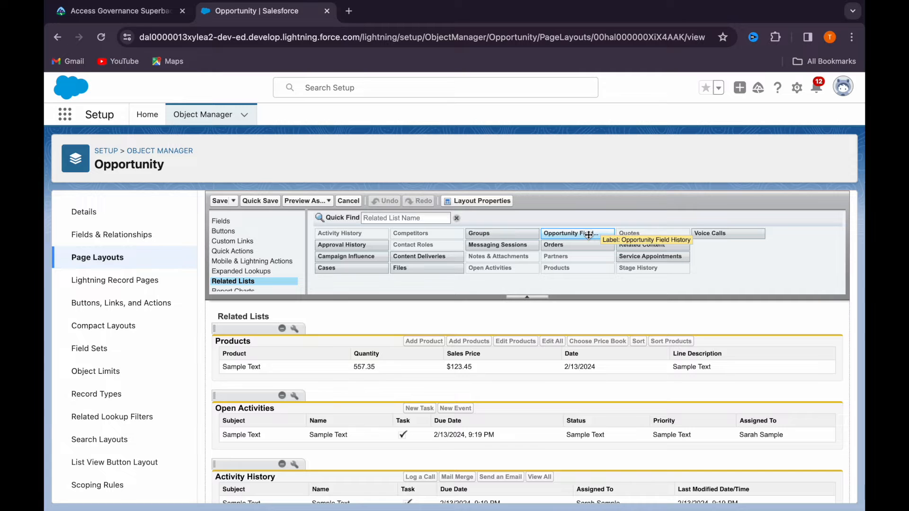
# Add the Opportunity Field History related list below Products on the Opportunity Layout and save, overwriting users' related list customizations.
pyautogui.scroll(-15, 538, 376)
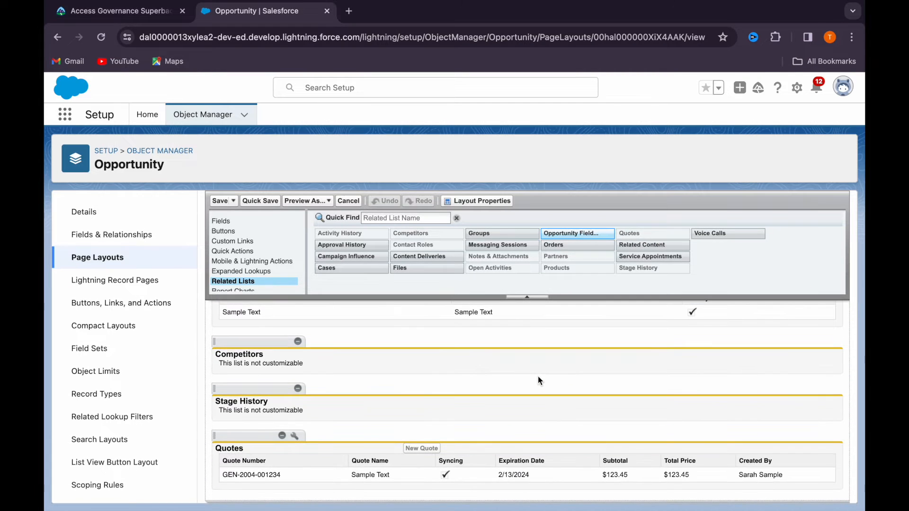
pyautogui.scroll(5, 538, 377)
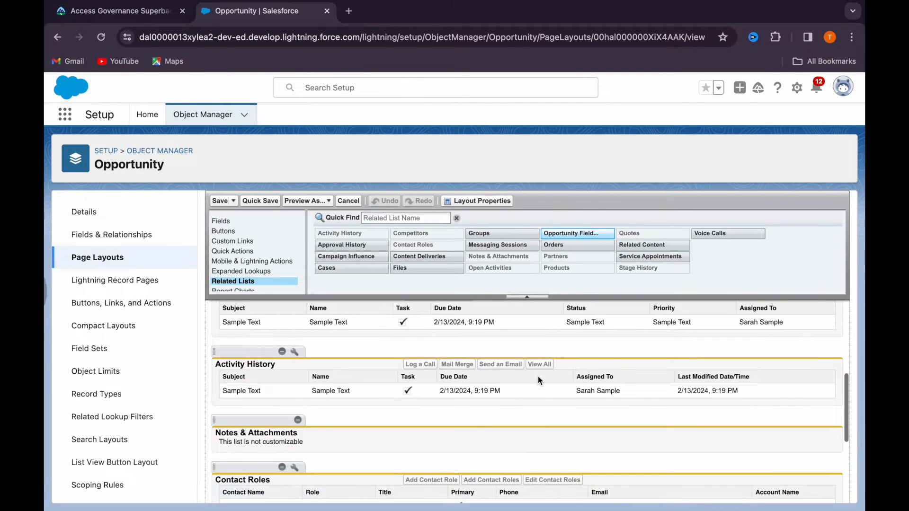
pyautogui.scroll(5, 538, 376)
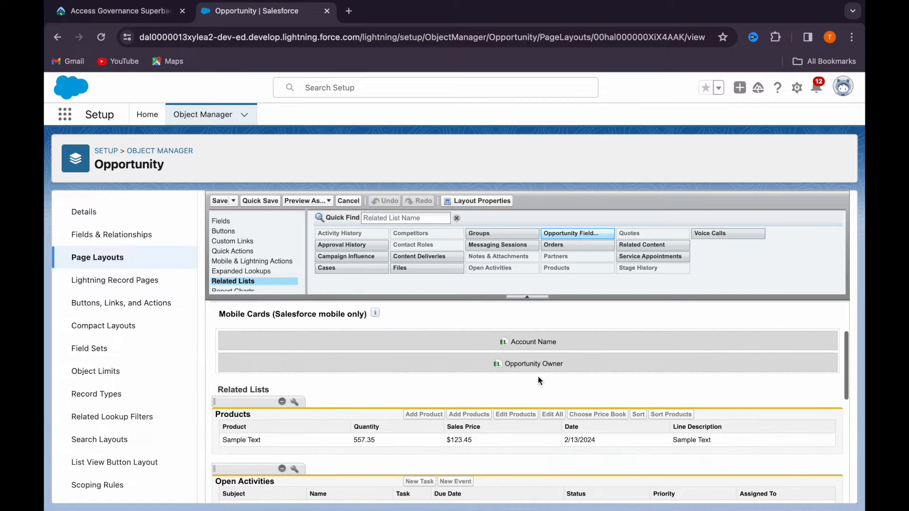
pyautogui.moveTo(566, 232); pyautogui.dragTo(397, 403)
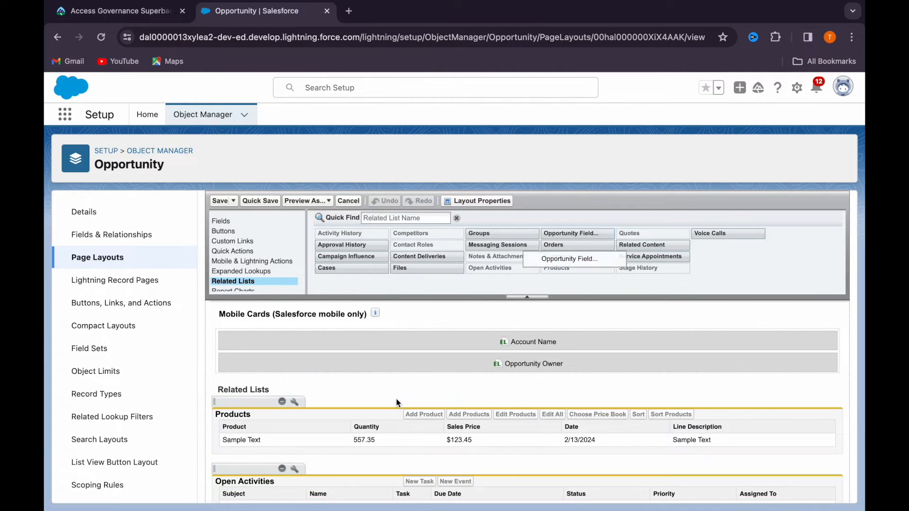
pyautogui.moveTo(581, 229); pyautogui.dragTo(377, 400)
pyautogui.moveTo(573, 236); pyautogui.dragTo(331, 453)
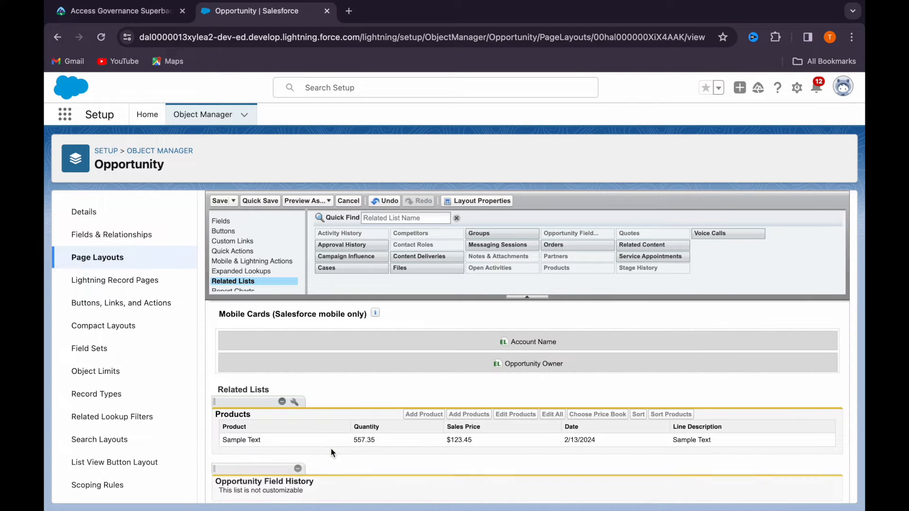
pyautogui.click(264, 205)
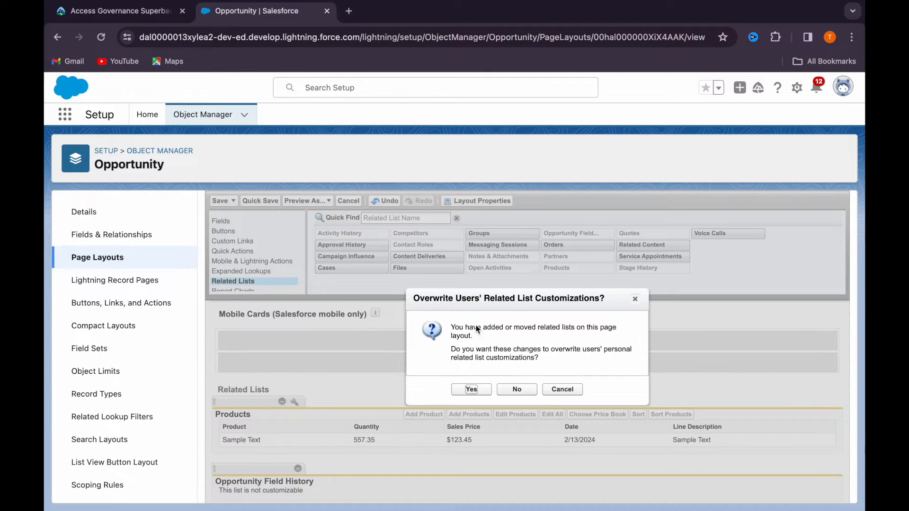
pyautogui.click(483, 390)
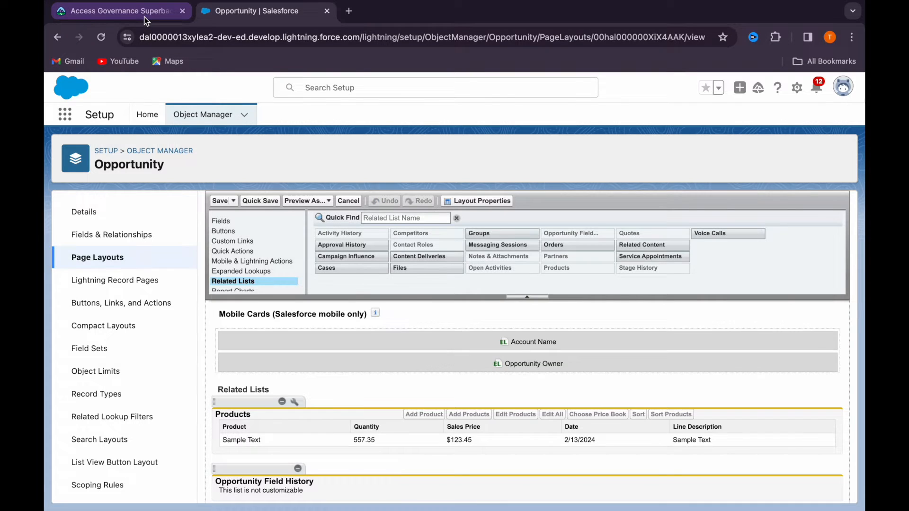
# Switch to the Trailhead superbadge page and read the report requirements' note about the User Access and Permissions Assistant app.
pyautogui.click(144, 16)
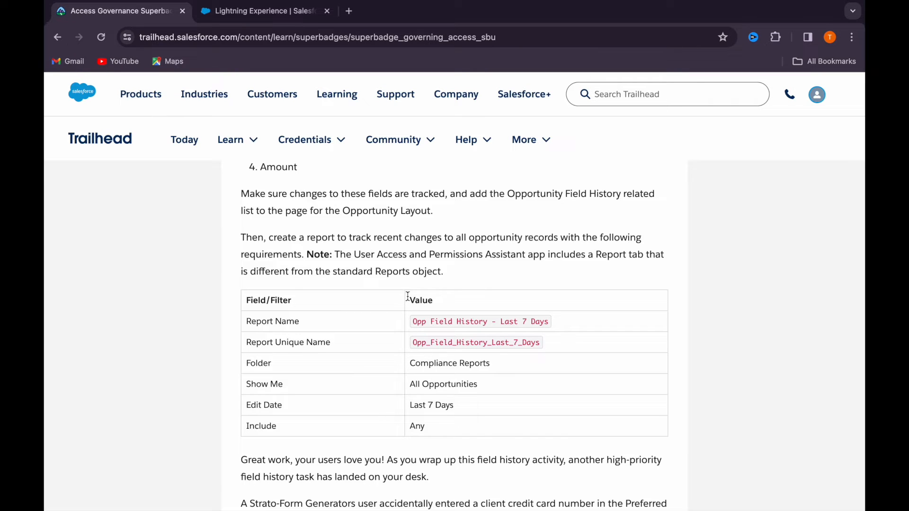
pyautogui.moveTo(307, 255); pyautogui.dragTo(438, 272)
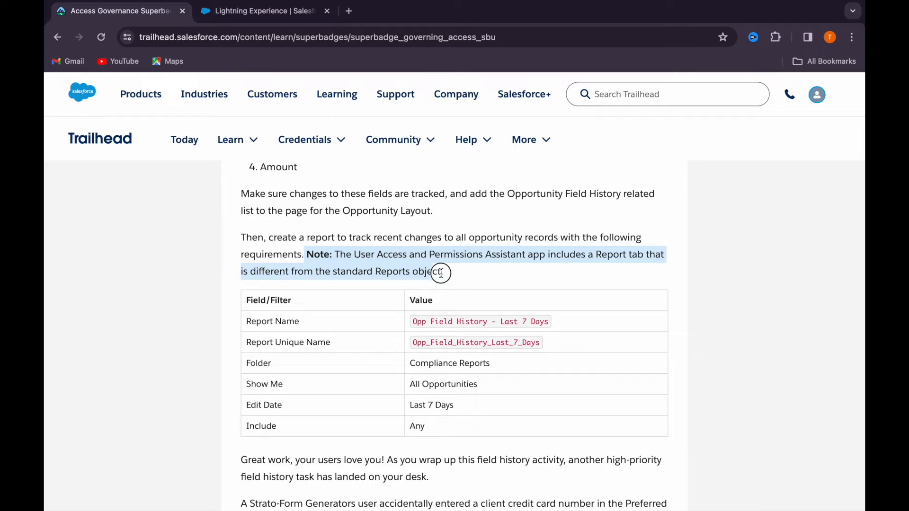
pyautogui.click(467, 276)
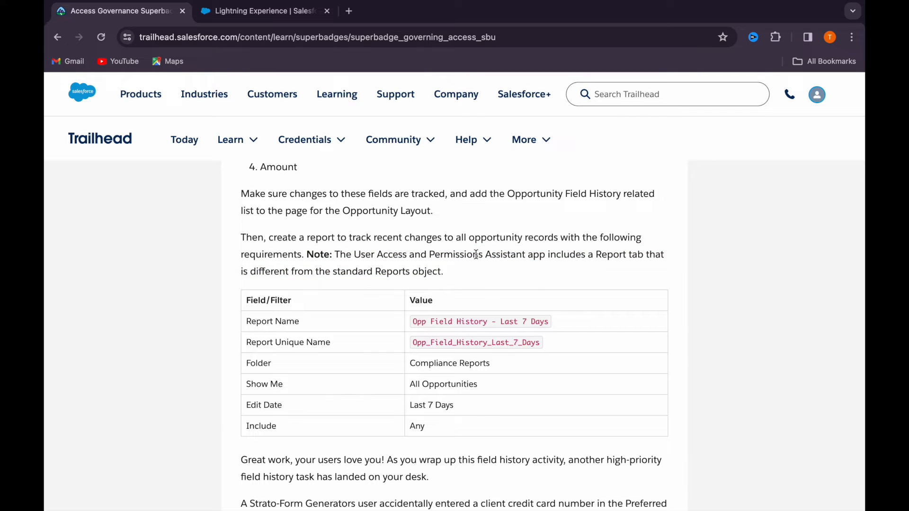
pyautogui.moveTo(524, 256); pyautogui.dragTo(353, 256)
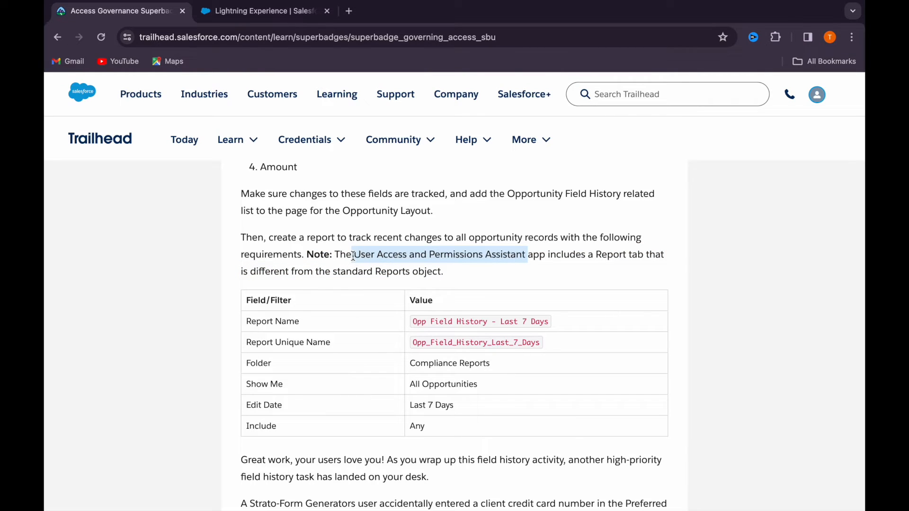
# Check the required report name on the Trailhead page and return to the Salesforce org.
pyautogui.click(460, 270)
pyautogui.moveTo(414, 324); pyautogui.dragTo(552, 326)
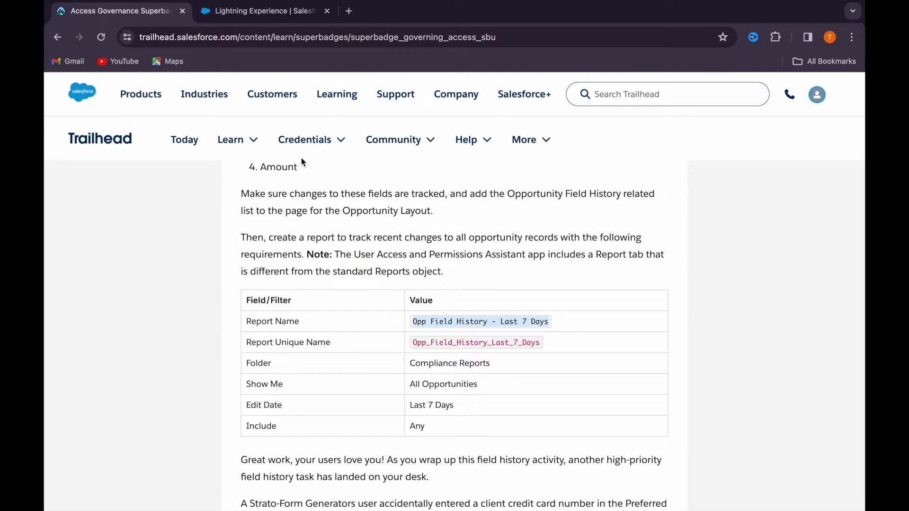
pyautogui.click(204, 11)
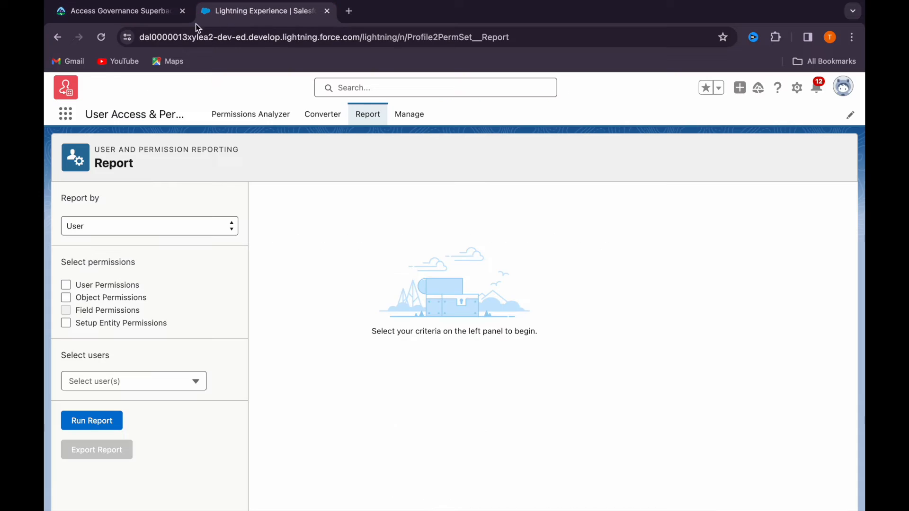
pyautogui.click(70, 117)
pyautogui.write('rep')
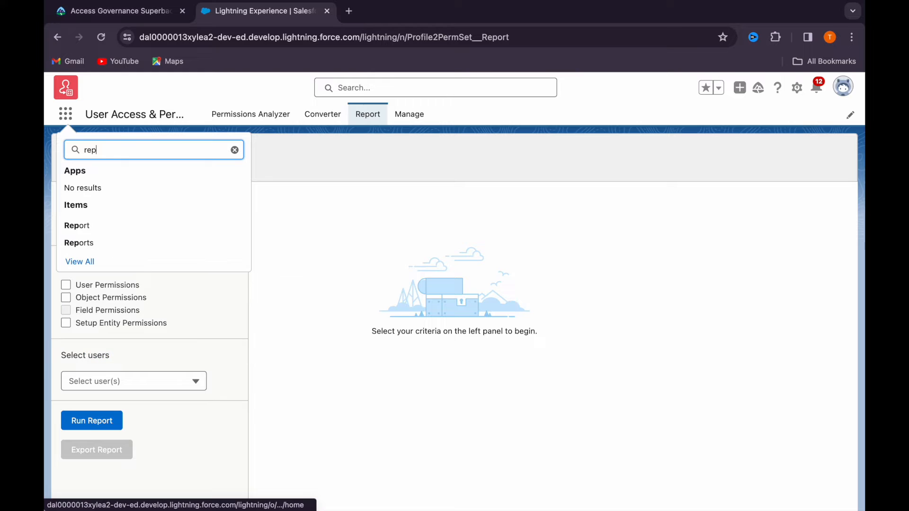
pyautogui.write('o')
pyautogui.click(75, 227)
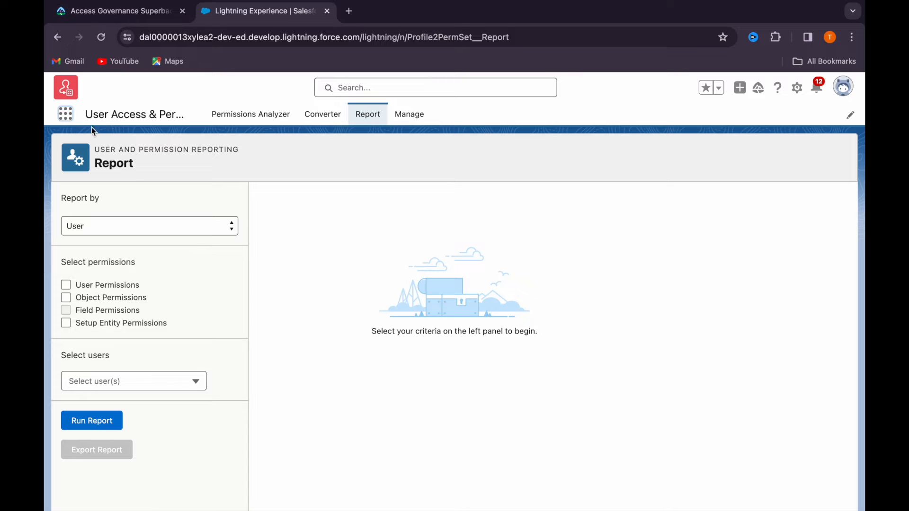
pyautogui.click(68, 115)
pyautogui.write('re')
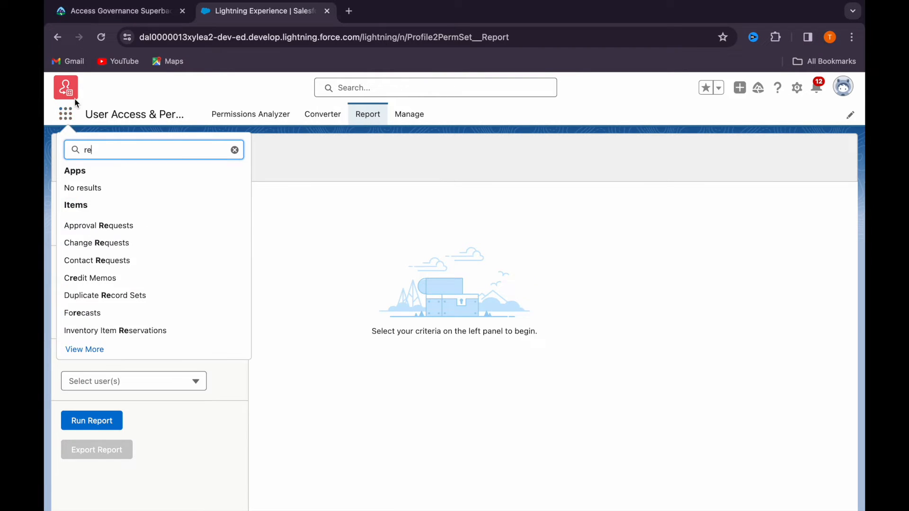
pyautogui.write('prt')
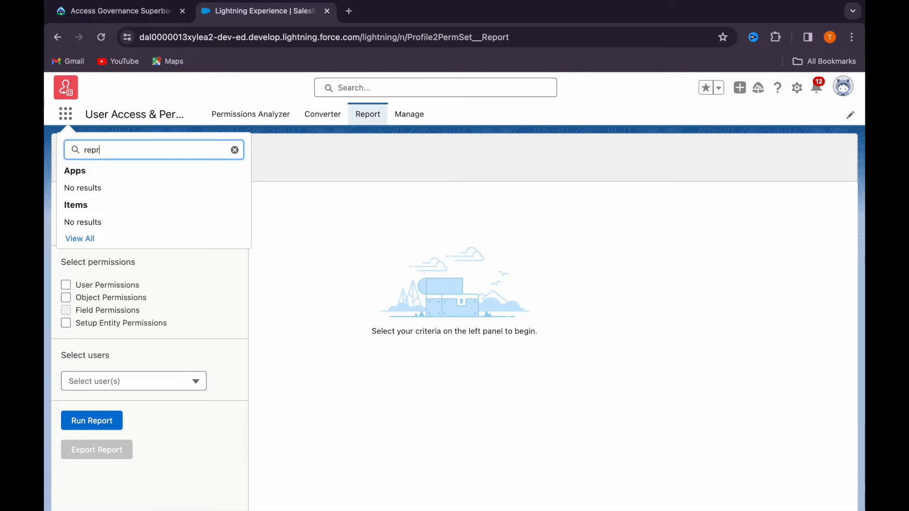
pyautogui.press('BackSpace')
pyautogui.click(75, 228)
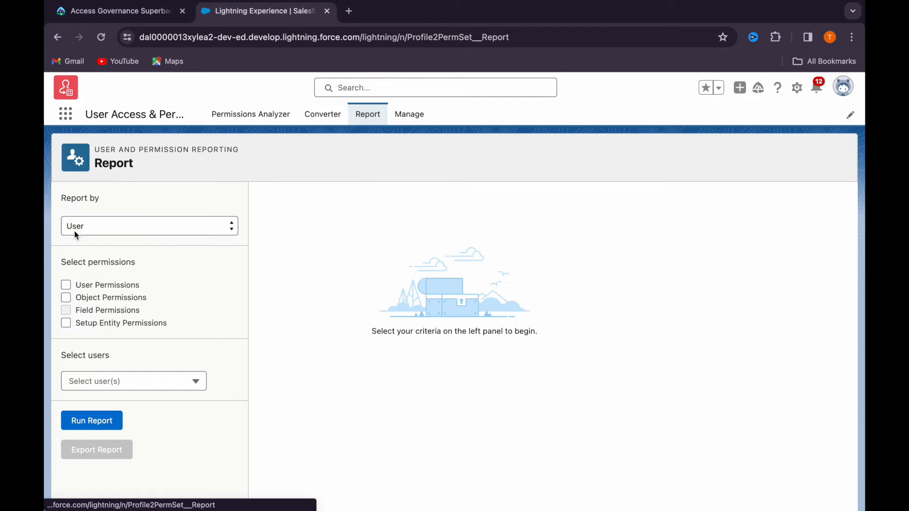
# Find the standard Reports object by searching for "repo", open it and start creating a new report.
pyautogui.click(66, 115)
pyautogui.write('rep')
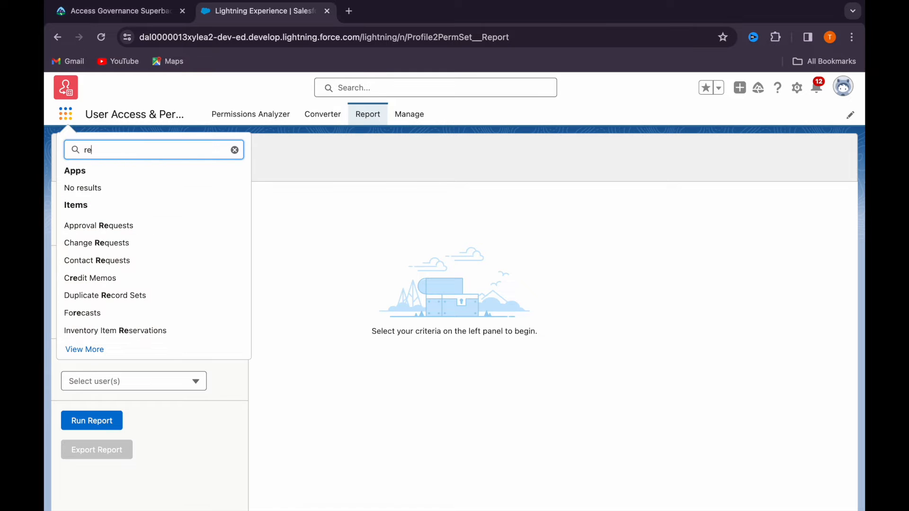
pyautogui.write('o')
pyautogui.click(81, 243)
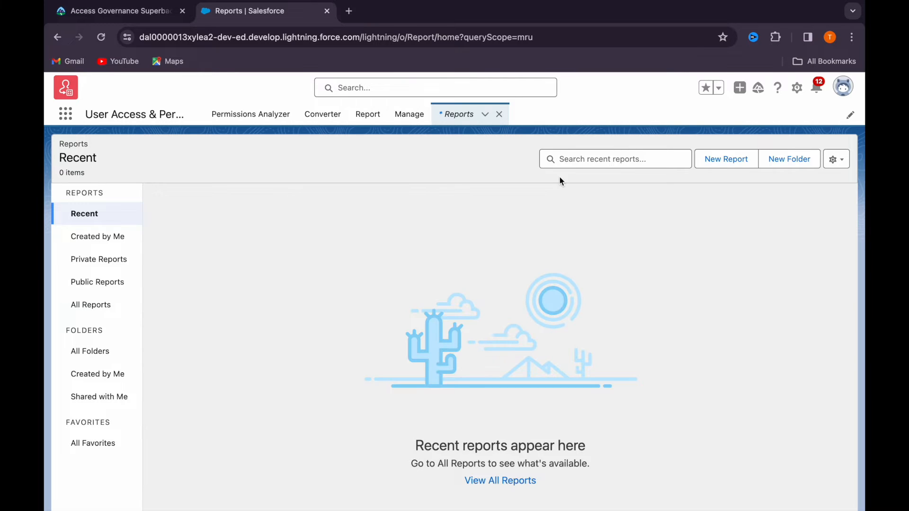
pyautogui.click(732, 164)
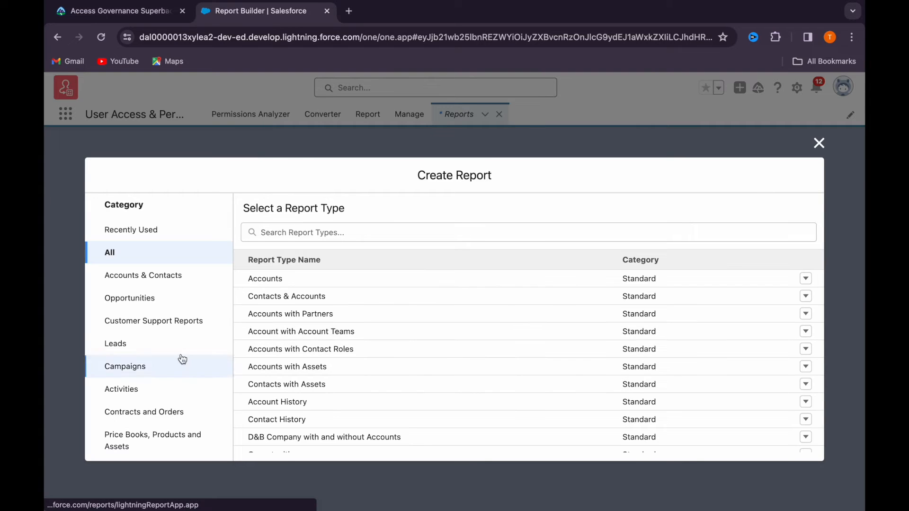
# Choose Opportunity Field History from all report types and start the report.
pyautogui.click(148, 255)
pyautogui.scroll(-8, 323, 411)
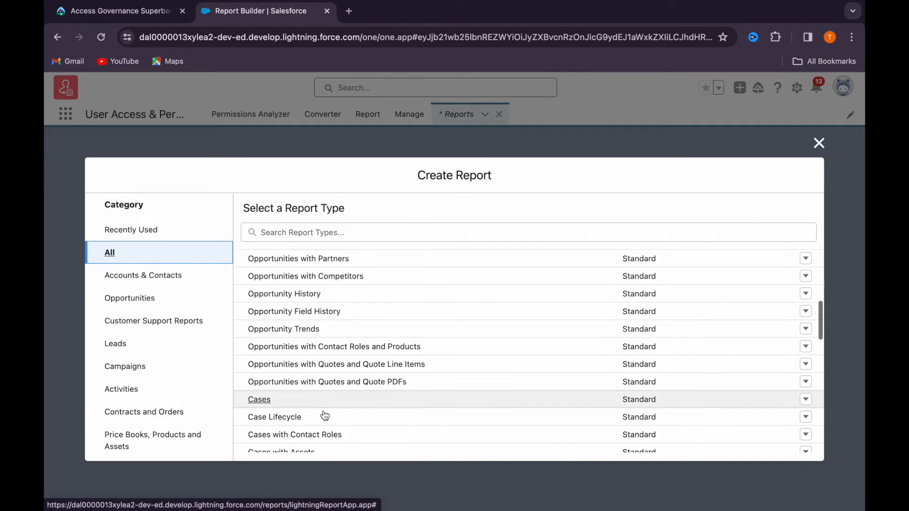
pyautogui.click(303, 307)
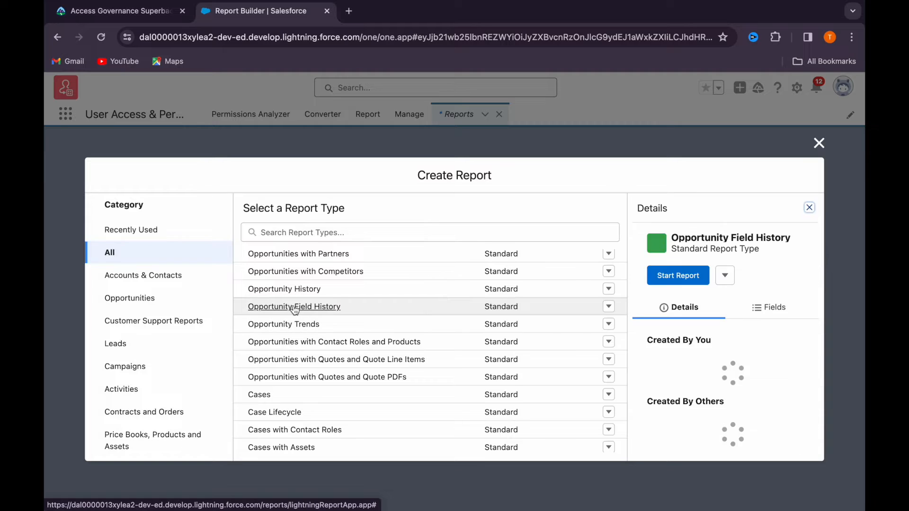
pyautogui.click(678, 276)
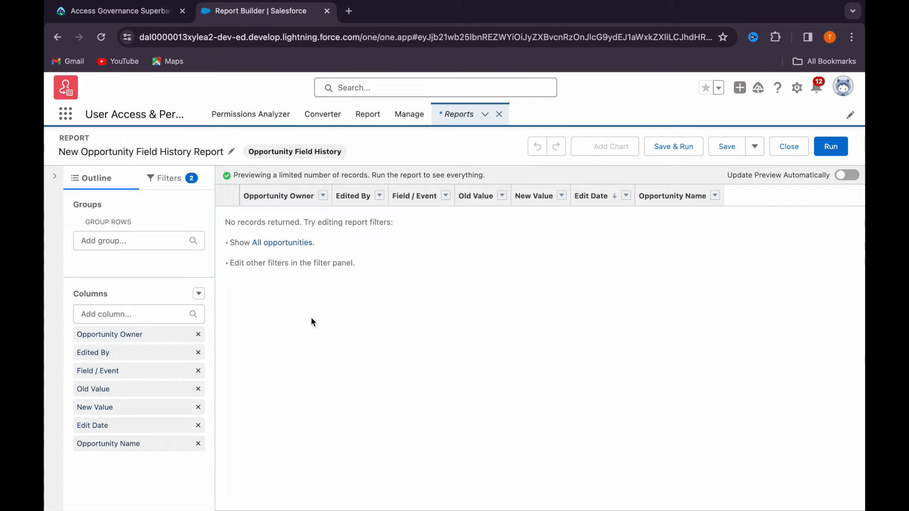
# Set the report's Show Me filter to All opportunities and apply it.
pyautogui.click(166, 178)
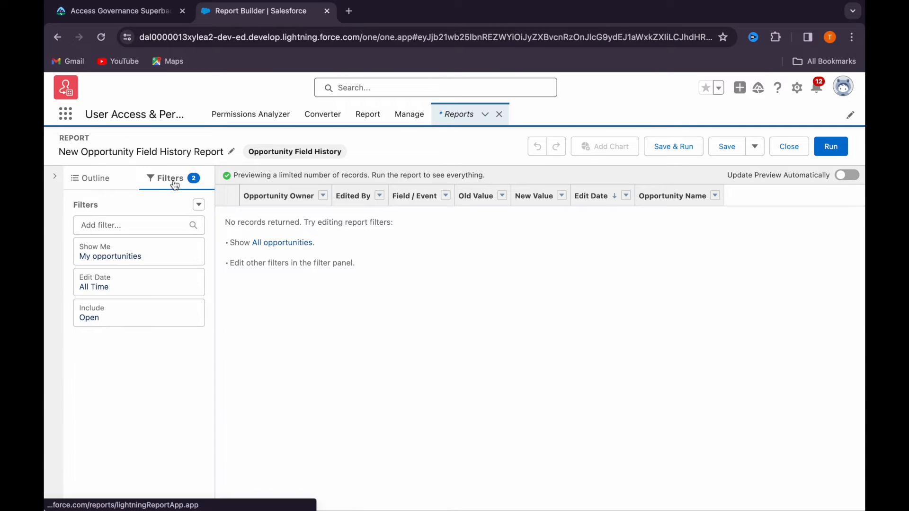
pyautogui.click(129, 257)
pyautogui.click(290, 261)
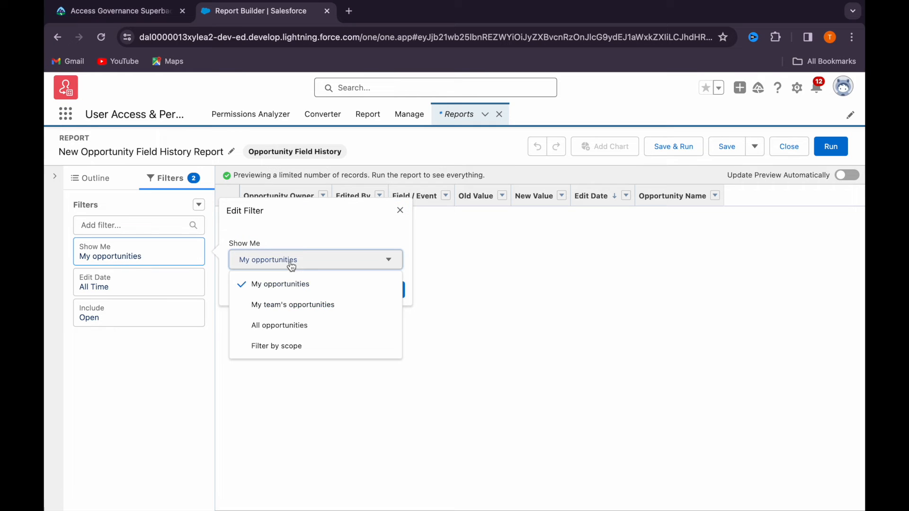
pyautogui.click(294, 333)
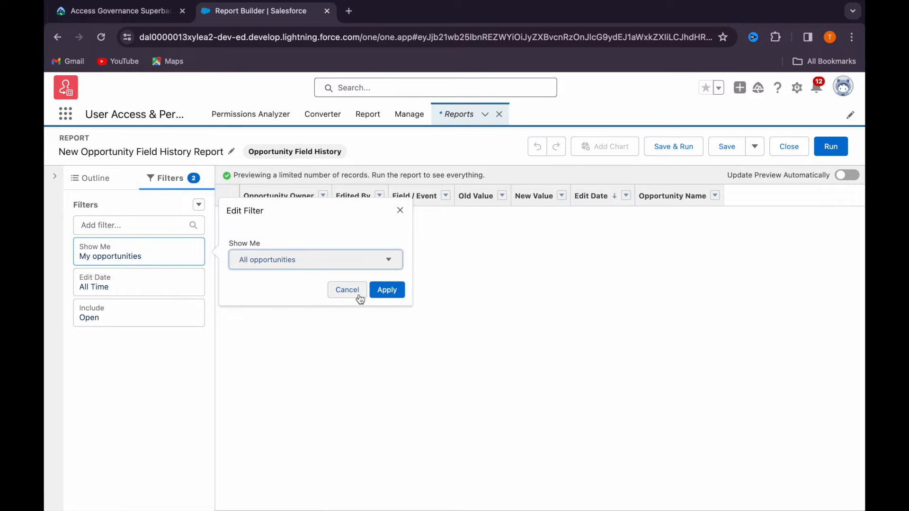
pyautogui.click(381, 291)
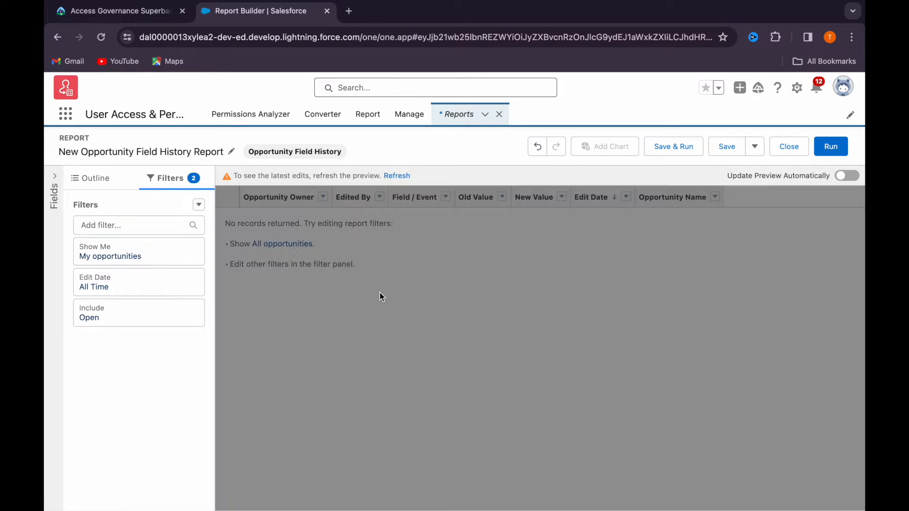
# Set the Edit Date filter's range to Last 7 Days and apply it.
pyautogui.click(163, 289)
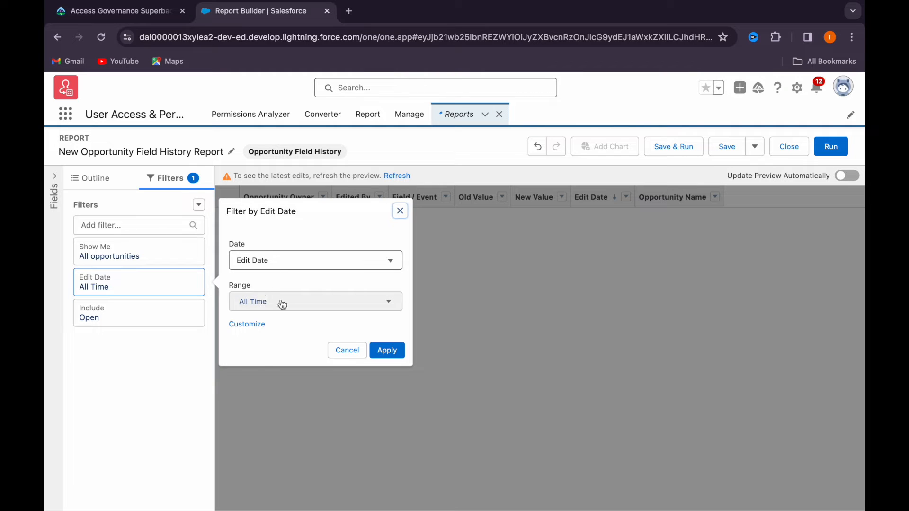
pyautogui.click(281, 301)
pyautogui.scroll(-5, 284, 406)
pyautogui.scroll(-10, 284, 406)
pyautogui.scroll(-3, 284, 406)
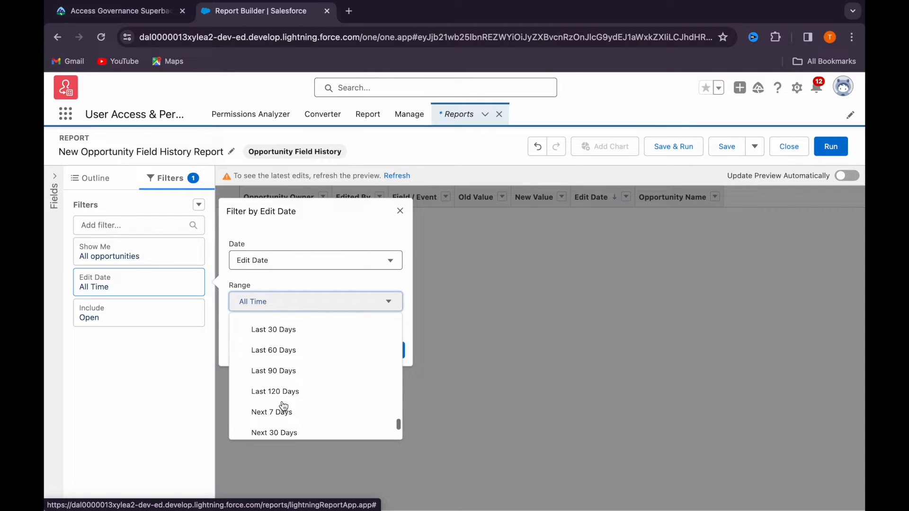
pyautogui.scroll(2, 283, 406)
pyautogui.click(283, 357)
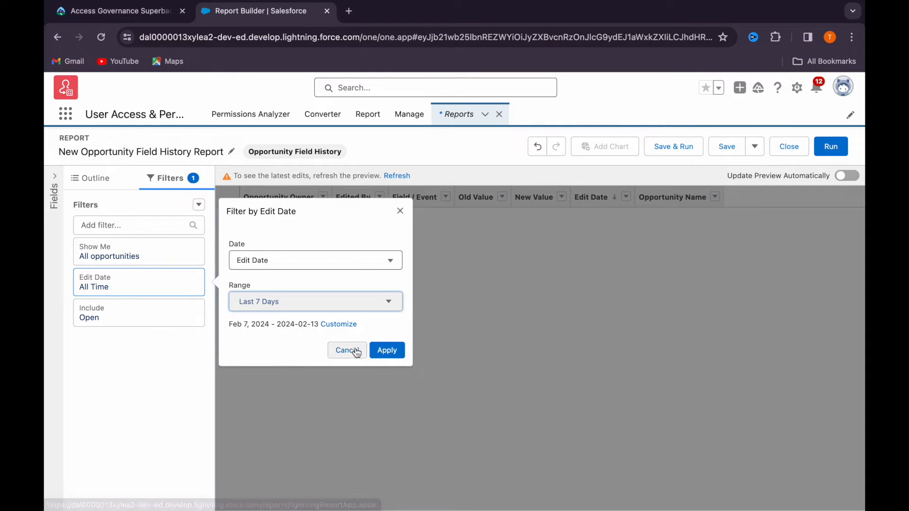
pyautogui.click(387, 351)
# Set the report's Include filter to Any and apply it.
pyautogui.click(161, 337)
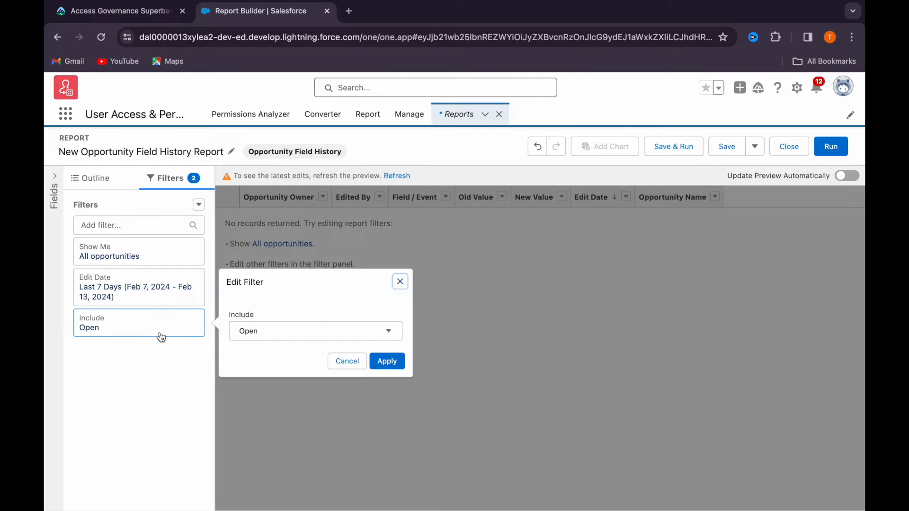
pyautogui.click(256, 332)
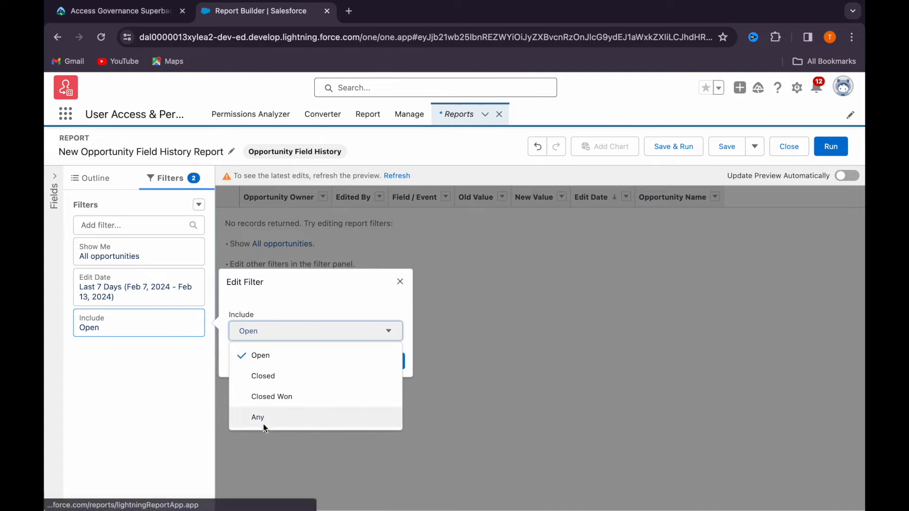
pyautogui.click(264, 426)
pyautogui.click(388, 362)
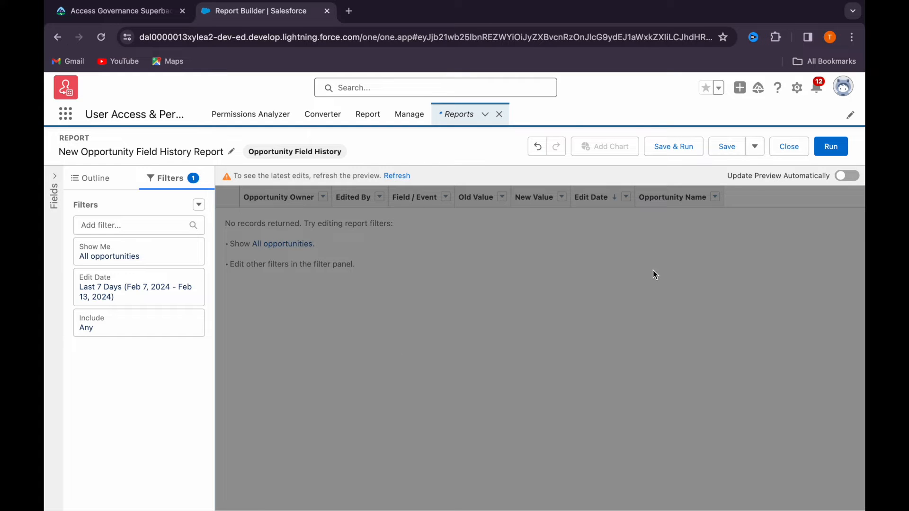
# Copy the report name from the Trailhead requirements, start saving and running the report, and name it "Opp Field History - Last 7 Days".
pyautogui.click(102, 12)
pyautogui.moveTo(449, 372); pyautogui.dragTo(471, 391)
pyautogui.click(471, 391)
pyautogui.moveTo(414, 322); pyautogui.dragTo(548, 322)
pyautogui.hotkey('ctrl', 'c')
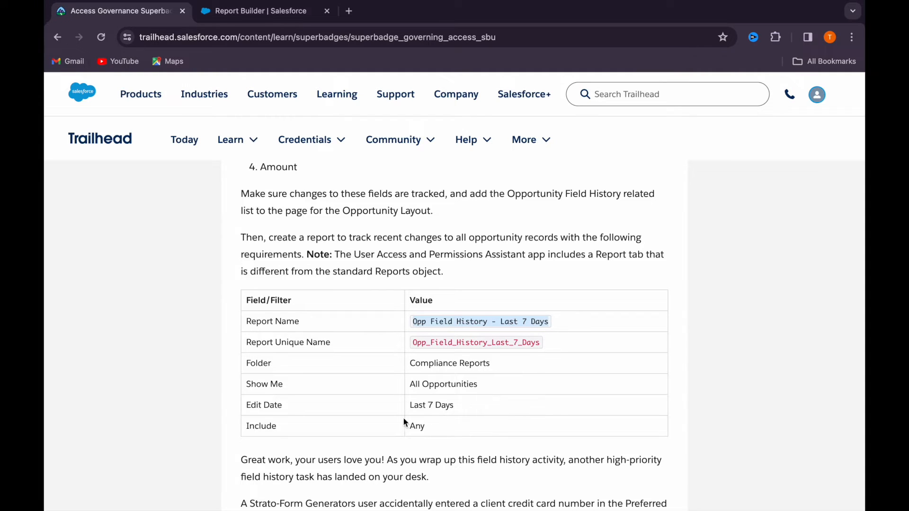
pyautogui.click(227, 14)
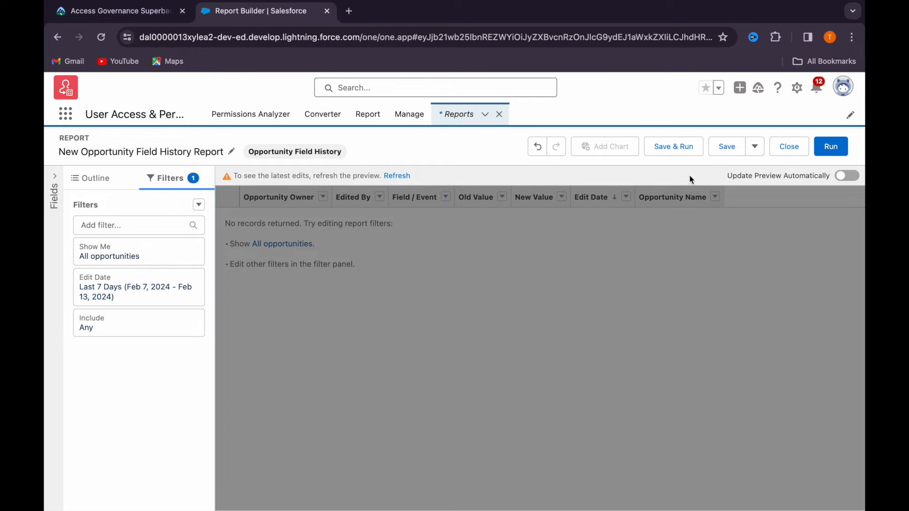
pyautogui.click(685, 150)
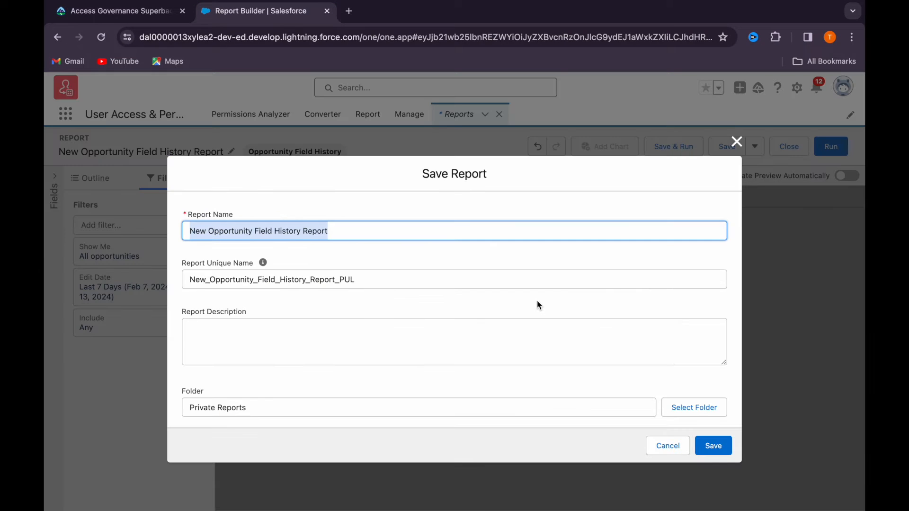
pyautogui.hotkey('ctrl', 'v')
# Replace the report's unique name with Opp_Field_History_Last_7_Days, copied from the Trailhead requirements.
pyautogui.click(382, 279)
pyautogui.hotkey('ctrl', 'a')
pyautogui.press('BackSpace')
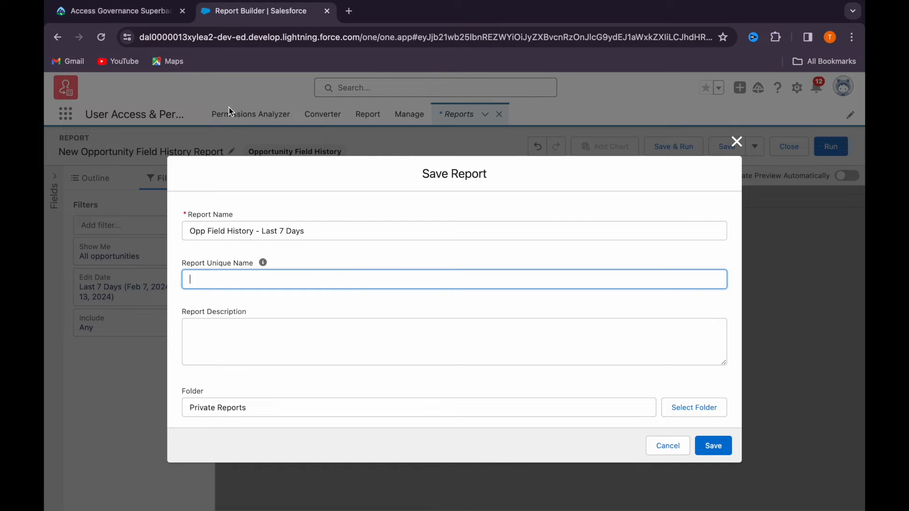
pyautogui.click(153, 14)
pyautogui.moveTo(413, 342); pyautogui.dragTo(543, 350)
pyautogui.press('super+c')
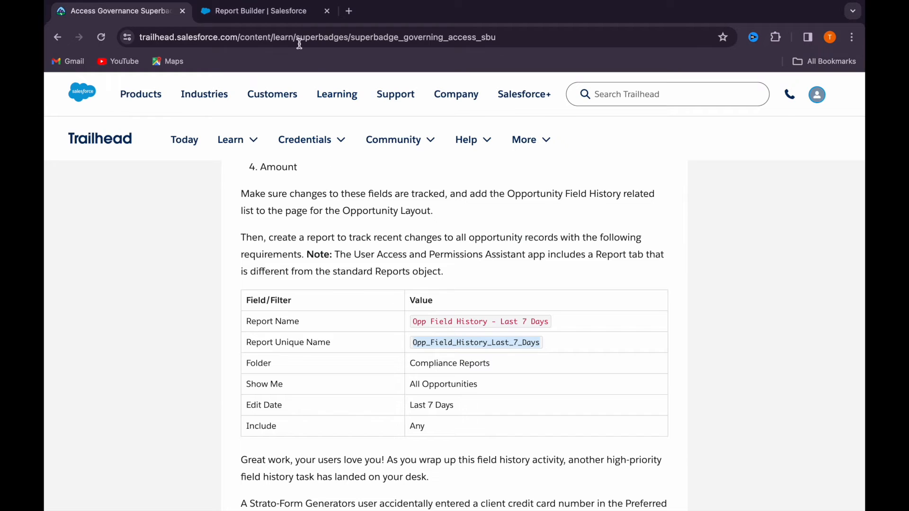
pyautogui.click(286, 16)
pyautogui.tripleClick(358, 282)
pyautogui.press('super+v')
pyautogui.click(371, 304)
# Choose the Compliance Reports folder for the report and save it.
pyautogui.scroll(-1, 372, 308)
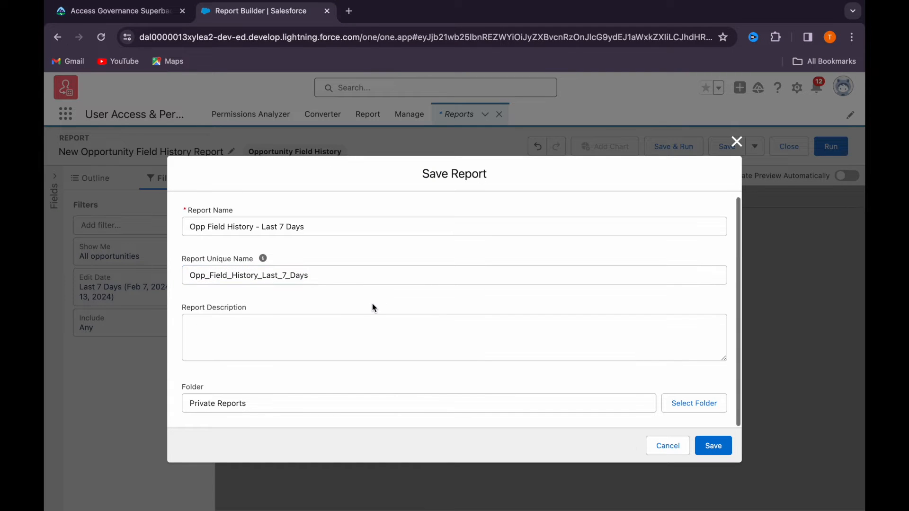
pyautogui.click(699, 403)
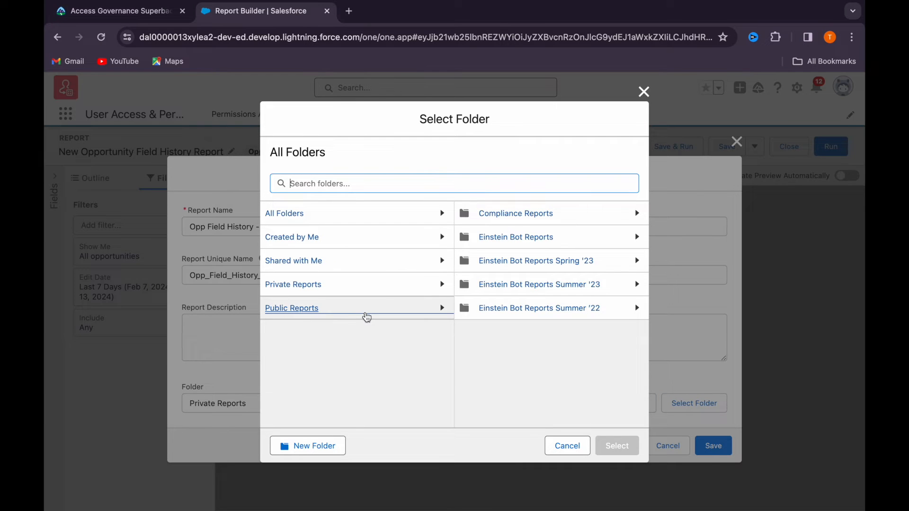
pyautogui.click(512, 214)
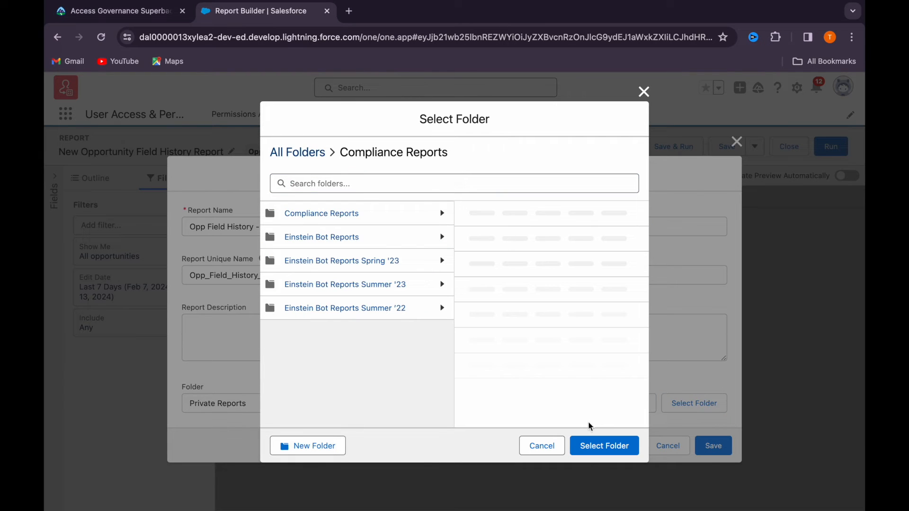
pyautogui.click(604, 445)
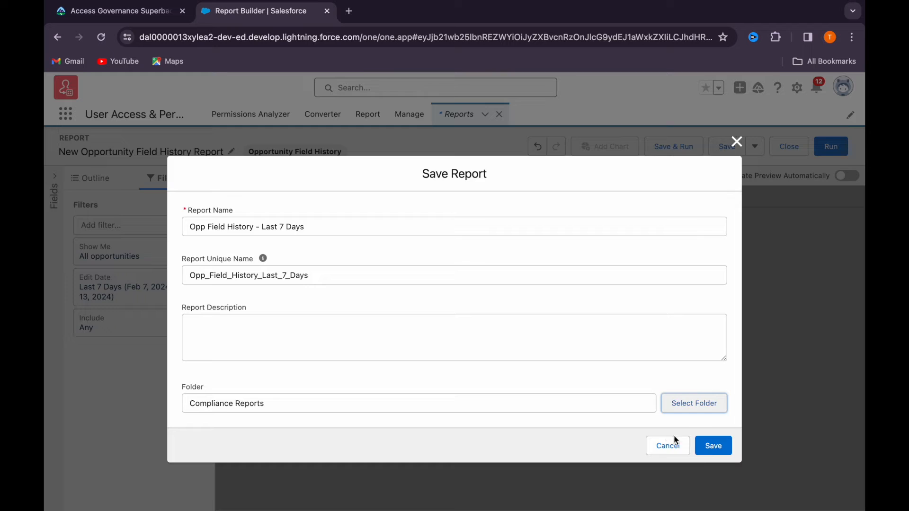
pyautogui.click(701, 446)
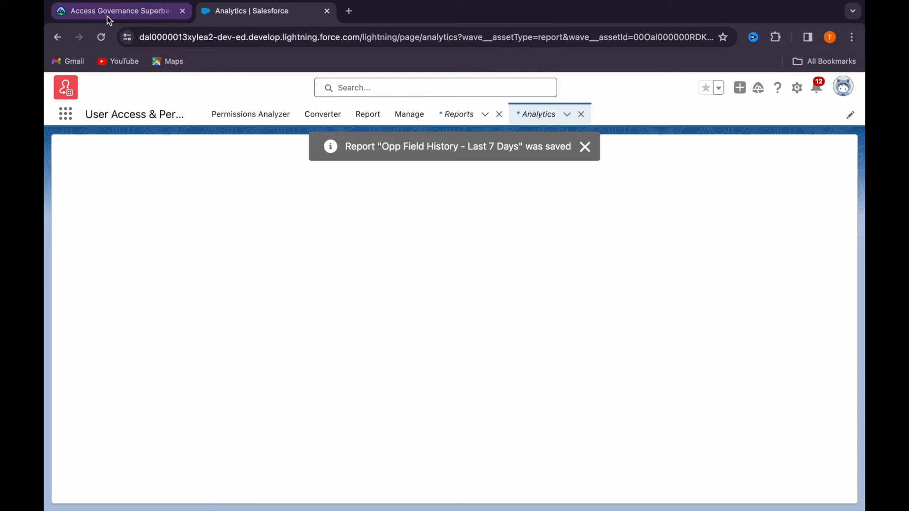
# Read the Trailhead task on deleting sensitive field history for the Grand Hotels & Resorts Ltd account and open Salesforce Setup.
pyautogui.click(107, 16)
pyautogui.scroll(-5, 298, 296)
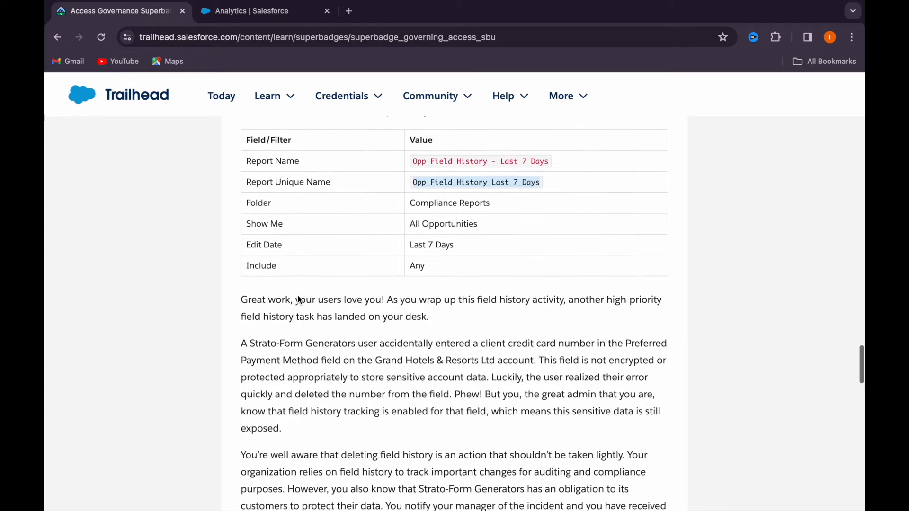
pyautogui.scroll(-1, 299, 297)
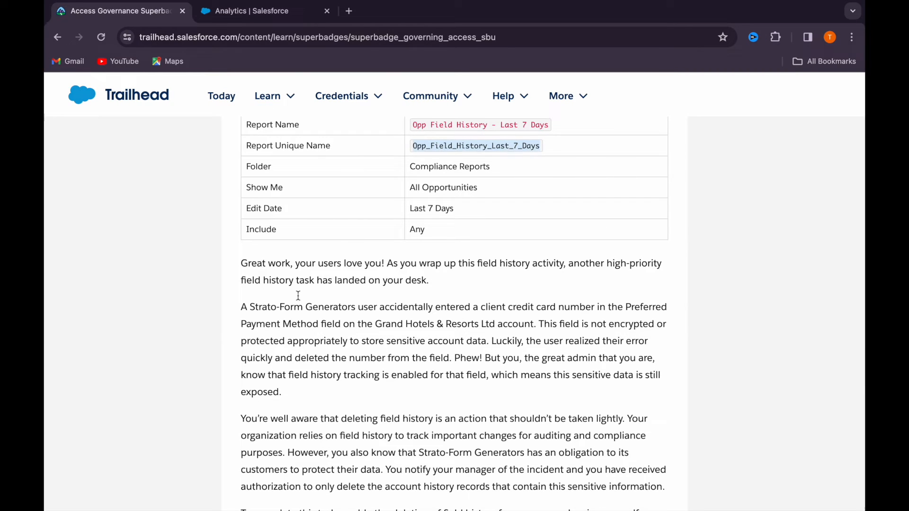
pyautogui.scroll(-2, 298, 295)
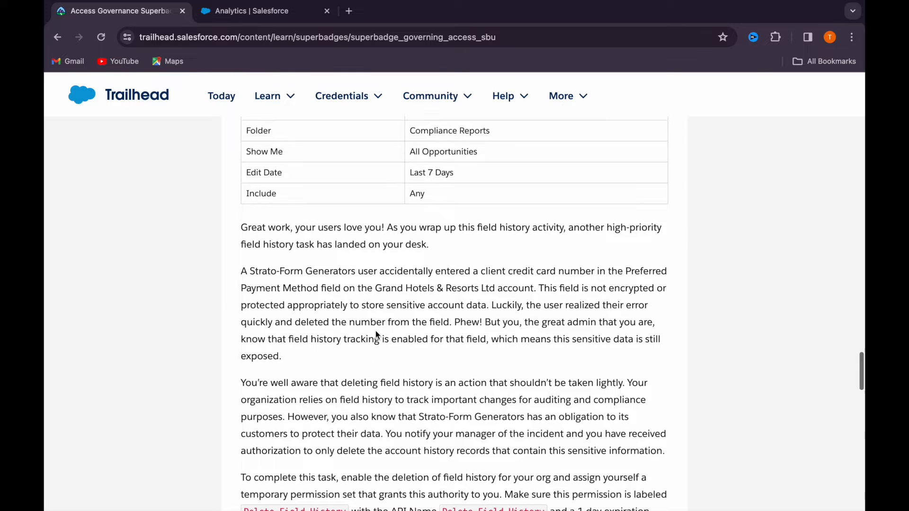
pyautogui.scroll(-2, 376, 335)
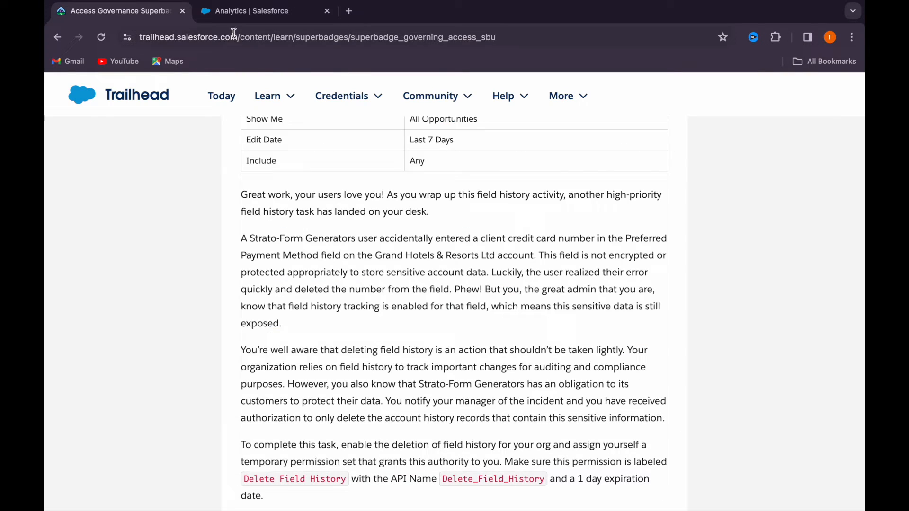
pyautogui.click(224, 17)
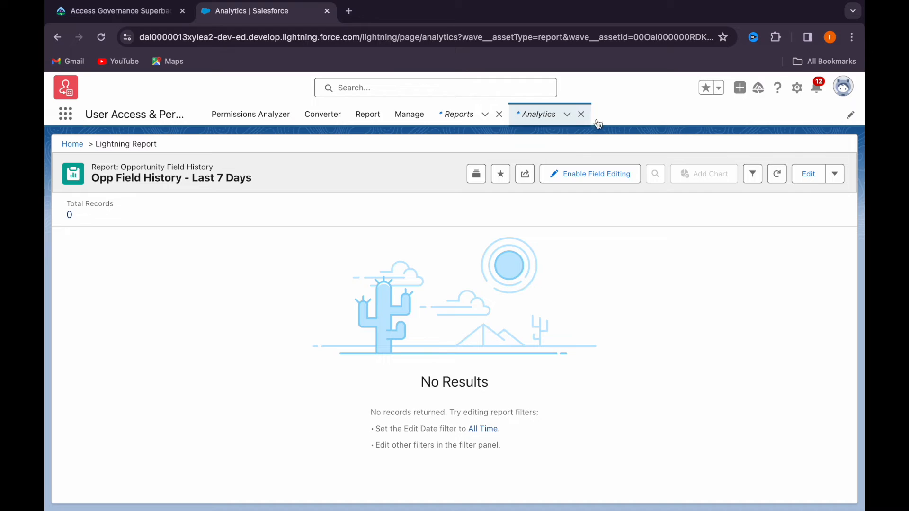
pyautogui.click(800, 90)
pyautogui.click(742, 122)
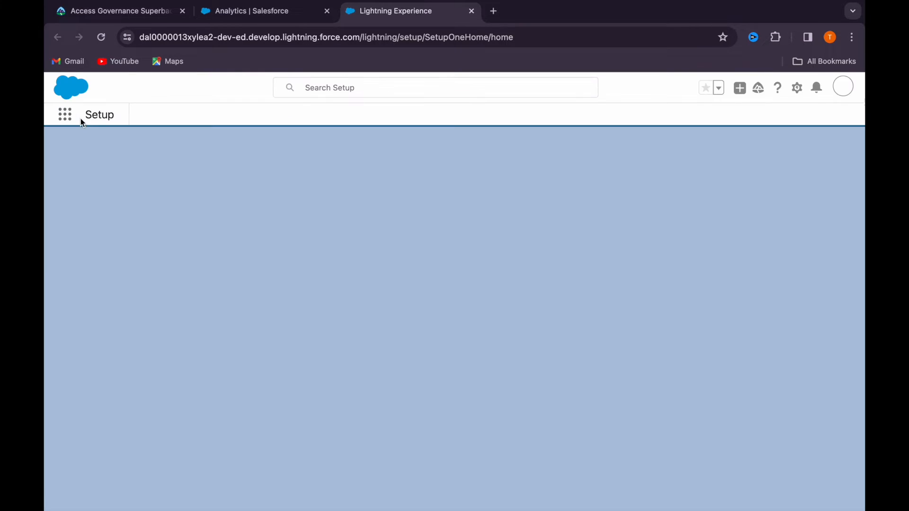
# Search Setup for "user" and look through the matching entries for the User Interface settings.
pyautogui.click(114, 148)
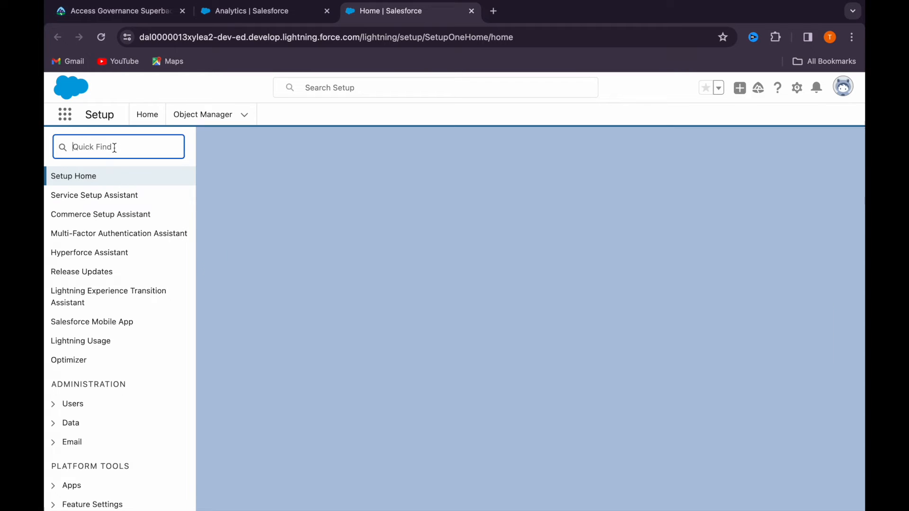
pyautogui.click(114, 147)
pyautogui.write('user')
pyautogui.scroll(-3, 83, 364)
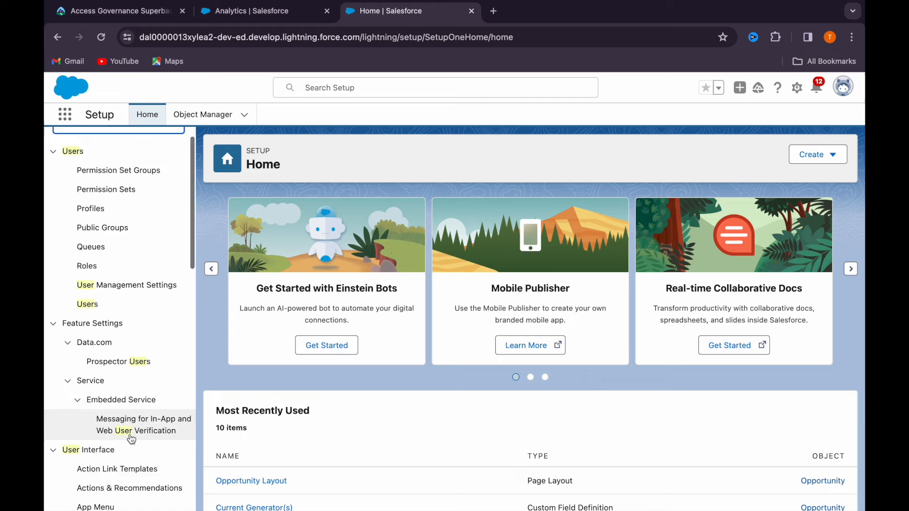
pyautogui.scroll(-5, 91, 450)
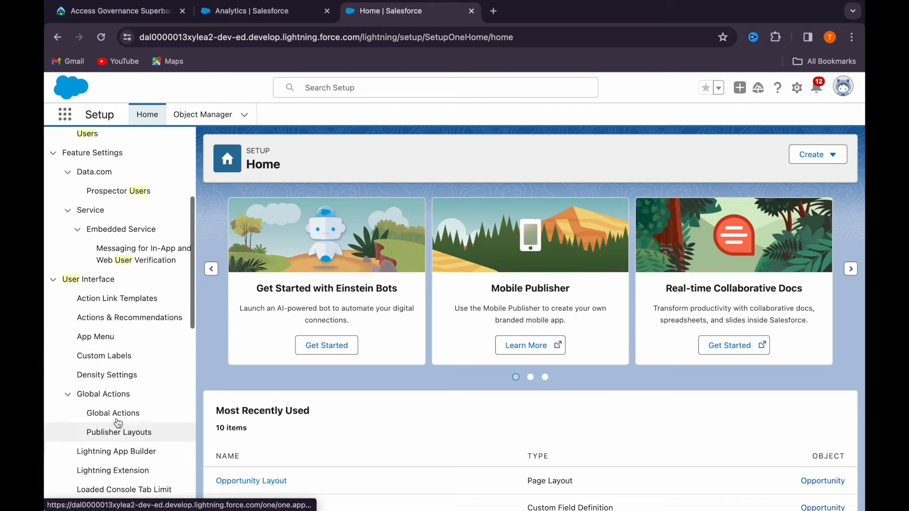
pyautogui.scroll(-15, 118, 334)
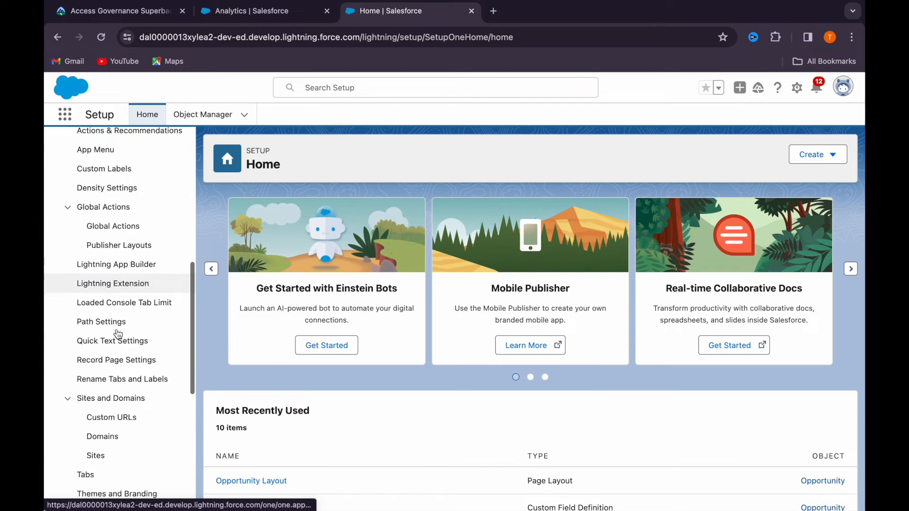
pyautogui.scroll(-6, 118, 334)
pyautogui.scroll(8, 116, 379)
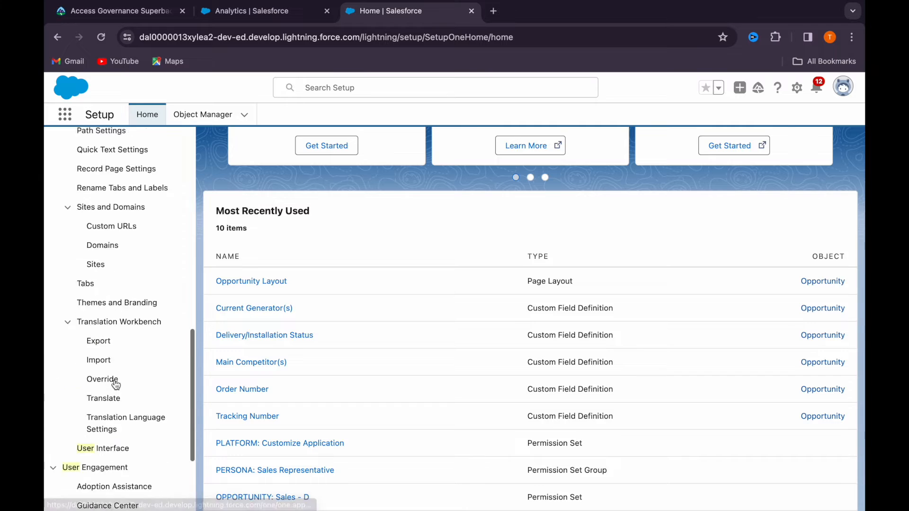
pyautogui.scroll(10, 117, 384)
pyautogui.click(92, 367)
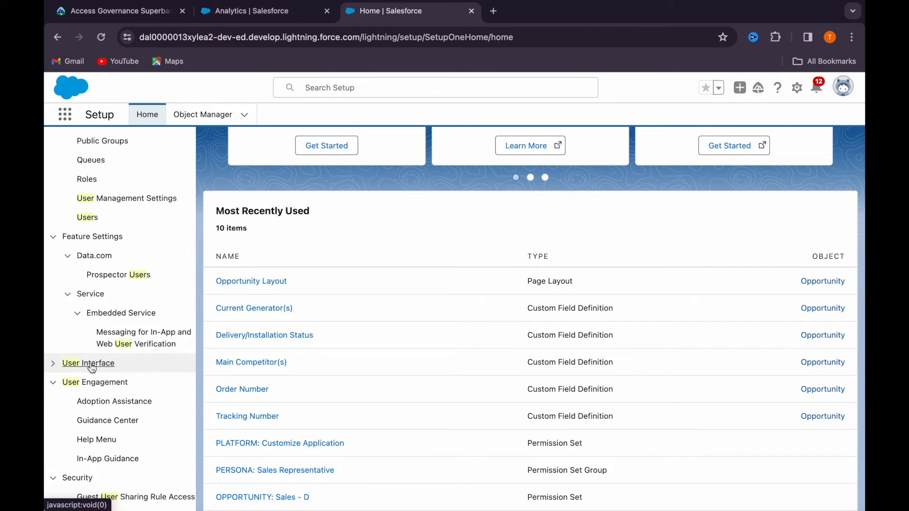
pyautogui.click(92, 367)
pyautogui.scroll(5, 92, 367)
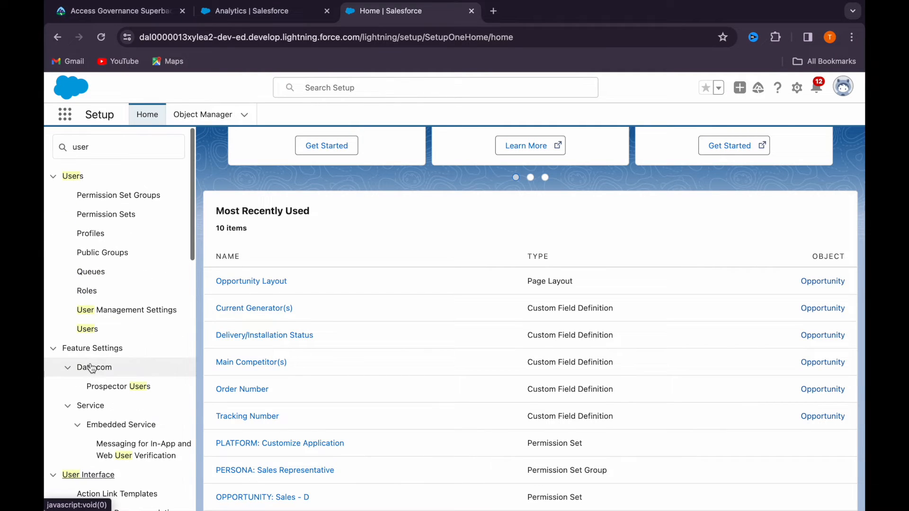
pyautogui.scroll(-2, 92, 369)
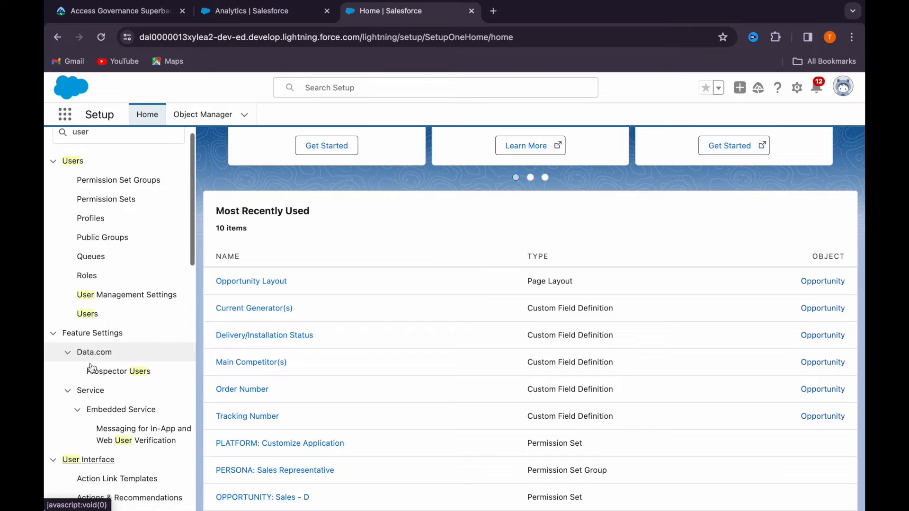
pyautogui.scroll(-5, 92, 368)
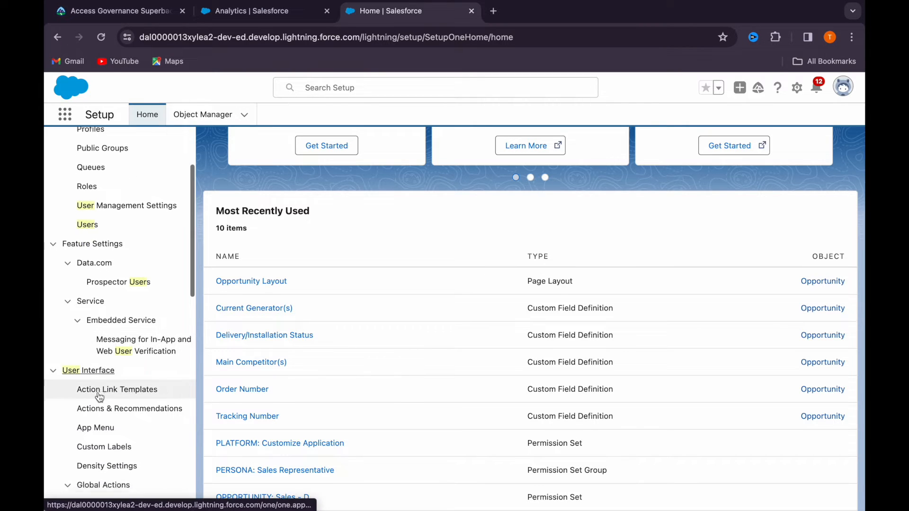
pyautogui.scroll(-5, 107, 429)
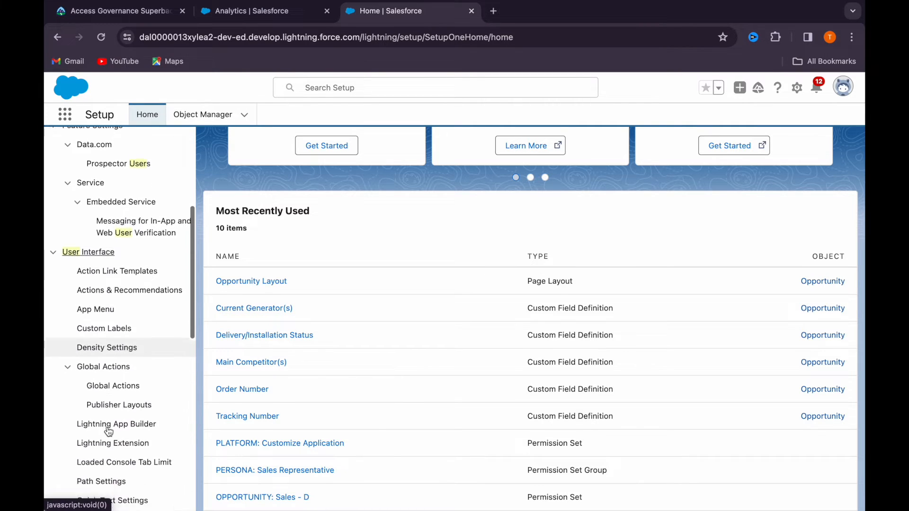
pyautogui.scroll(-6, 110, 462)
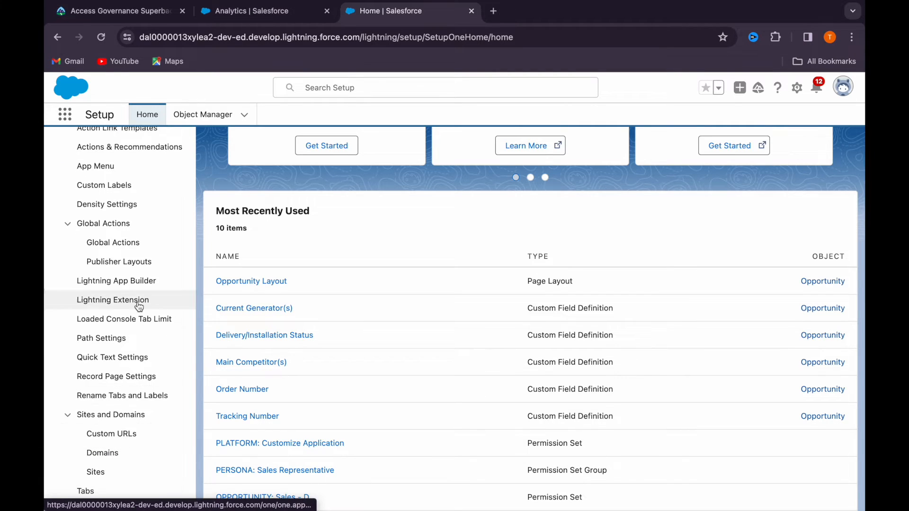
# Clear the Setup search and open the User Interface settings page within the User Interface category.
pyautogui.write('user')
pyautogui.click(111, 154)
pyautogui.press('BackSpace')
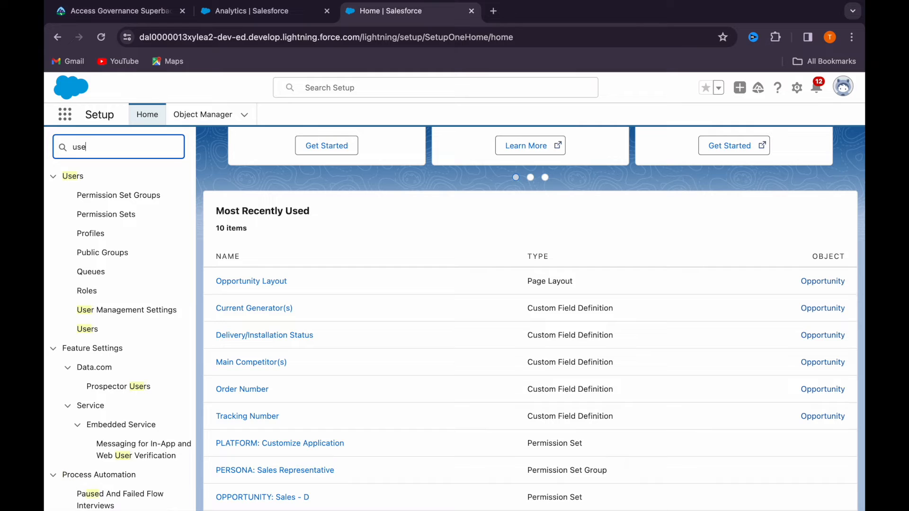
pyautogui.scroll(-10, 95, 253)
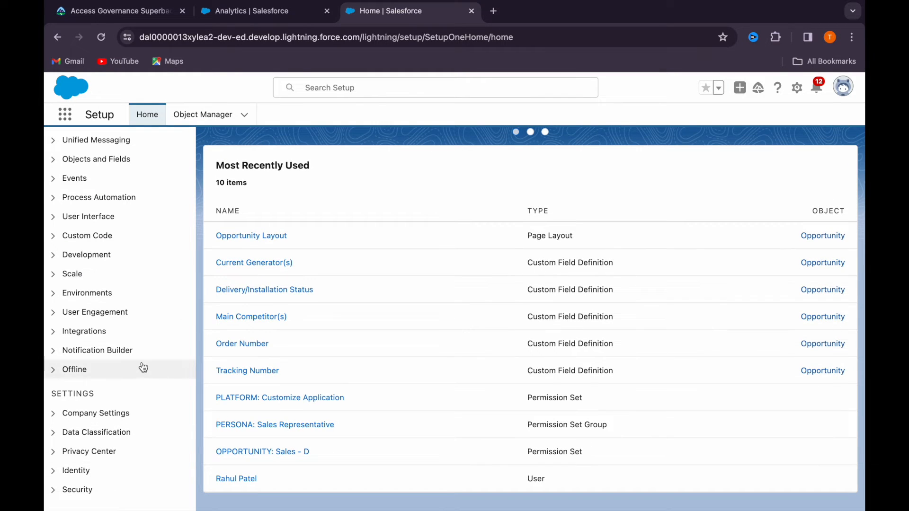
pyautogui.click(52, 217)
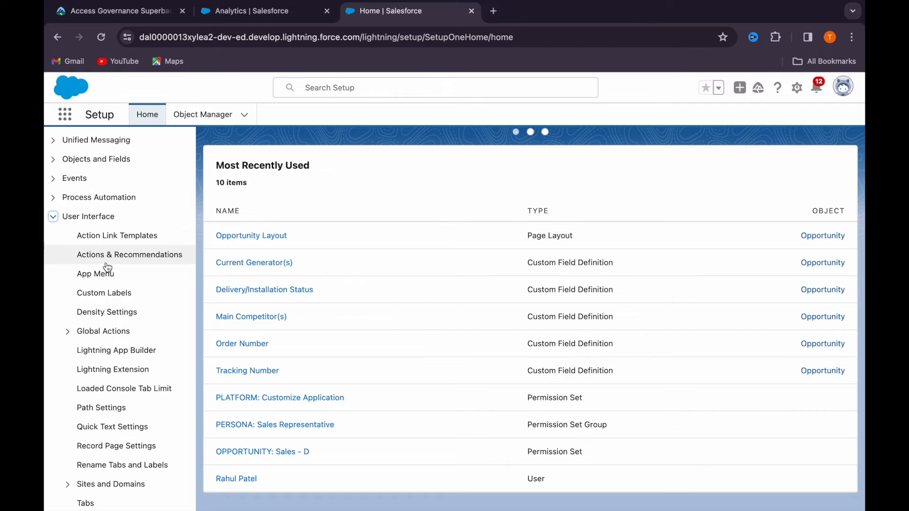
pyautogui.click(67, 333)
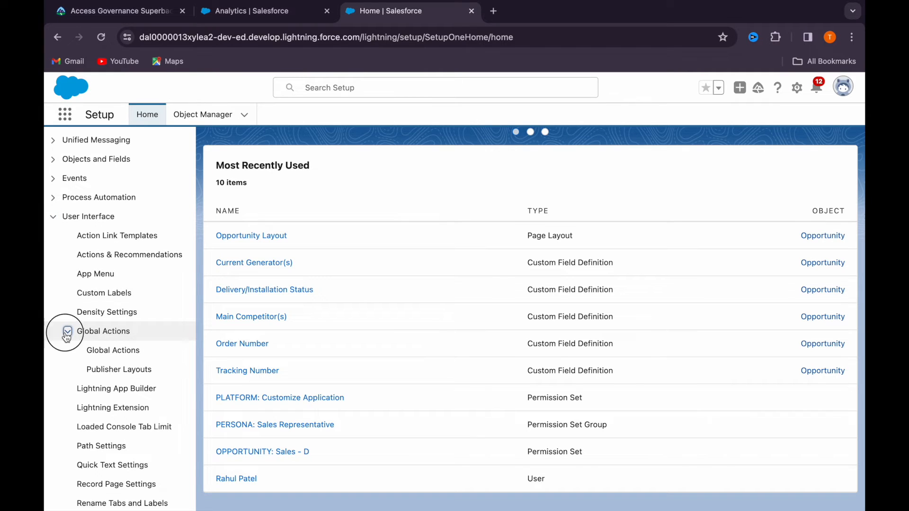
pyautogui.click(67, 333)
pyautogui.scroll(-3, 98, 391)
pyautogui.scroll(-2, 99, 391)
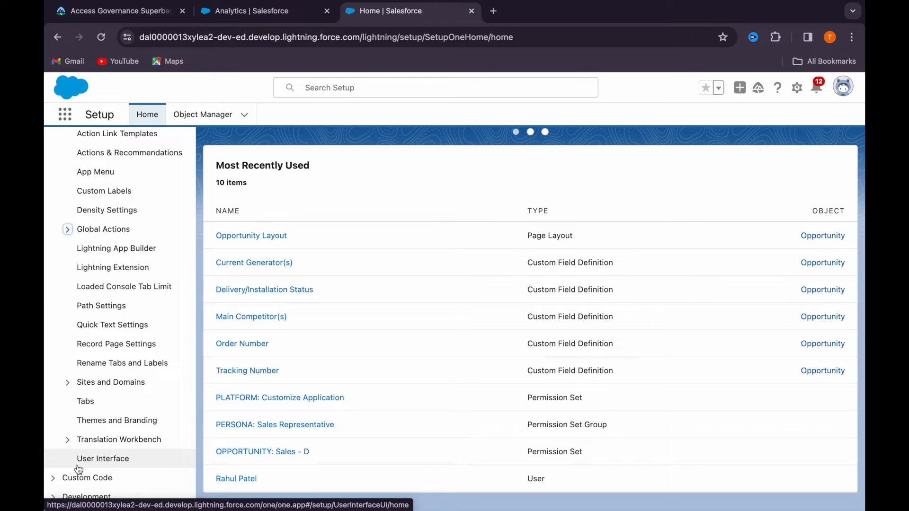
pyautogui.click(113, 460)
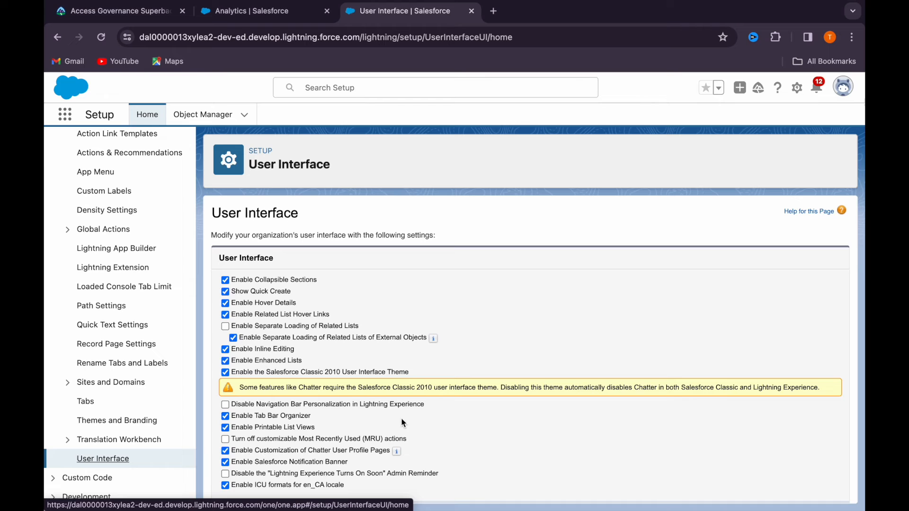
# Enable the "Delete from Field History" and "Delete from Field History Archive" user permissions and save the User Interface settings.
pyautogui.scroll(-3, 407, 444)
pyautogui.scroll(-3, 408, 448)
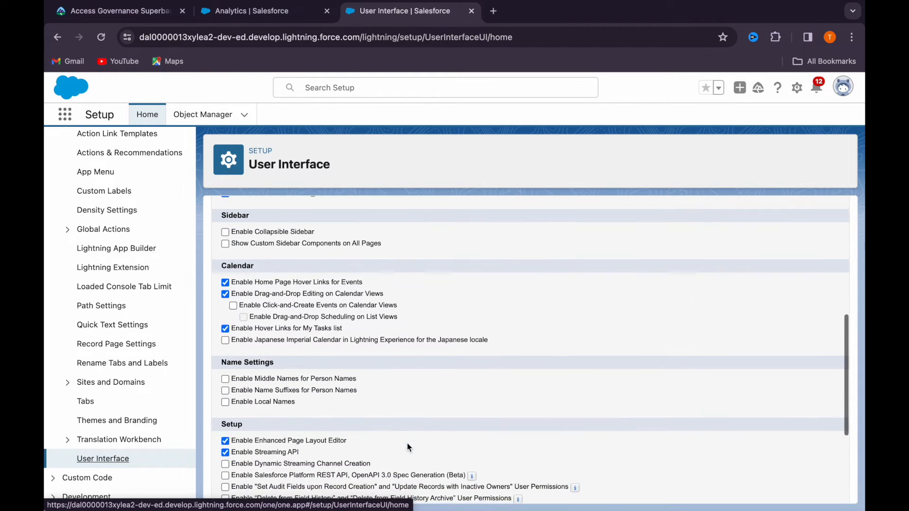
pyautogui.scroll(-1, 408, 447)
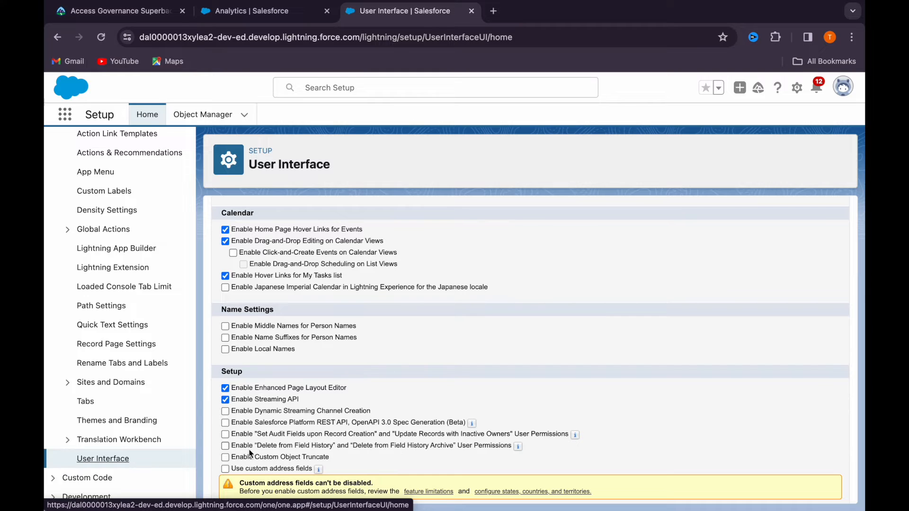
pyautogui.click(238, 449)
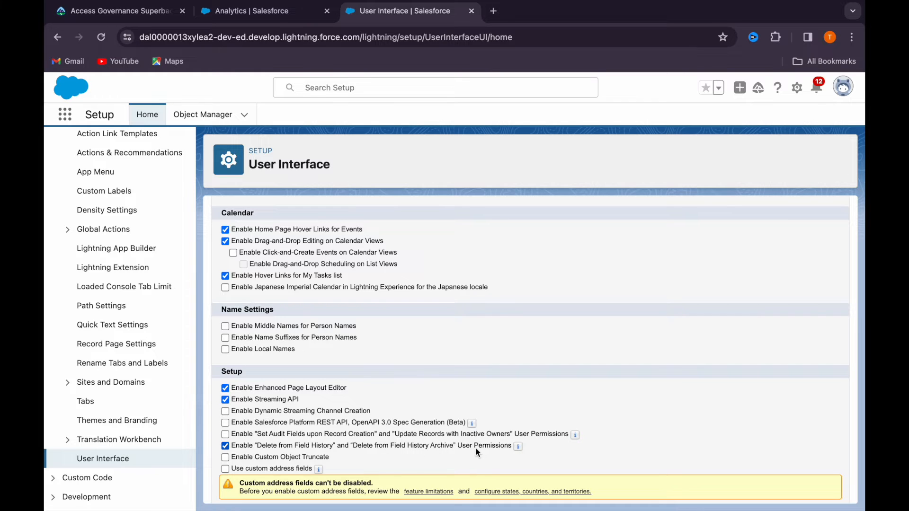
pyautogui.scroll(-3, 377, 460)
pyautogui.click(415, 487)
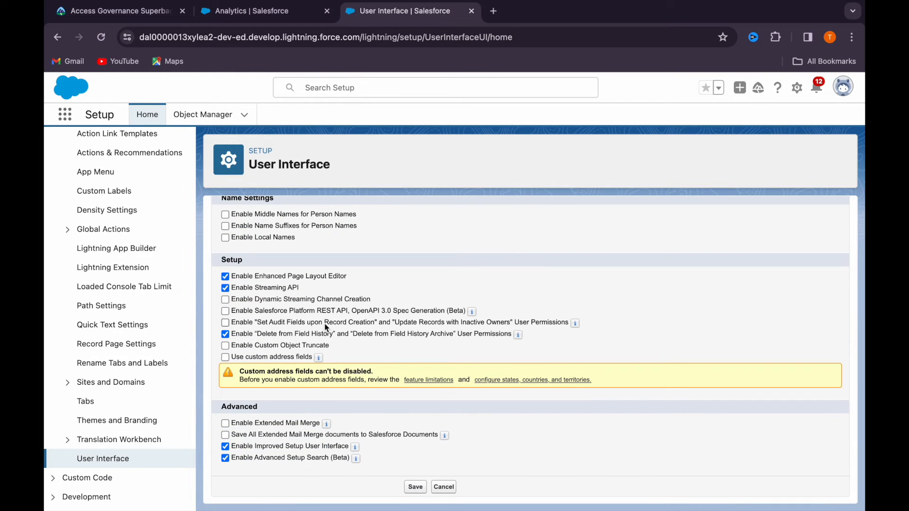
# Search Setup for "permi", open Permission Sets, and start creating a new permission set.
pyautogui.scroll(10, 187, 249)
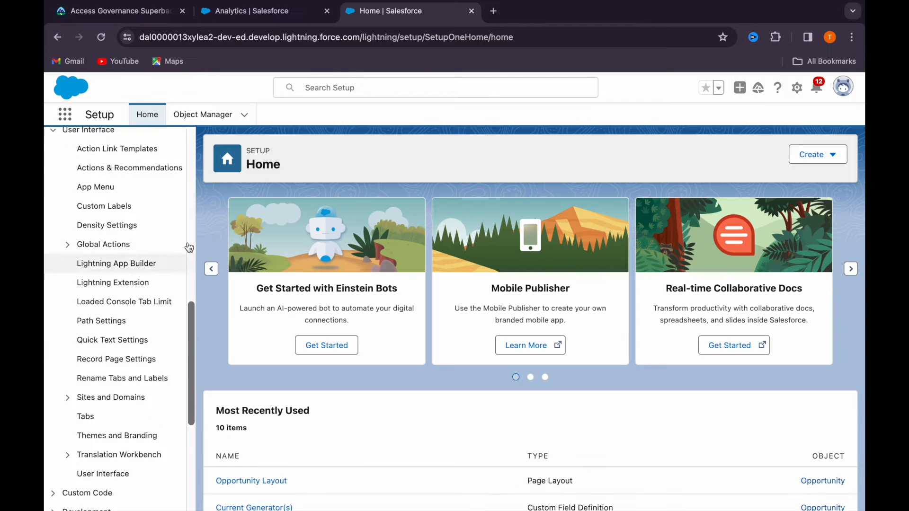
pyautogui.click(110, 143)
pyautogui.write('permi')
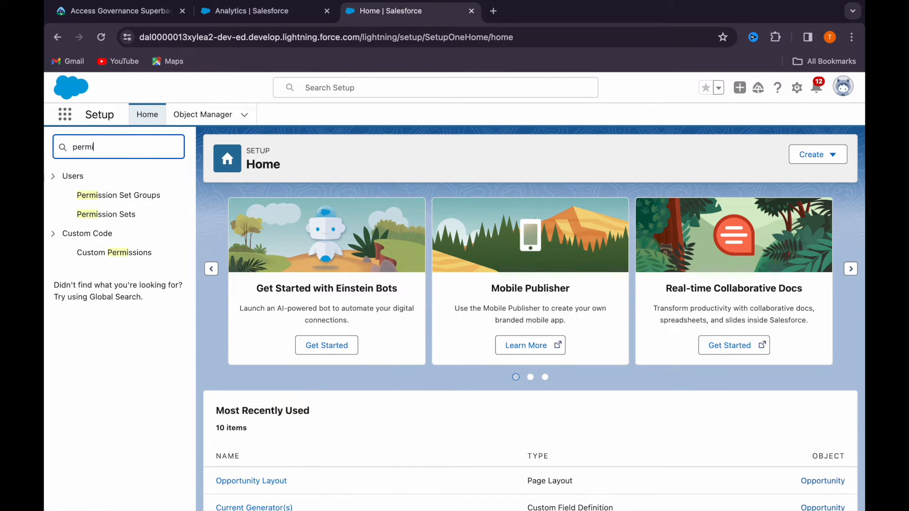
pyautogui.click(106, 214)
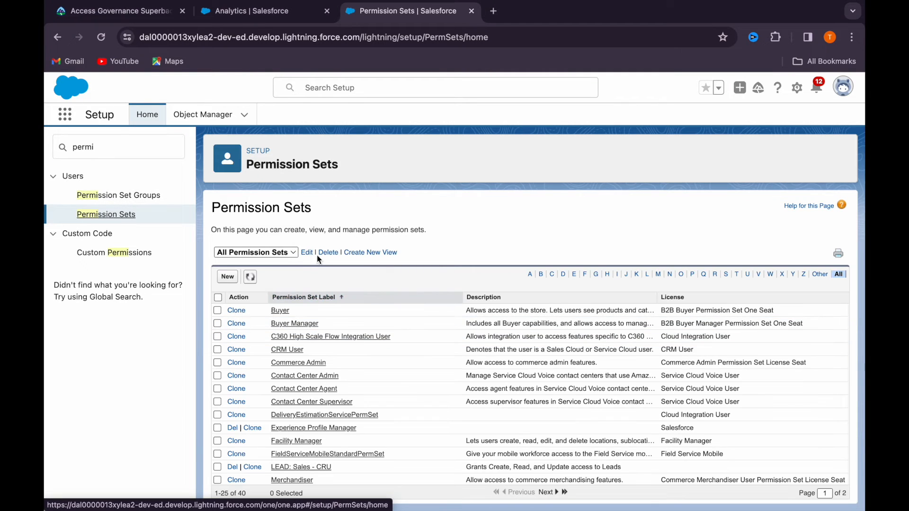
pyautogui.click(227, 276)
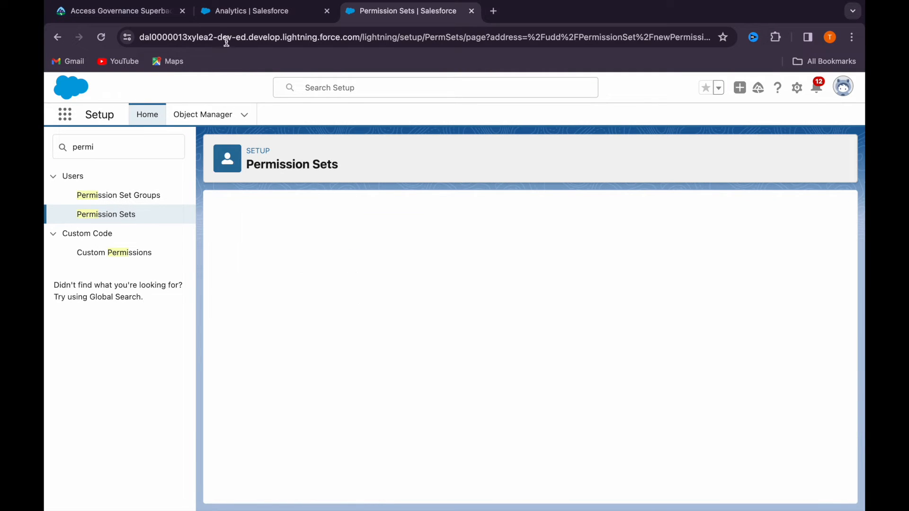
# Copy the label Delete Field History from the Trailhead requirements and review the permission set's API name, expiration and record deletion instructions.
pyautogui.click(143, 13)
pyautogui.scroll(-3, 266, 411)
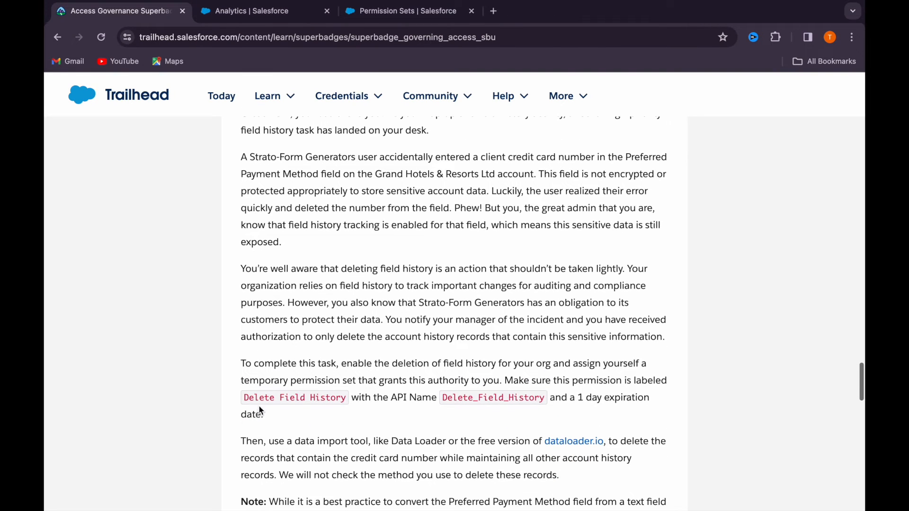
pyautogui.moveTo(243, 398); pyautogui.dragTo(350, 398)
pyautogui.hotkey('ctrl', 'c')
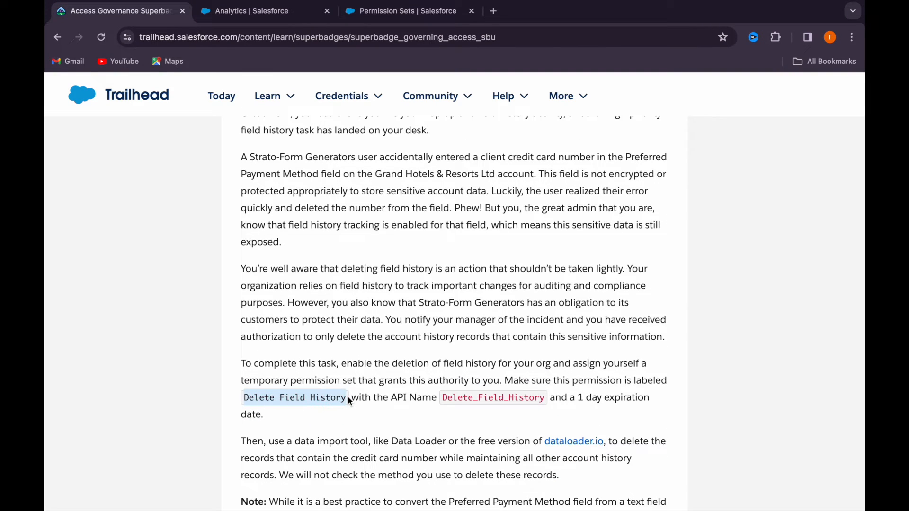
pyautogui.scroll(-1, 382, 350)
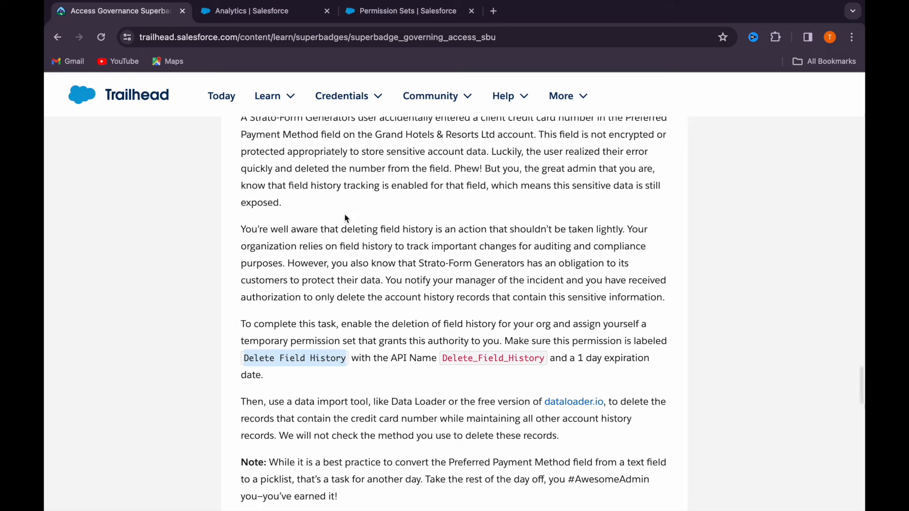
pyautogui.click(491, 397)
pyautogui.moveTo(574, 359); pyautogui.dragTo(630, 360)
pyautogui.click(336, 385)
pyautogui.scroll(-1, 334, 384)
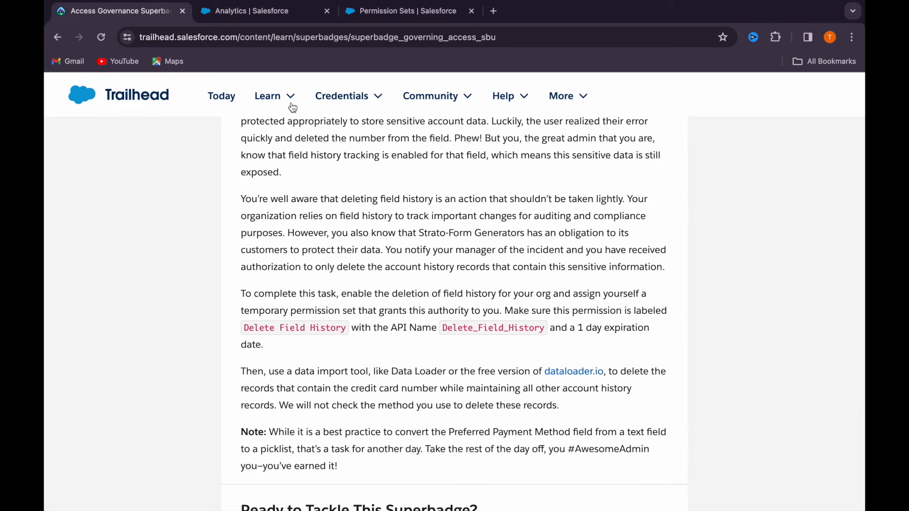
# Label the new permission set Delete Field History with the API name Delete_Field_History and save it in Salesforce Setup.
pyautogui.click(364, 13)
pyautogui.hotkey('ctrl', 'v')
pyautogui.press('Tab')
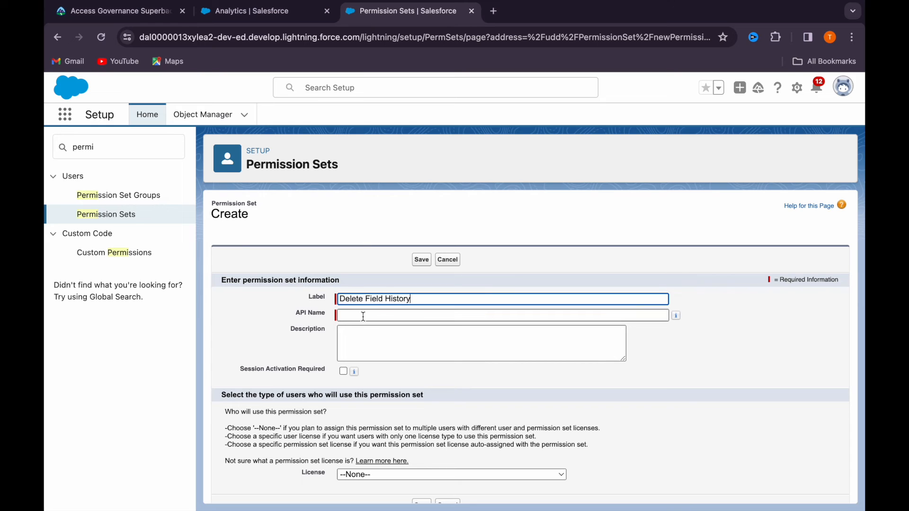
pyautogui.scroll(-1, 425, 462)
pyautogui.click(425, 488)
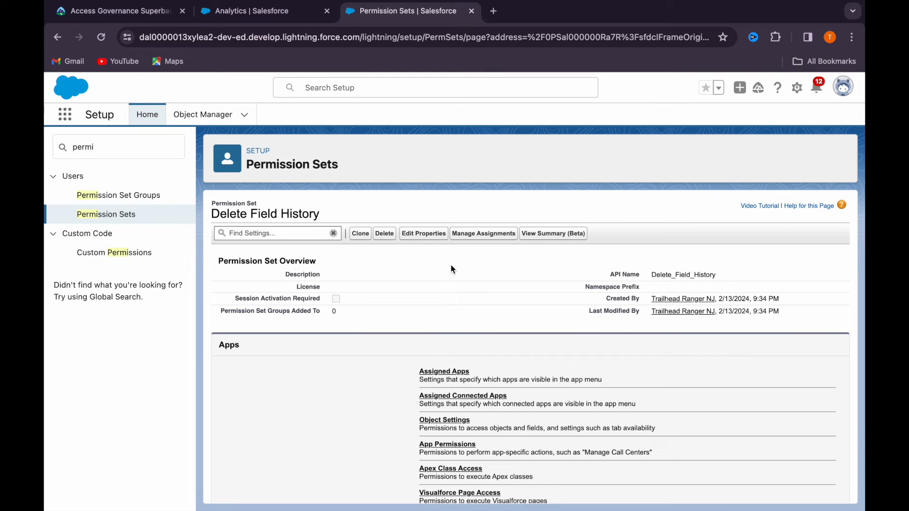
# Open the System Permissions of the Delete Field History permission set for editing.
pyautogui.scroll(-5, 451, 269)
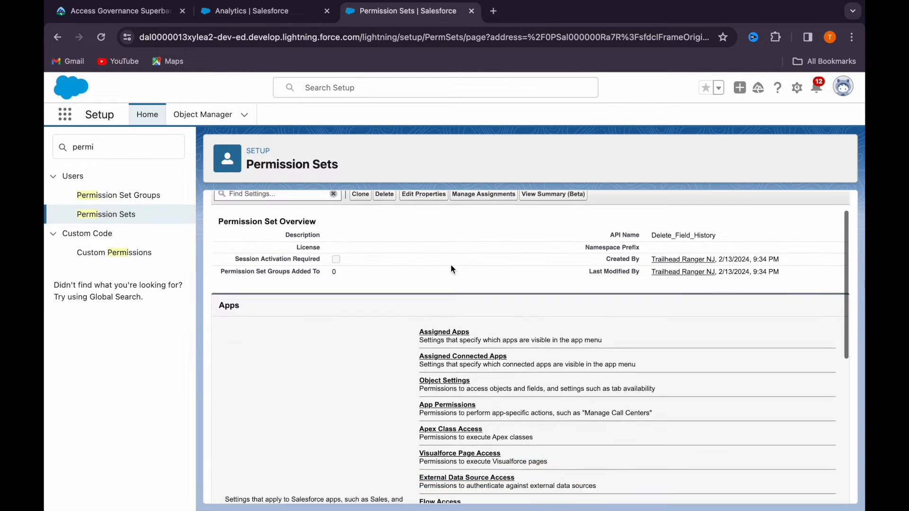
pyautogui.scroll(-2, 452, 269)
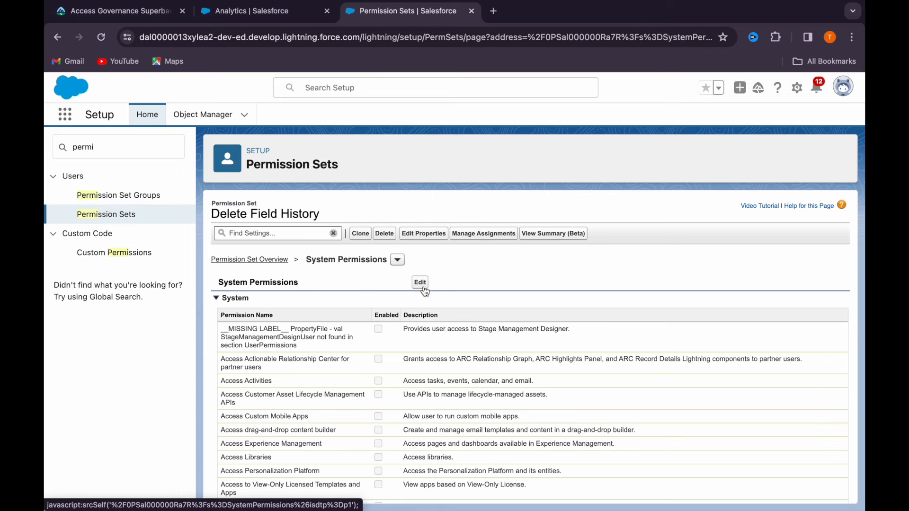
pyautogui.click(422, 283)
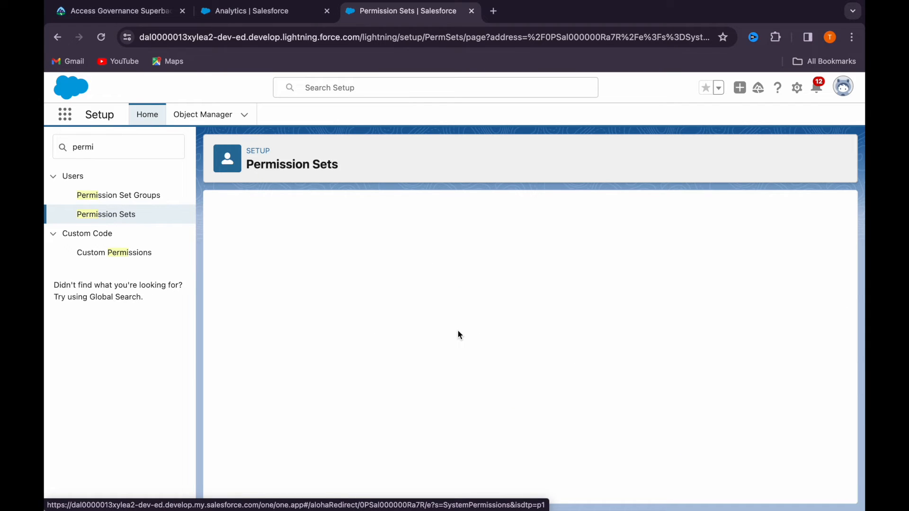
# Find "field his" on the page and enable the "Delete From Field History" and "Delete From Field History Archive" system permissions.
pyautogui.scroll(-3, 489, 418)
pyautogui.scroll(-15, 489, 418)
pyautogui.scroll(-5, 488, 419)
pyautogui.hotkey('ctrl', 'f')
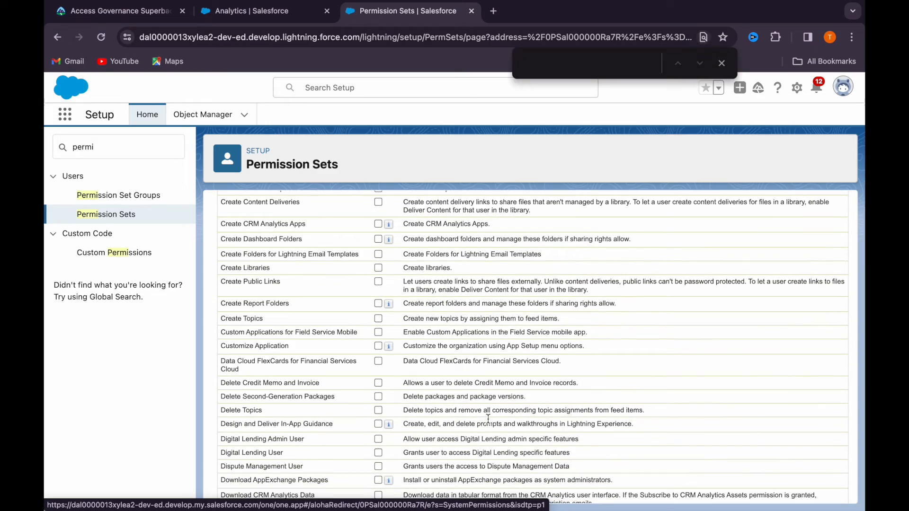
pyautogui.write('field his')
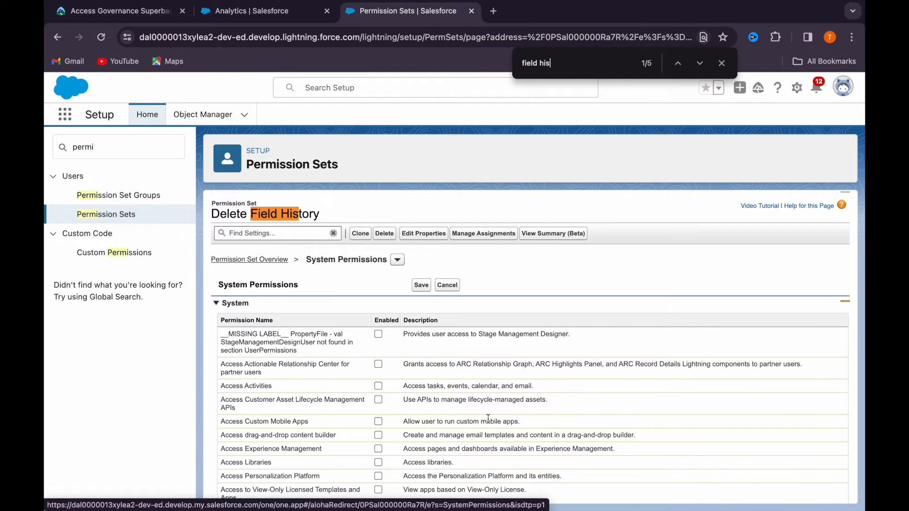
pyautogui.press('Return')
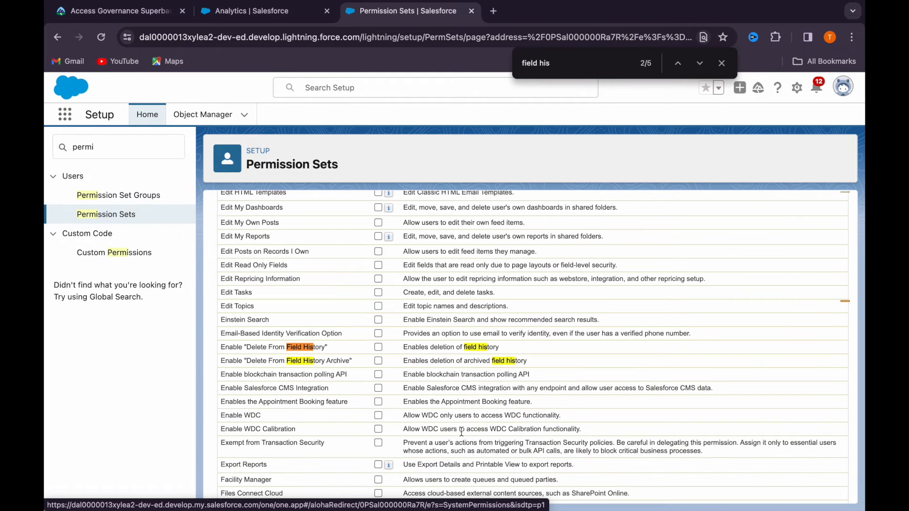
pyautogui.click(378, 348)
pyautogui.click(377, 360)
# Check the remaining "field his" matches, save and confirm the permission changes, and close the page search.
pyautogui.scroll(-5, 377, 359)
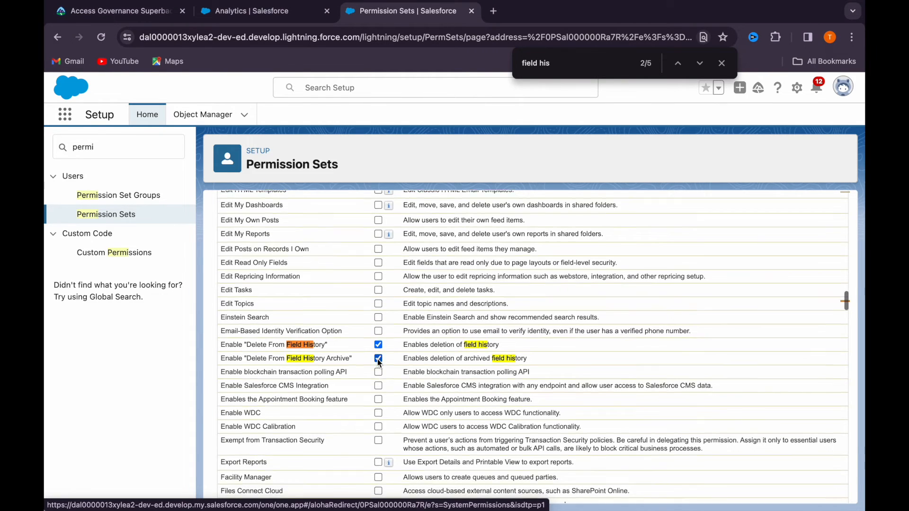
pyautogui.scroll(-1, 378, 363)
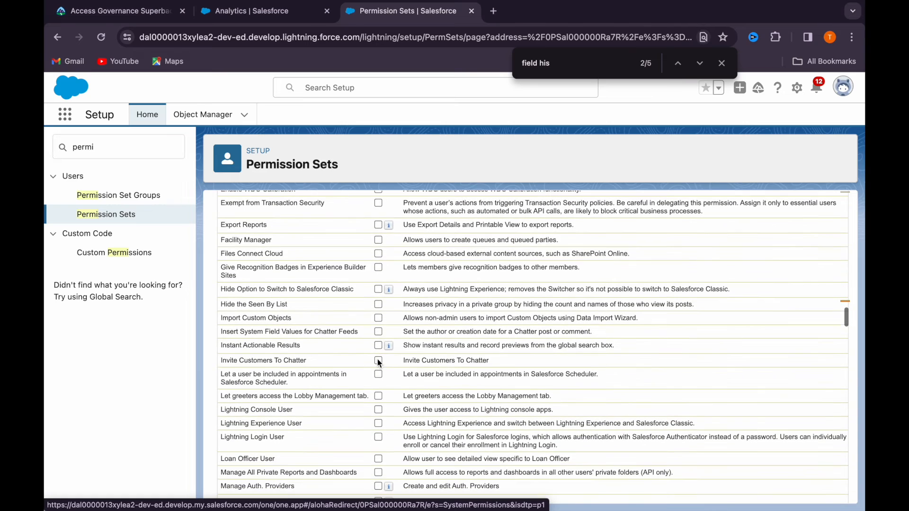
pyautogui.click(698, 63)
pyautogui.click(698, 63)
pyautogui.click(698, 63)
pyautogui.click(698, 63)
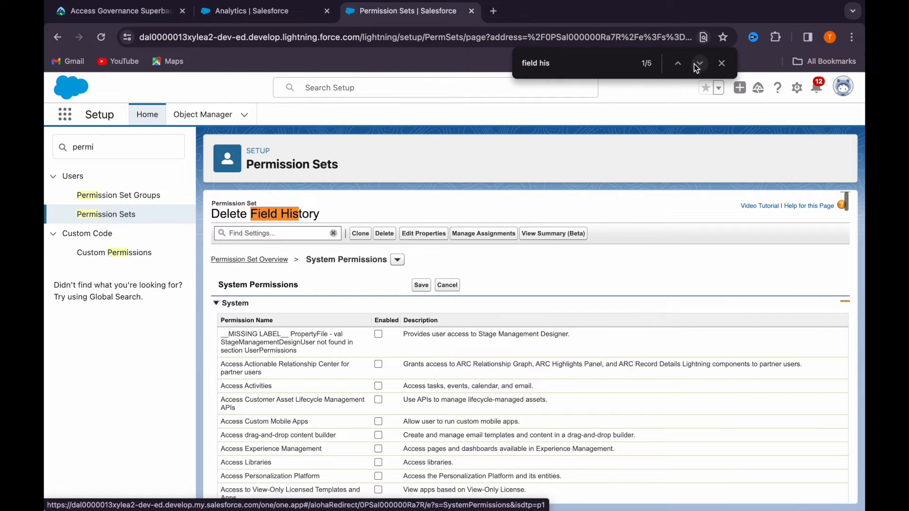
pyautogui.click(421, 286)
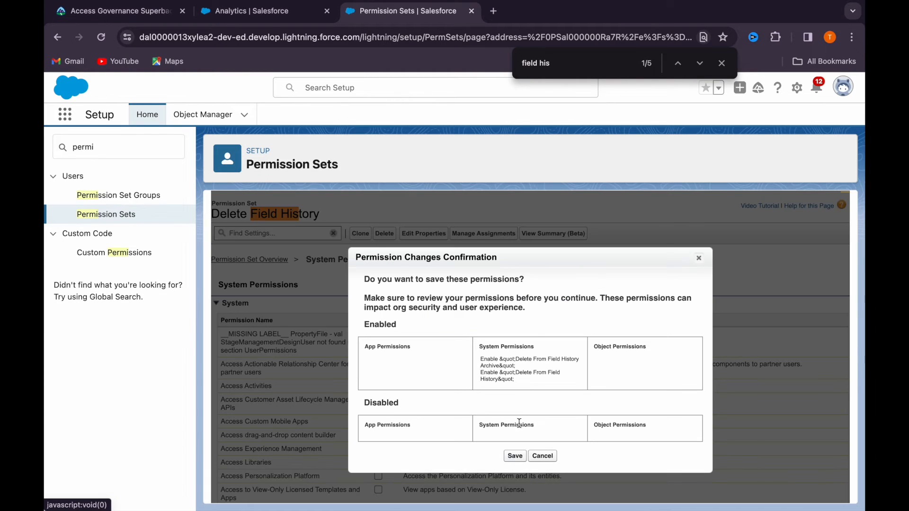
pyautogui.click(720, 63)
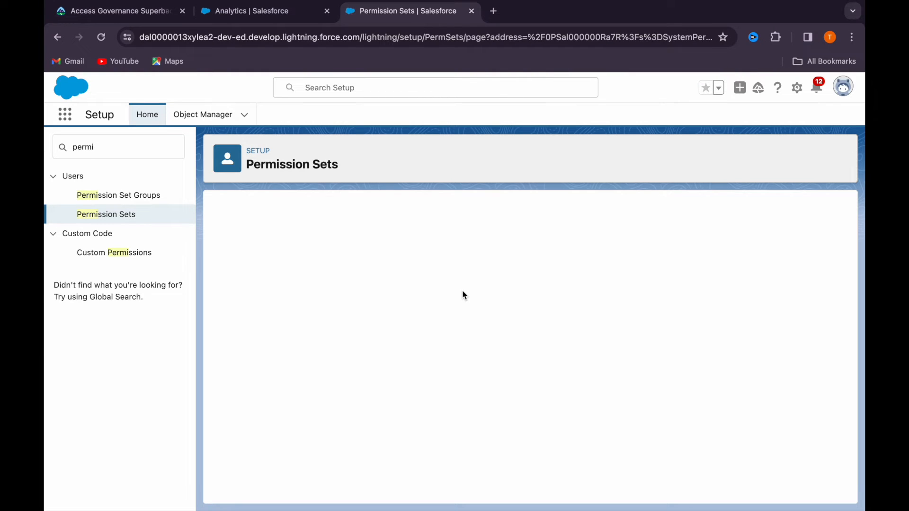
# Add an assignment to the Delete Field History permission set and select the System Administrator user with the SF Admin role.
pyautogui.click(476, 242)
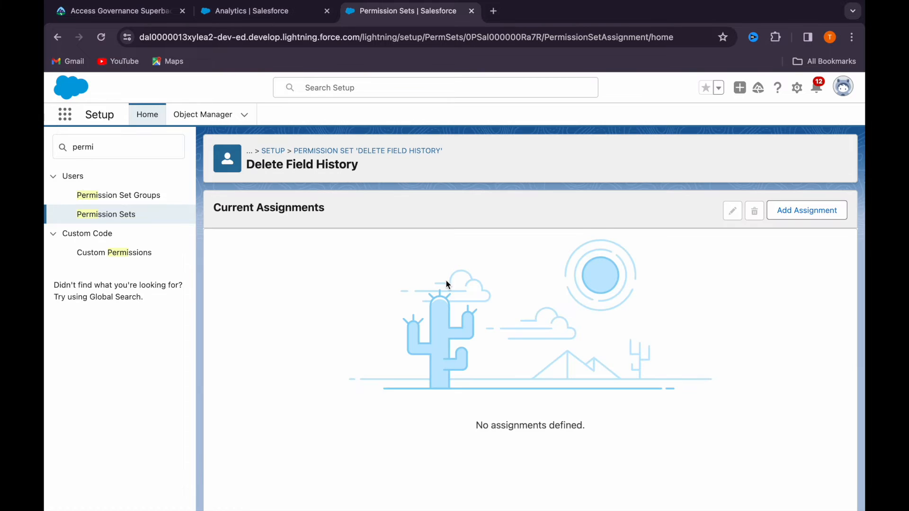
pyautogui.click(800, 212)
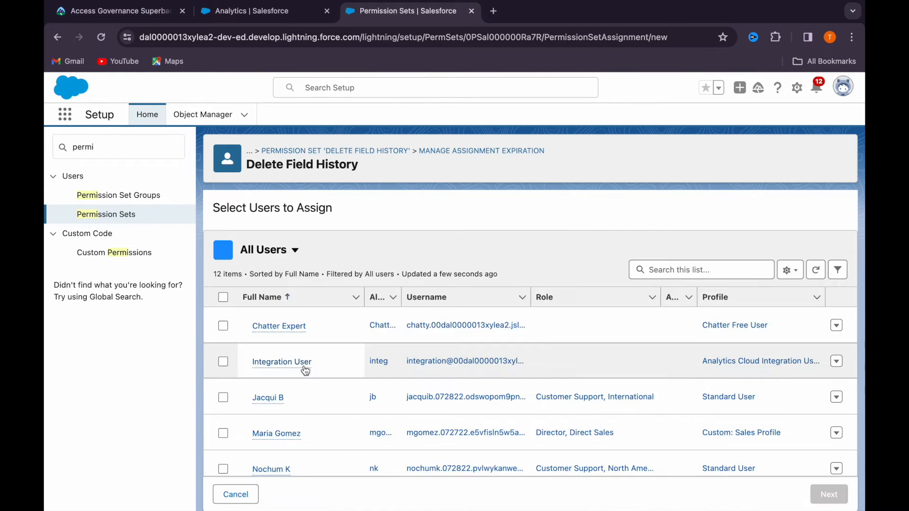
pyautogui.scroll(-4, 295, 413)
pyautogui.scroll(-5, 294, 411)
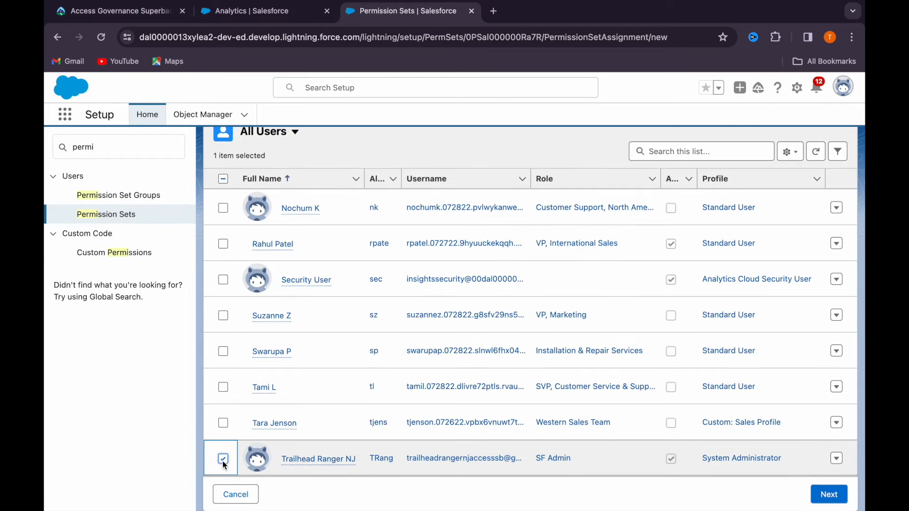
pyautogui.click(223, 457)
pyautogui.click(825, 495)
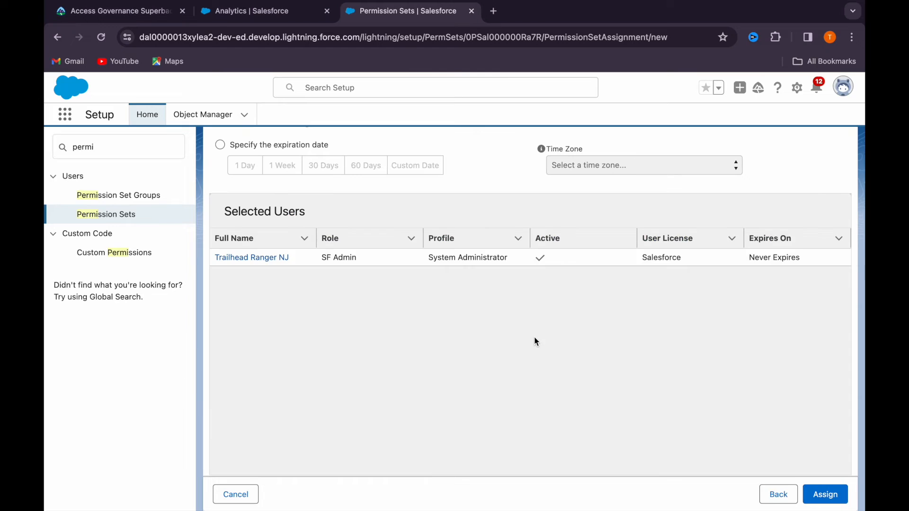
# Specify a 1 Day expiration for the selected administrator and assign the permission set.
pyautogui.scroll(2, 372, 282)
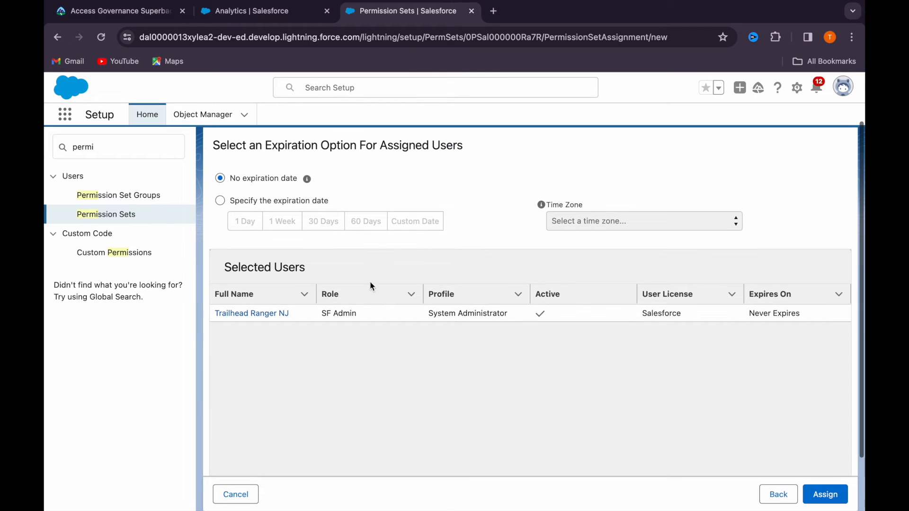
pyautogui.click(220, 201)
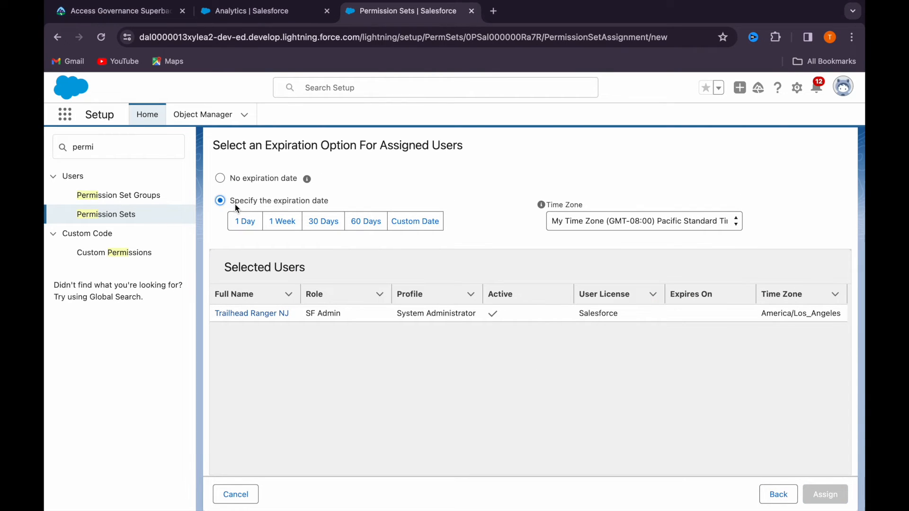
pyautogui.click(254, 225)
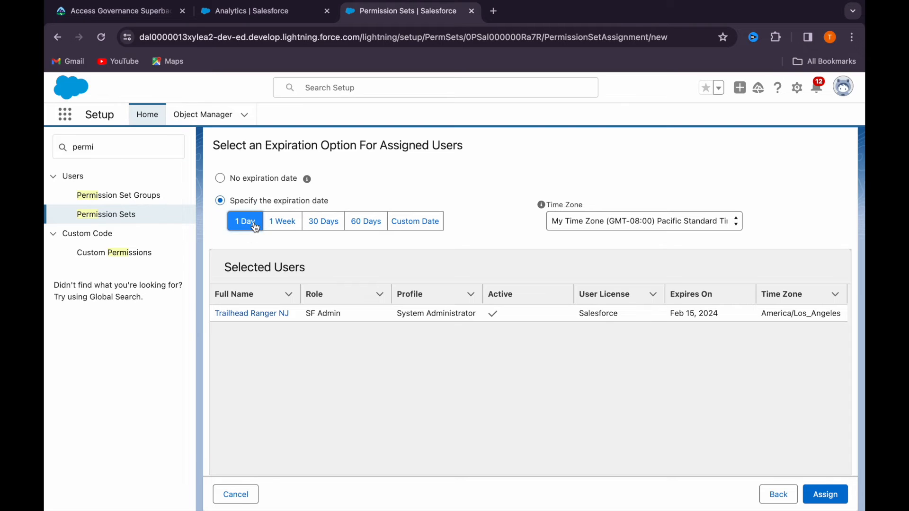
pyautogui.click(833, 495)
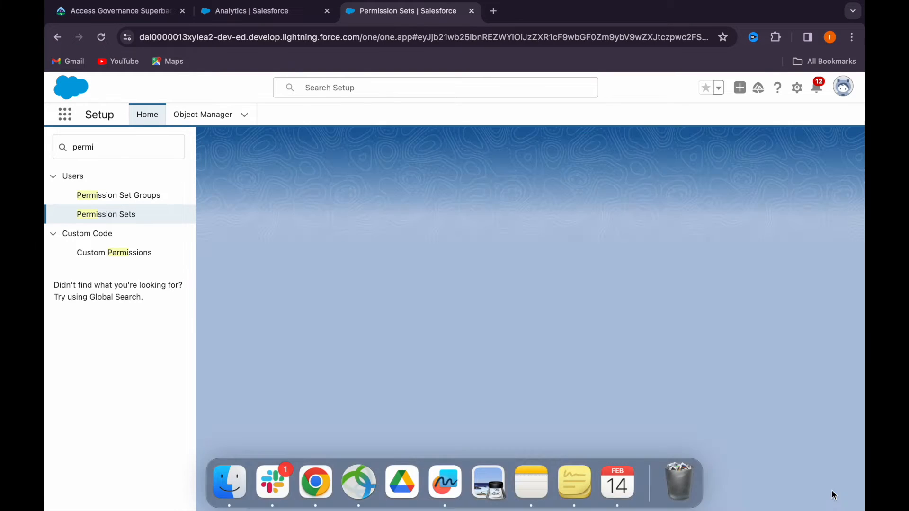
pyautogui.click(828, 500)
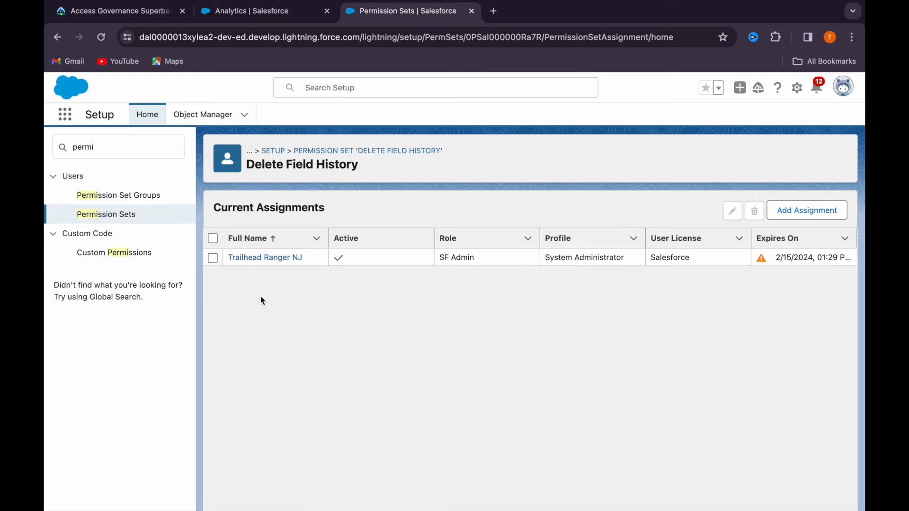
# Review the Trailhead instructions on using a data import tool and open the dataloader.io link.
pyautogui.click(135, 149)
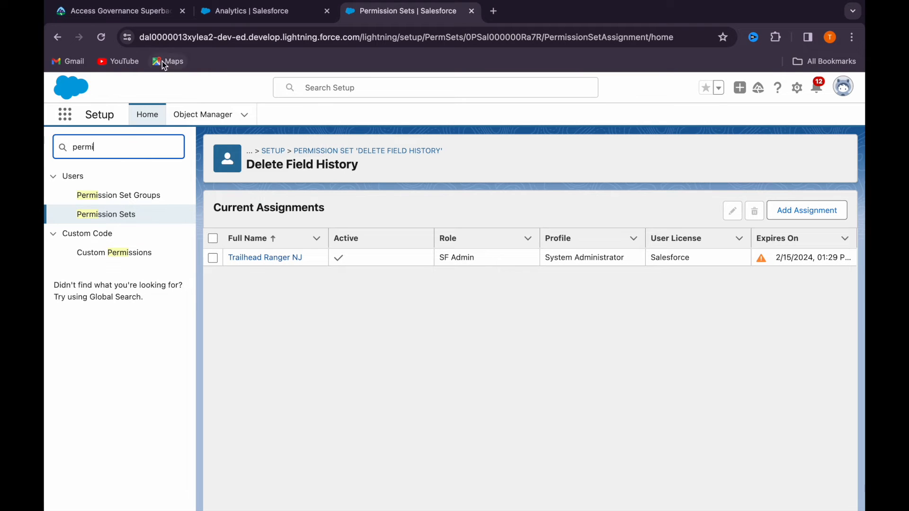
pyautogui.click(141, 19)
pyautogui.scroll(-1, 290, 354)
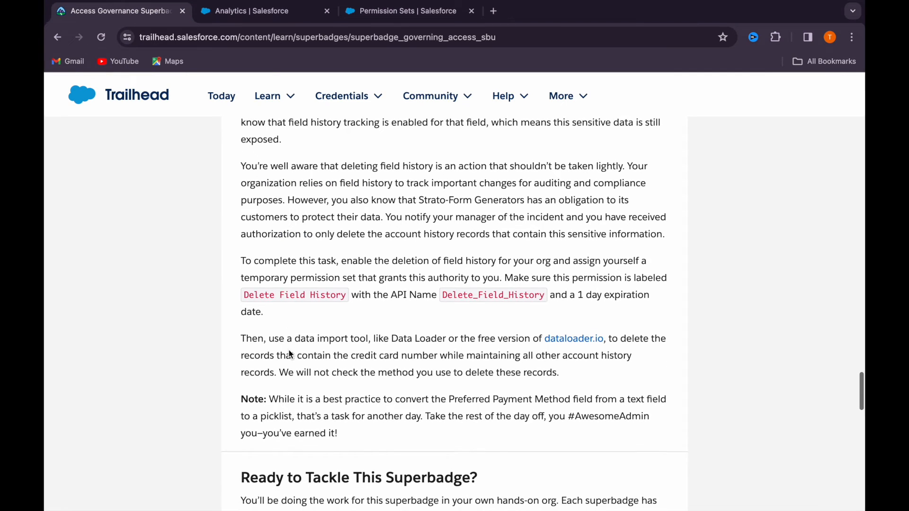
pyautogui.moveTo(287, 339); pyautogui.dragTo(382, 339)
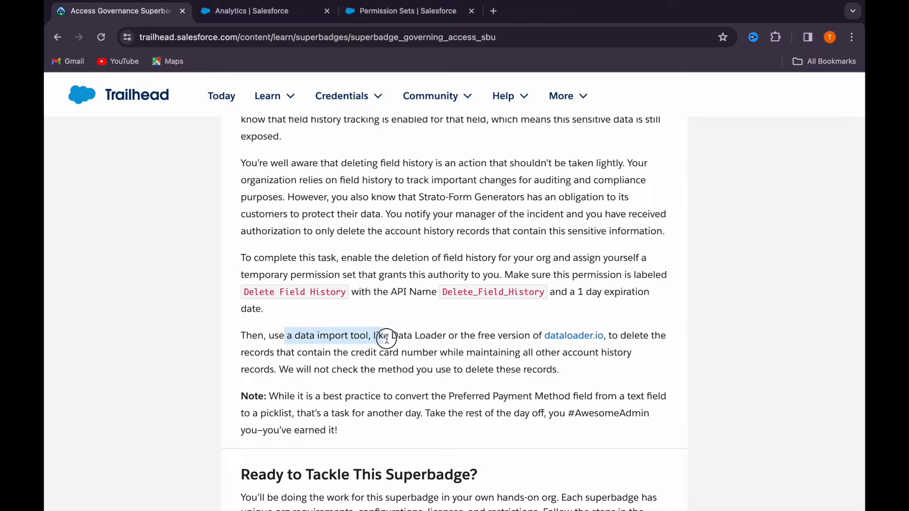
pyautogui.click(390, 345)
pyautogui.click(557, 339)
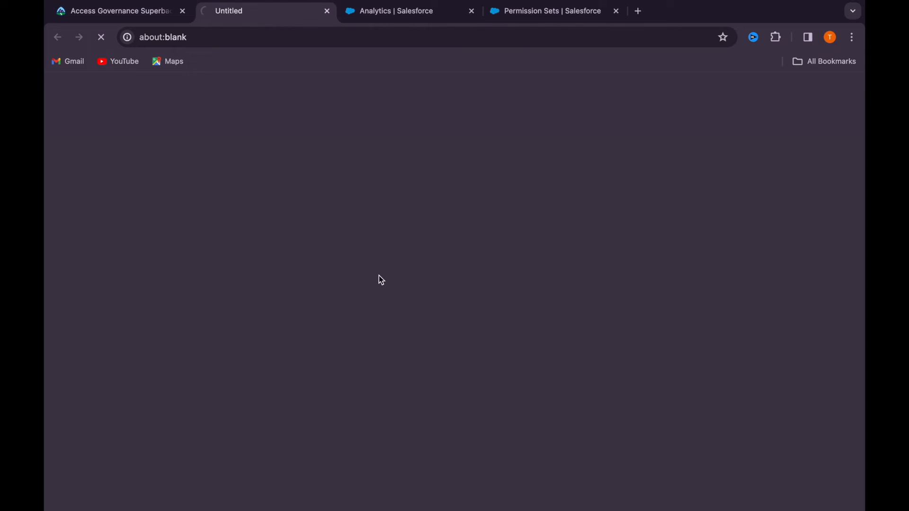
# Reread the record deletion instructions in Trailhead and open the Grand Hotels & Resorts Ltd account from the All Accounts list.
pyautogui.click(156, 11)
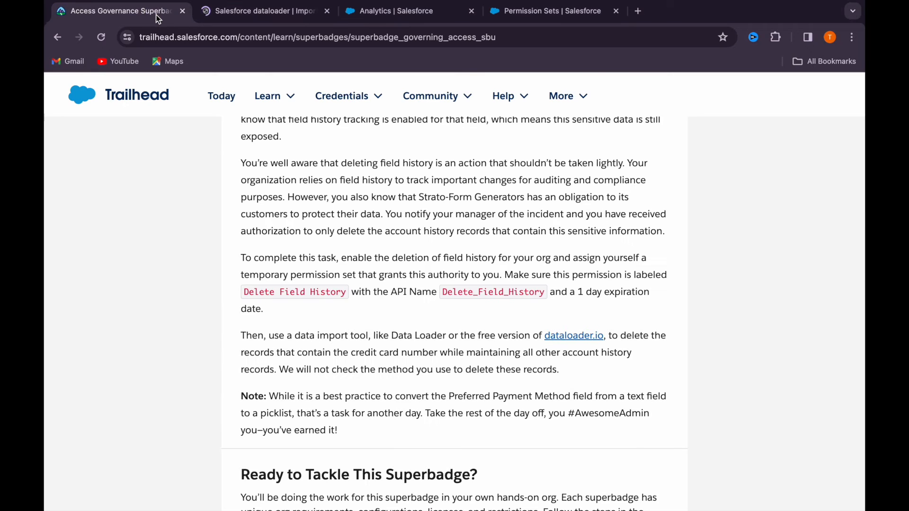
pyautogui.scroll(-1, 308, 315)
pyautogui.moveTo(322, 331); pyautogui.dragTo(379, 332)
pyautogui.click(392, 342)
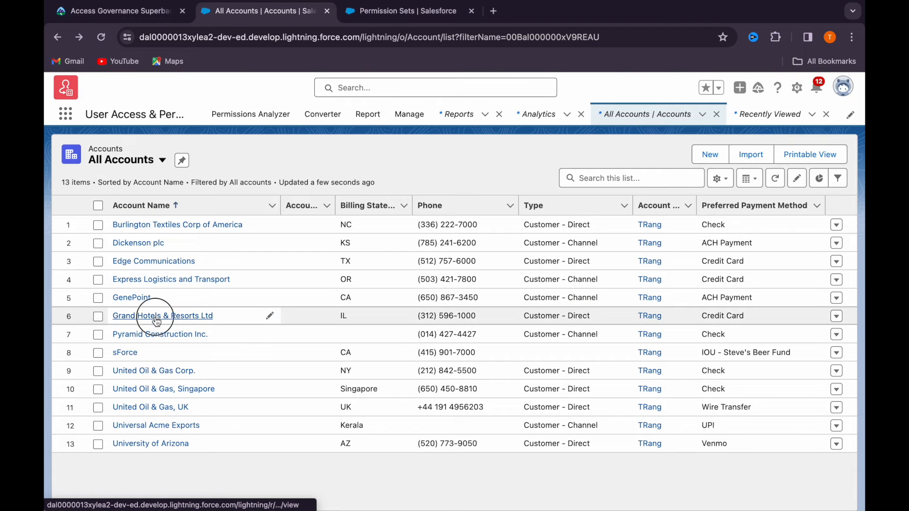
pyautogui.click(152, 317)
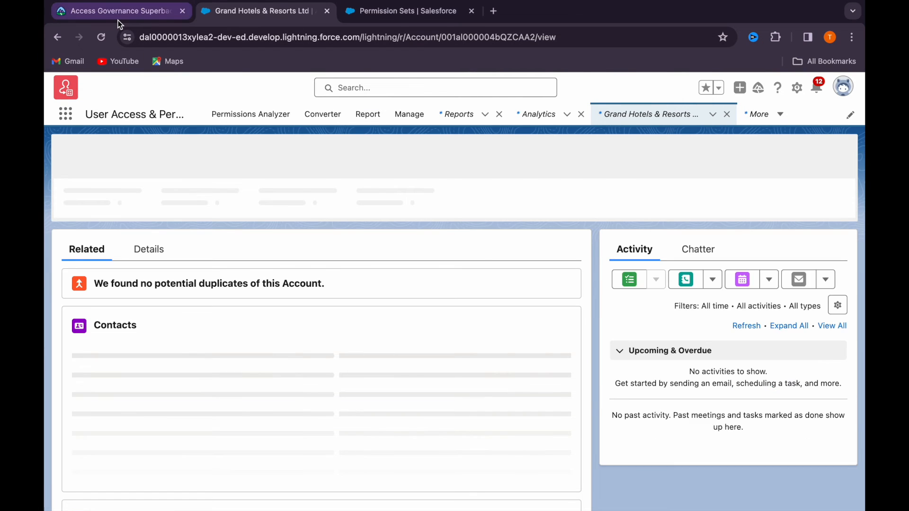
# Open dataloader.io from the Trailhead instructions and log in with Salesforce using the Production environment, agreeing to the terms and conditions.
pyautogui.click(118, 18)
pyautogui.click(559, 314)
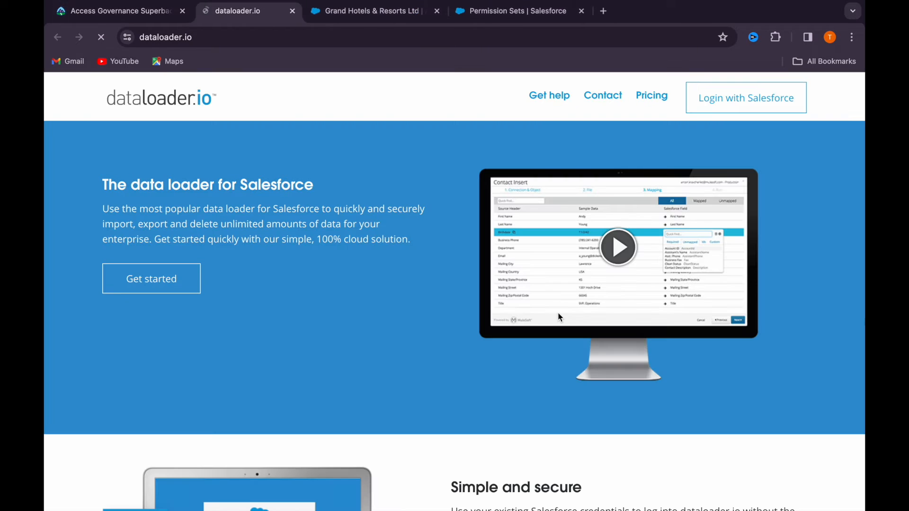
pyautogui.click(753, 105)
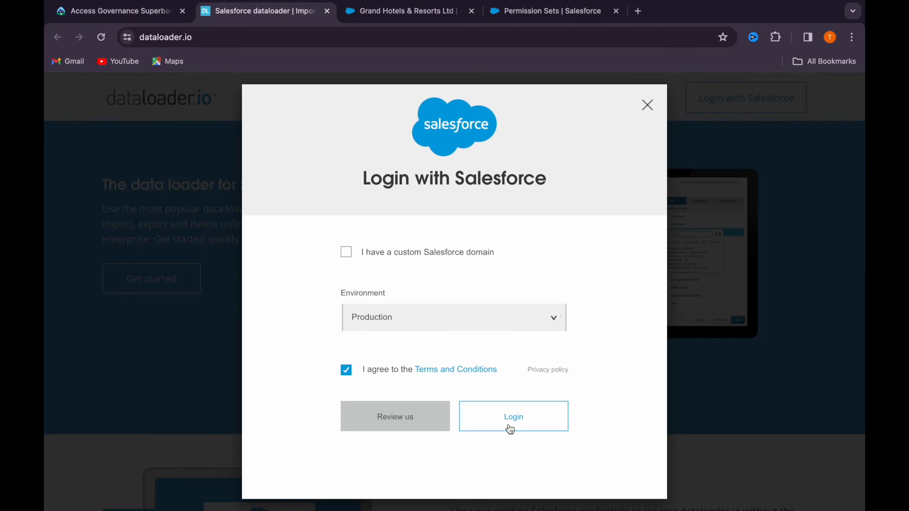
pyautogui.click(504, 416)
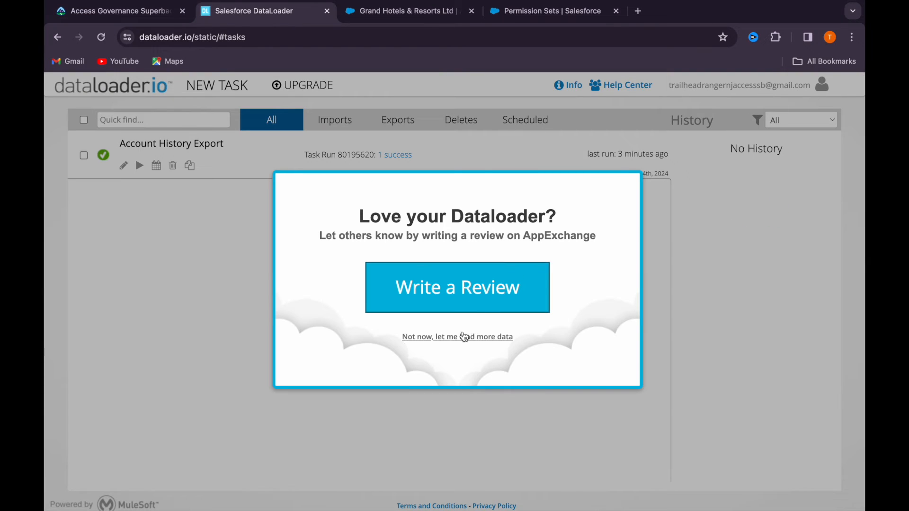
# Dismiss the review request and permanently delete the existing Account History Export task.
pyautogui.click(464, 337)
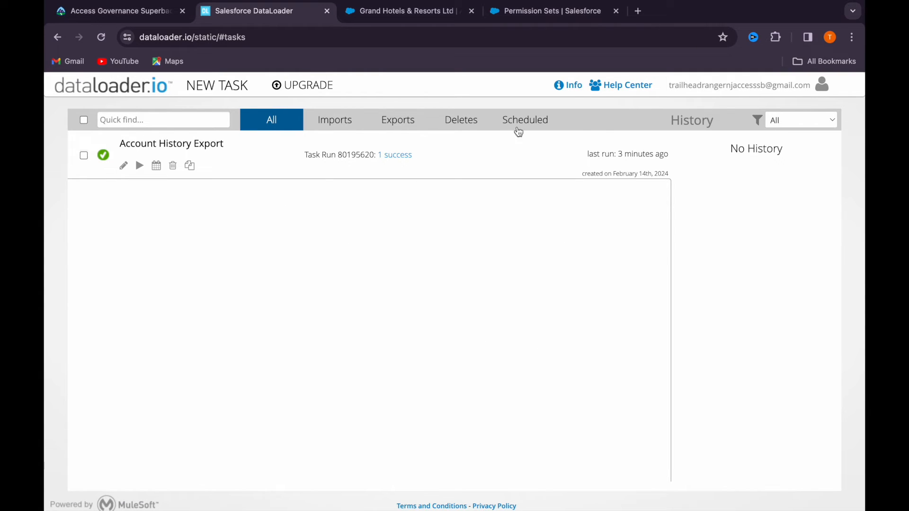
pyautogui.click(173, 167)
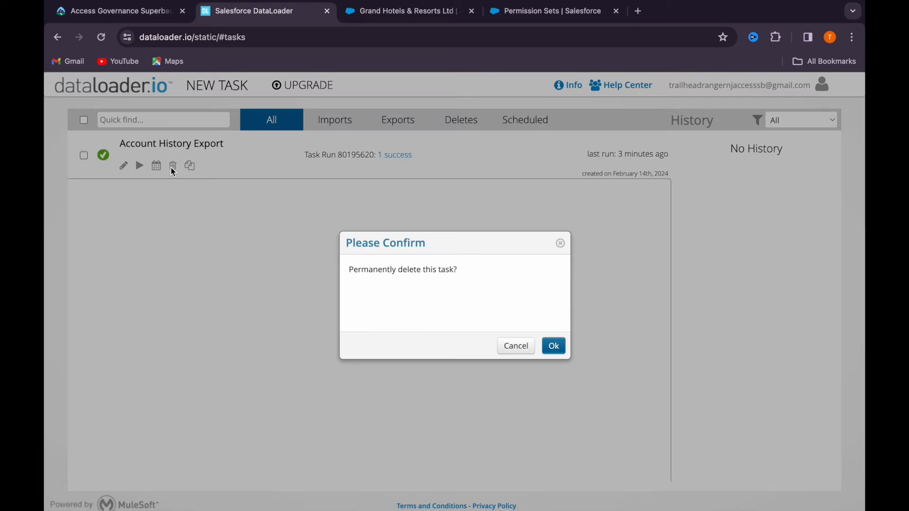
pyautogui.click(555, 347)
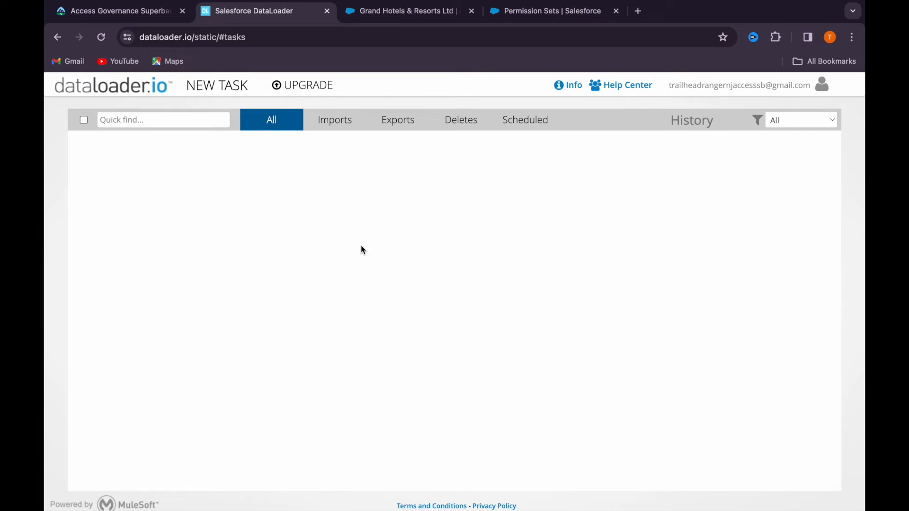
# Start a new export task for the Account History object and continue to its field selection.
pyautogui.click(215, 92)
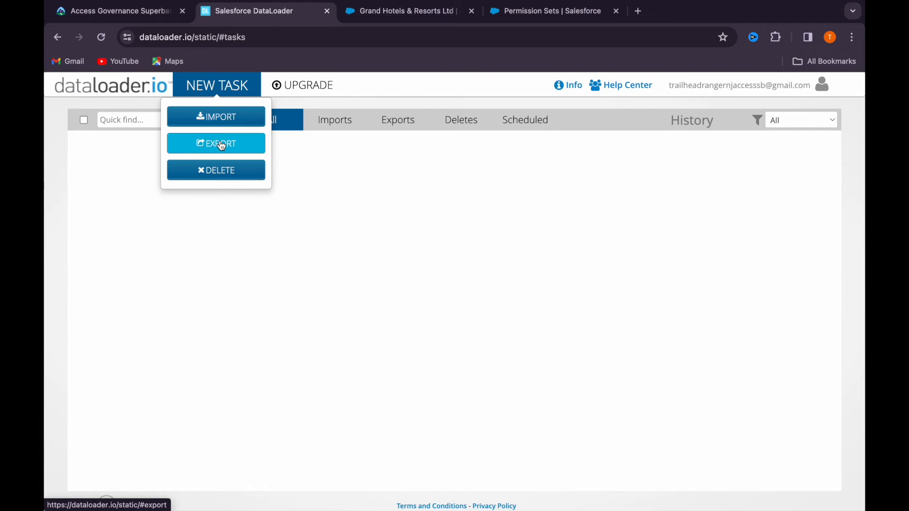
pyautogui.click(217, 143)
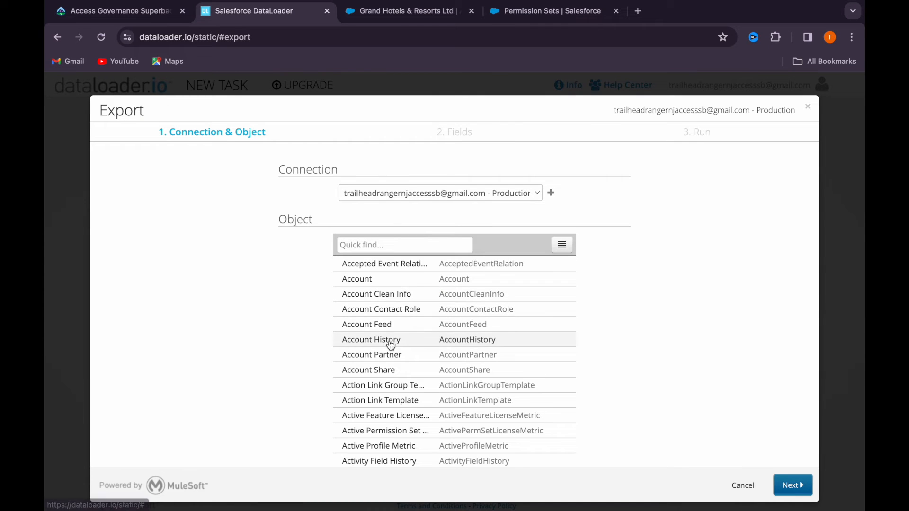
pyautogui.click(391, 342)
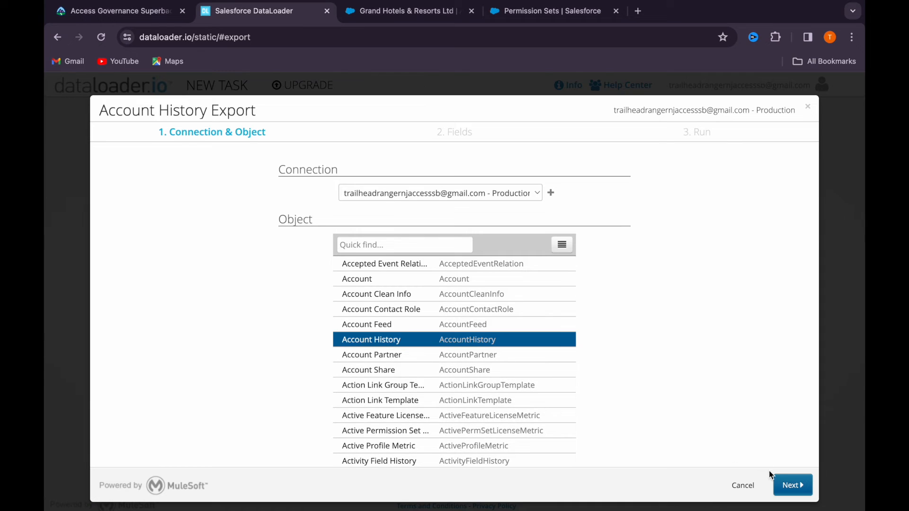
pyautogui.click(790, 487)
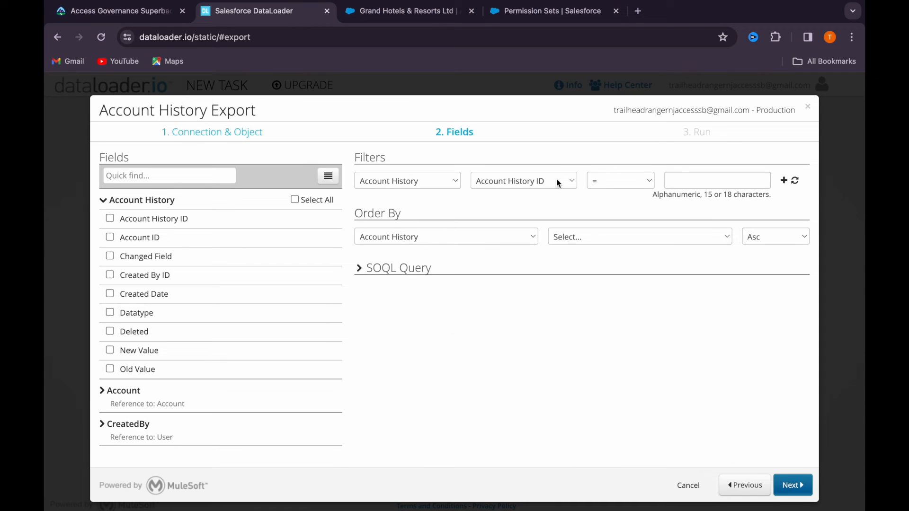
# Filter the export to records whose Account ID equals the record ID copied from the Grand Hotels & Resorts Ltd account's URL.
pyautogui.click(482, 185)
pyautogui.click(501, 191)
pyautogui.click(391, 14)
pyautogui.doubleClick(472, 37)
pyautogui.hotkey('ctrl', 'c')
pyautogui.click(285, 11)
pyautogui.click(693, 177)
pyautogui.hotkey('ctrl', 'v')
pyautogui.click(616, 321)
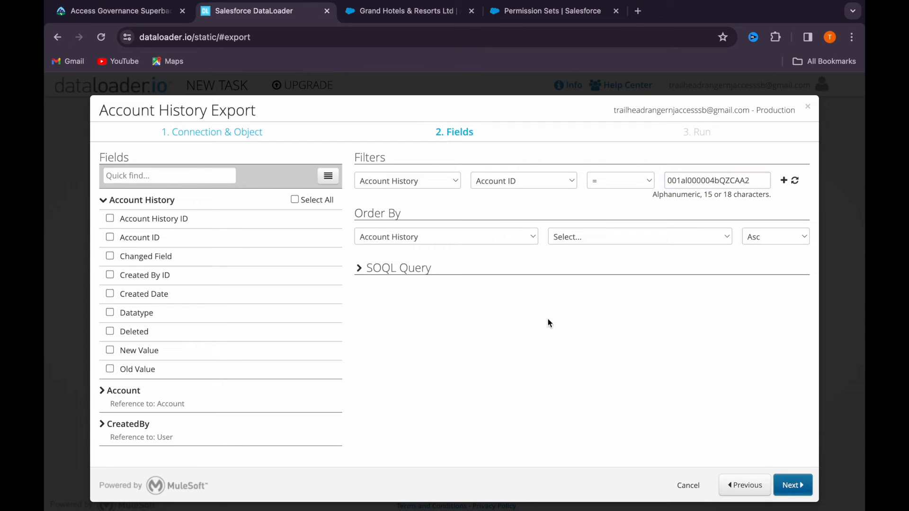
# Run the export with the Account History ID, New Value and Old Value fields, and download the resulting CSV.
pyautogui.click(785, 181)
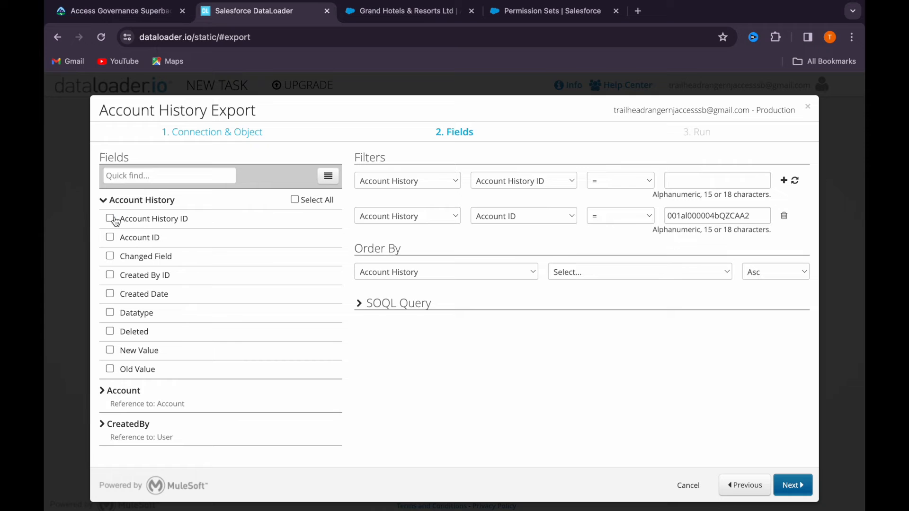
pyautogui.click(110, 351)
pyautogui.click(110, 370)
pyautogui.click(805, 493)
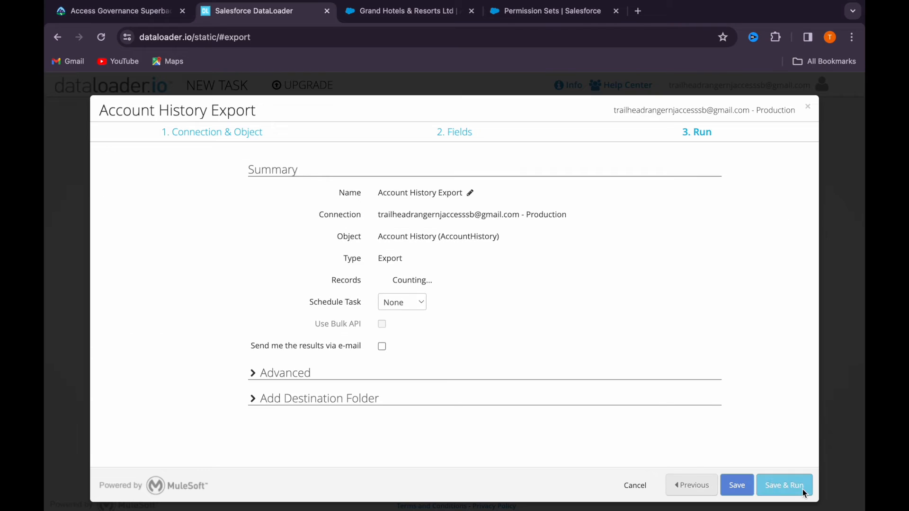
pyautogui.click(786, 485)
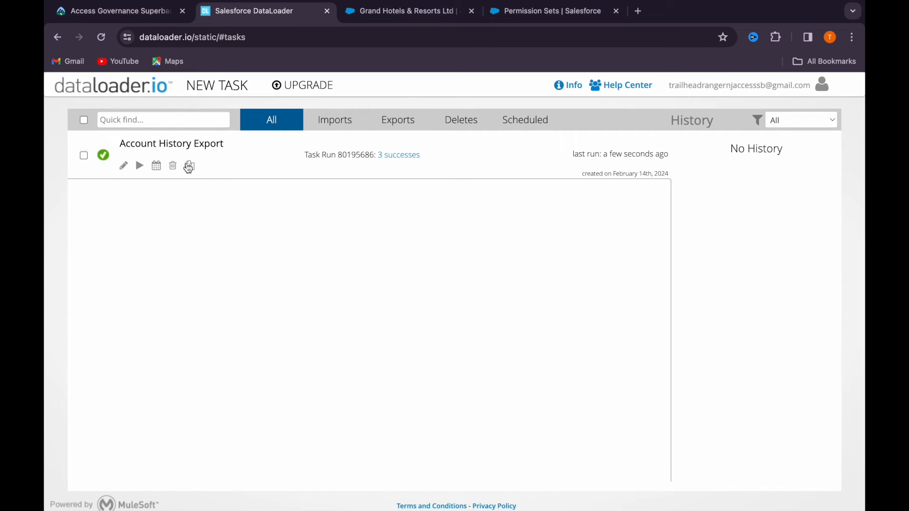
pyautogui.click(178, 144)
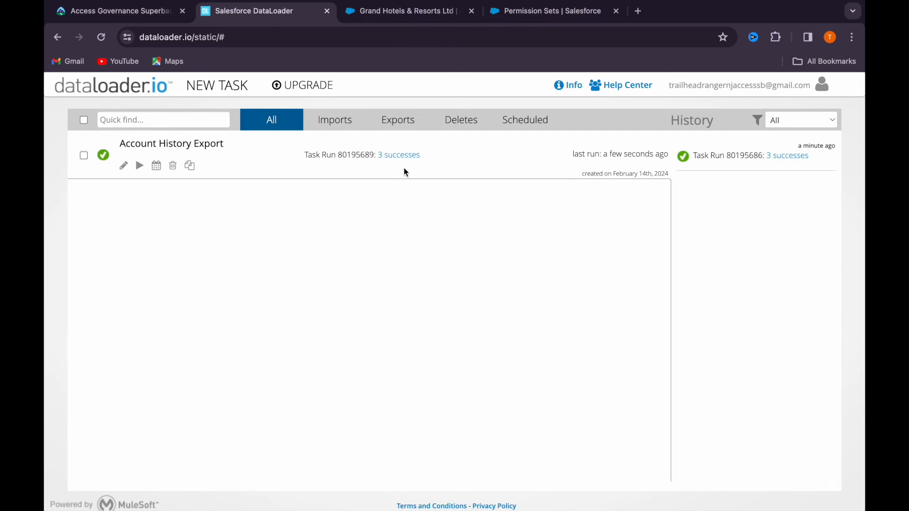
pyautogui.click(400, 163)
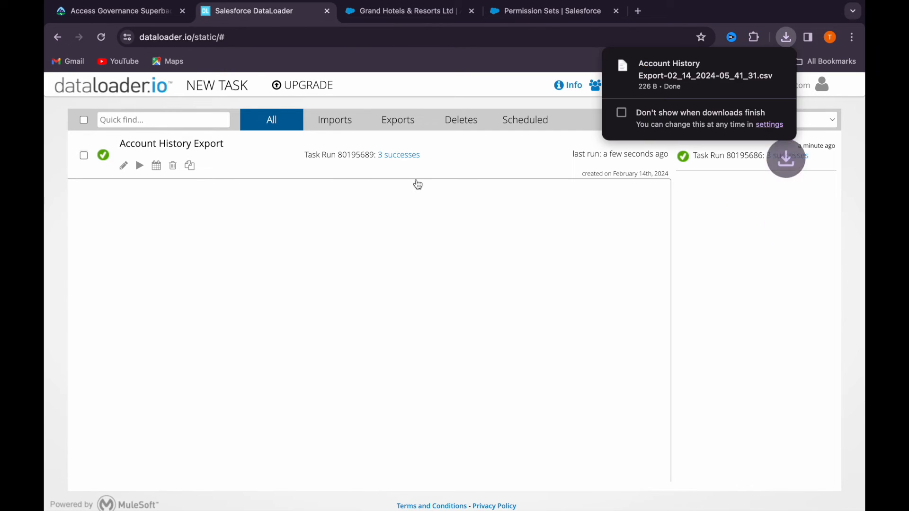
# Open the downloaded Account History Export CSV in Visual Studio Code and remove its last data row.
pyautogui.moveTo(761, 67)
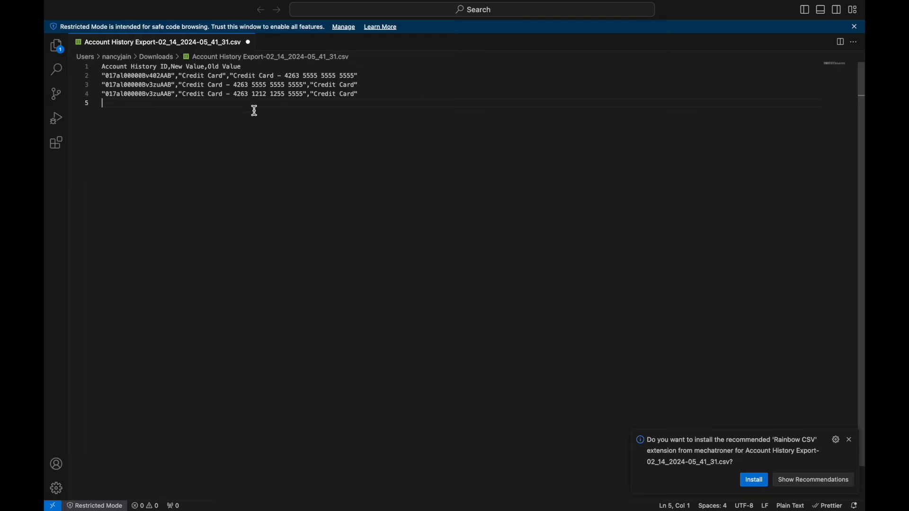
pyautogui.moveTo(361, 78); pyautogui.dragTo(361, 93)
pyautogui.click(371, 98)
pyautogui.click(379, 96)
pyautogui.moveTo(379, 95); pyautogui.dragTo(374, 85)
pyautogui.press('BackSpace')
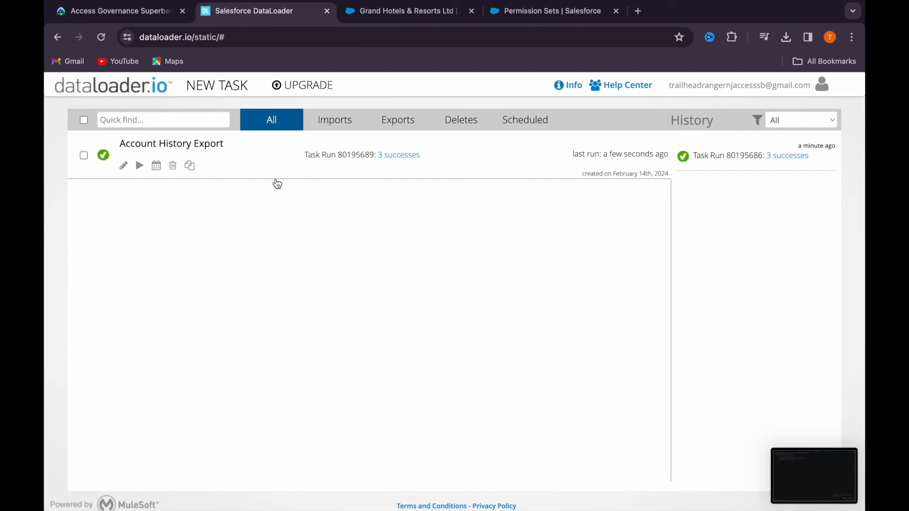
# Start a new delete task in dataloader.io for the Account History object and continue to its file selection, closing the floating screenshot preview.
pyautogui.click(226, 95)
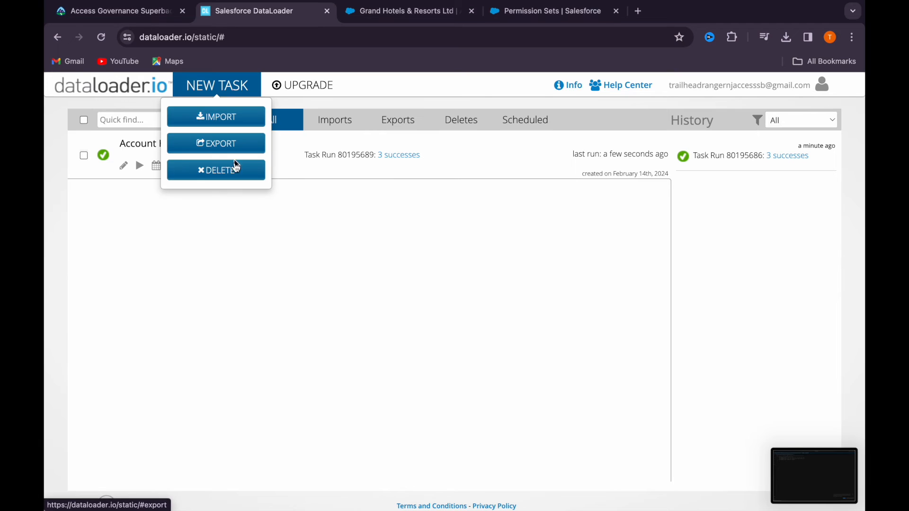
pyautogui.click(228, 174)
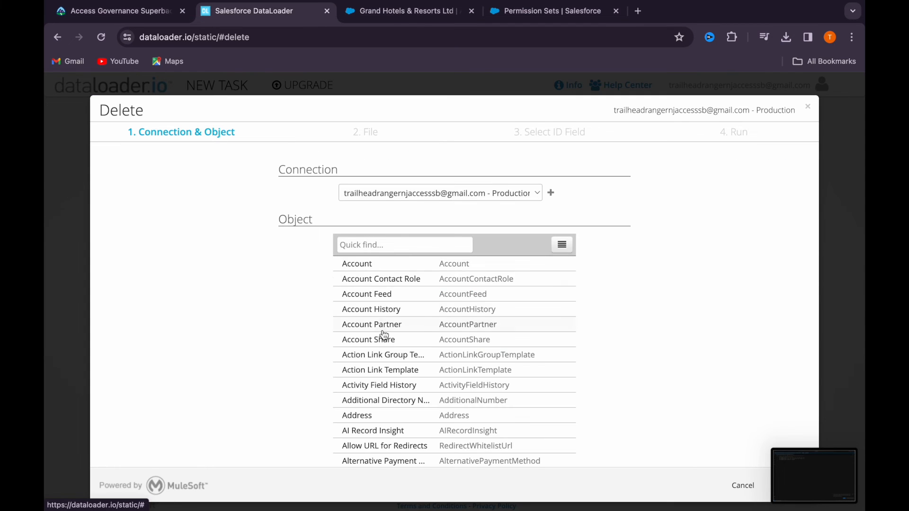
pyautogui.click(383, 316)
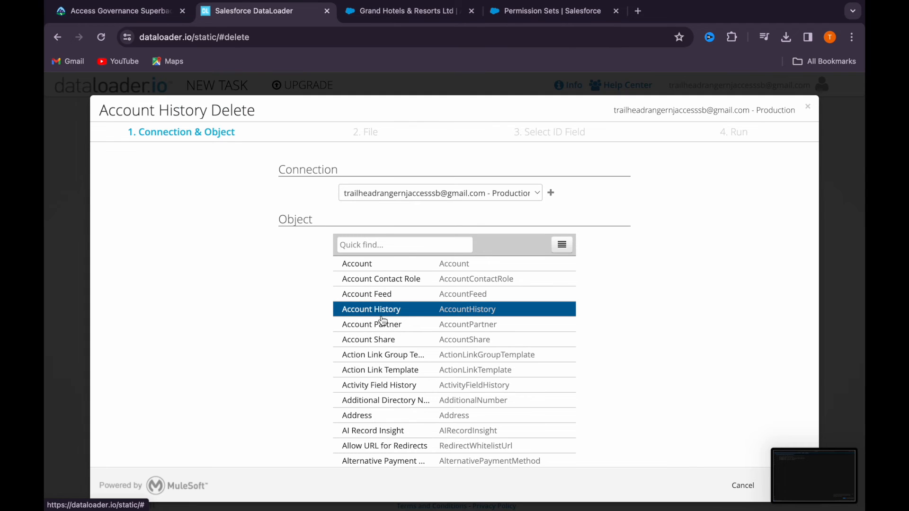
pyautogui.scroll(-1, 650, 414)
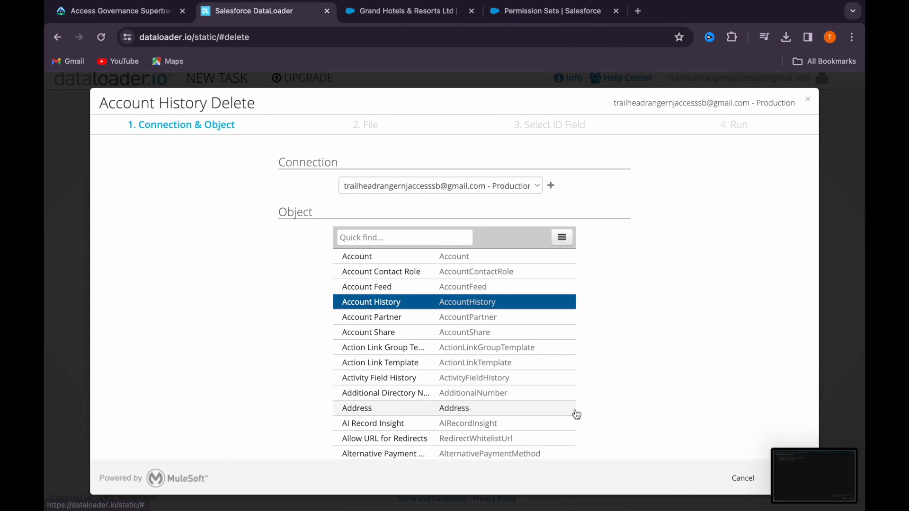
pyautogui.scroll(-15, 575, 408)
pyautogui.scroll(-3, 645, 398)
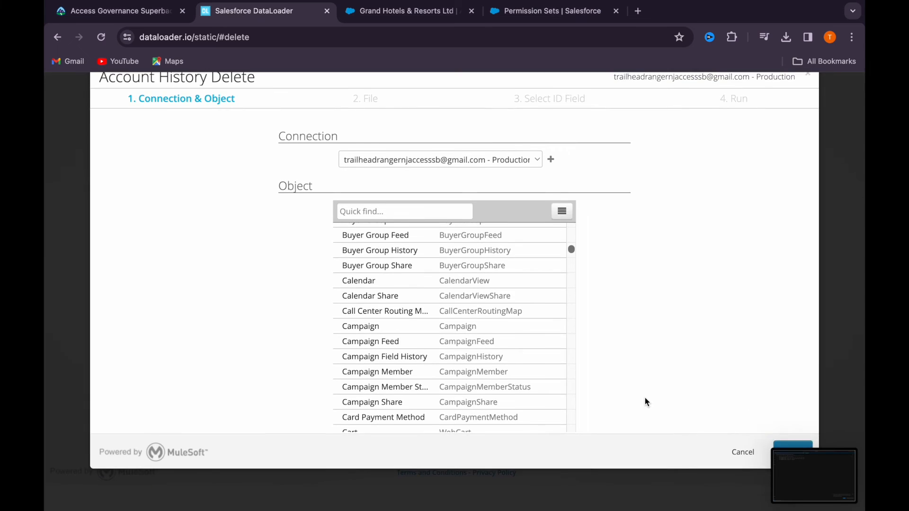
pyautogui.rightClick(796, 466)
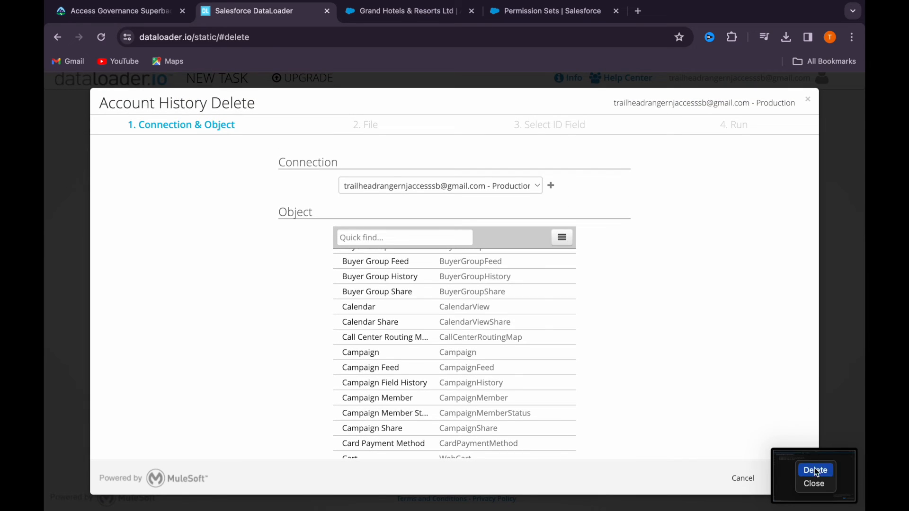
pyautogui.click(815, 484)
pyautogui.click(810, 479)
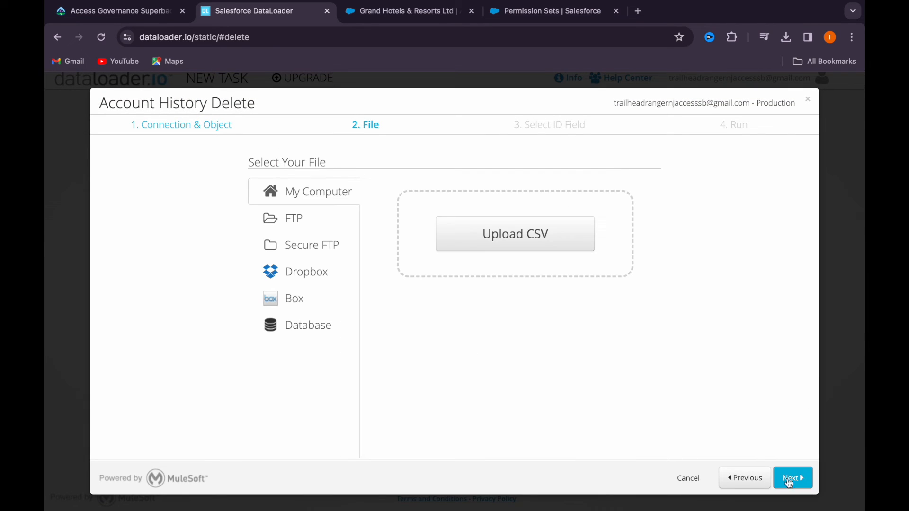
# Upload the edited CSV, keep Account History ID as the ID field, and save and run the deletion with the Batch API.
pyautogui.click(499, 232)
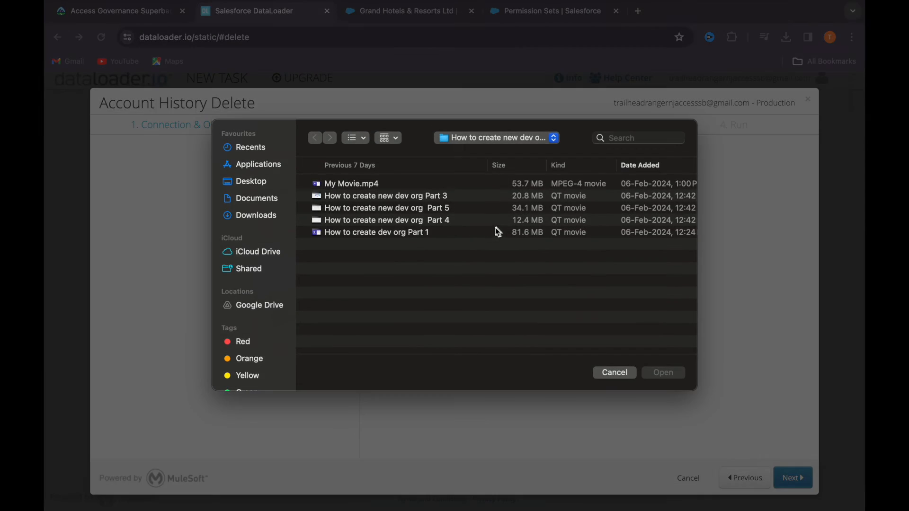
pyautogui.click(661, 373)
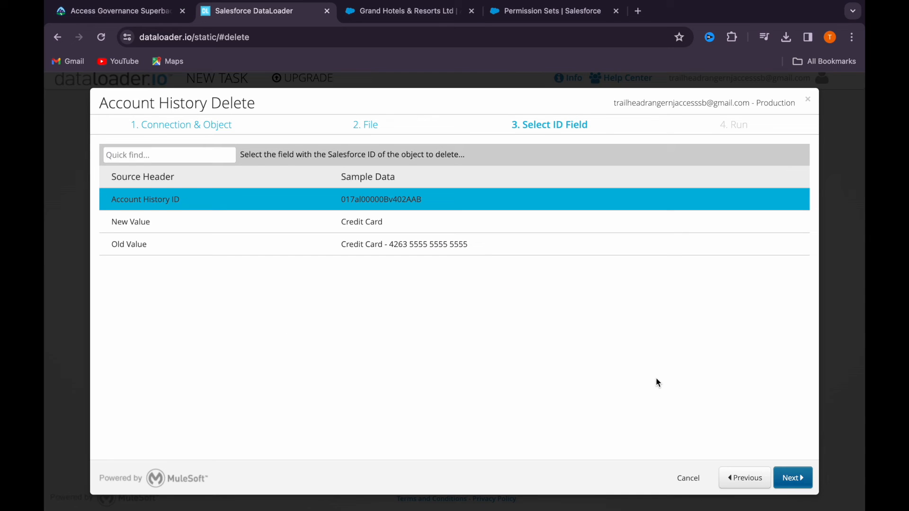
pyautogui.click(800, 479)
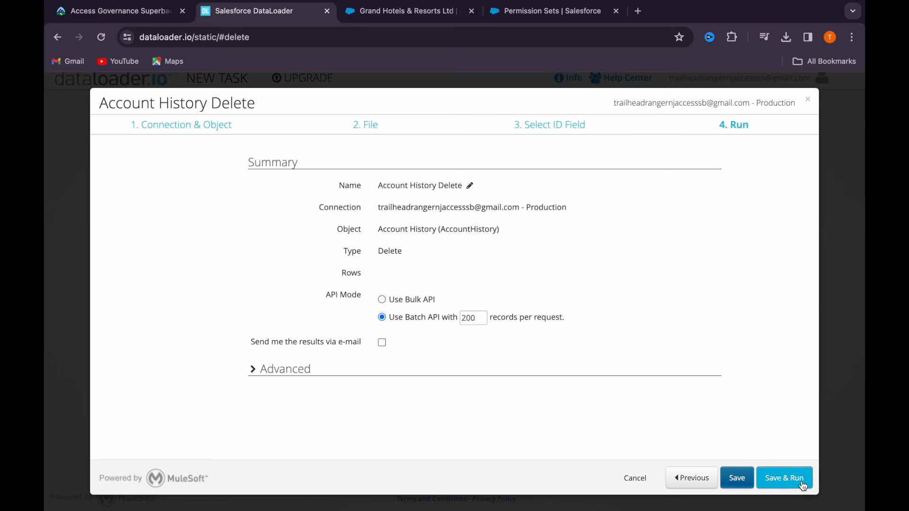
pyautogui.click(802, 483)
pyautogui.click(799, 478)
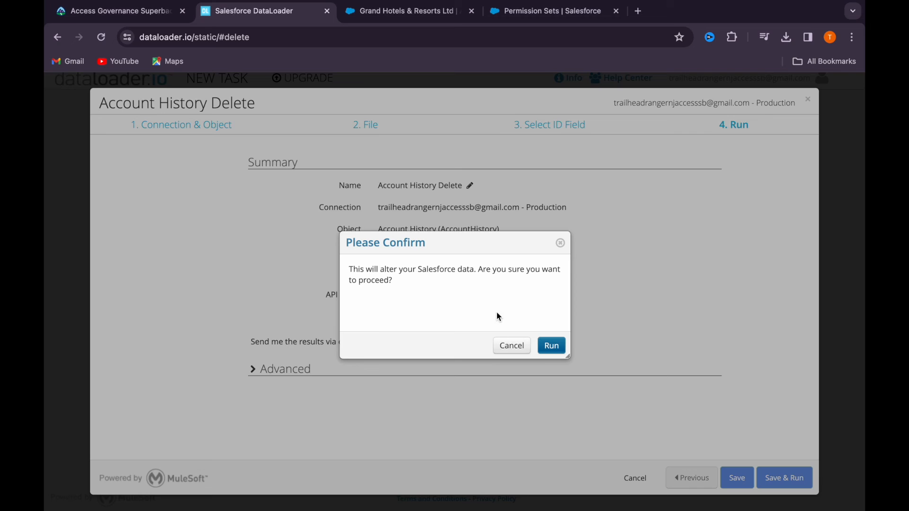
pyautogui.click(552, 346)
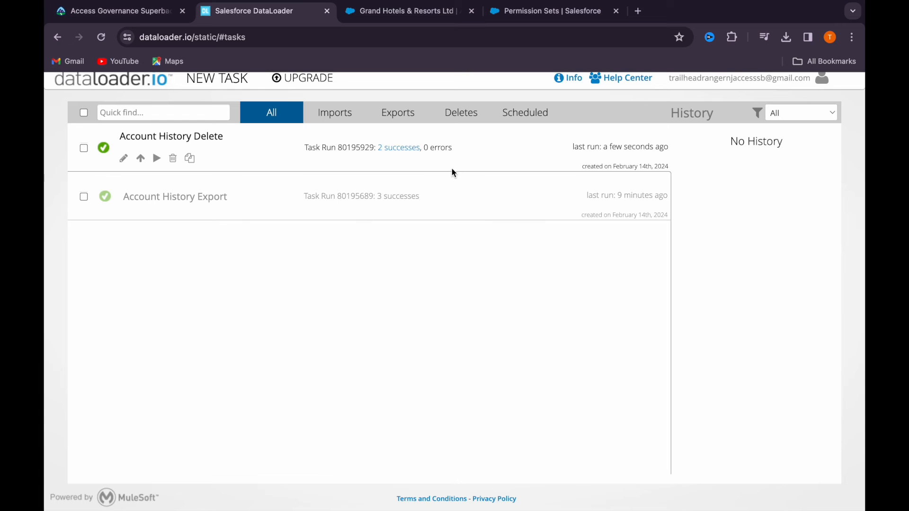
# Reload the Grand Hotels & Resorts Ltd account in Salesforce and inspect its Account History related list.
pyautogui.click(367, 12)
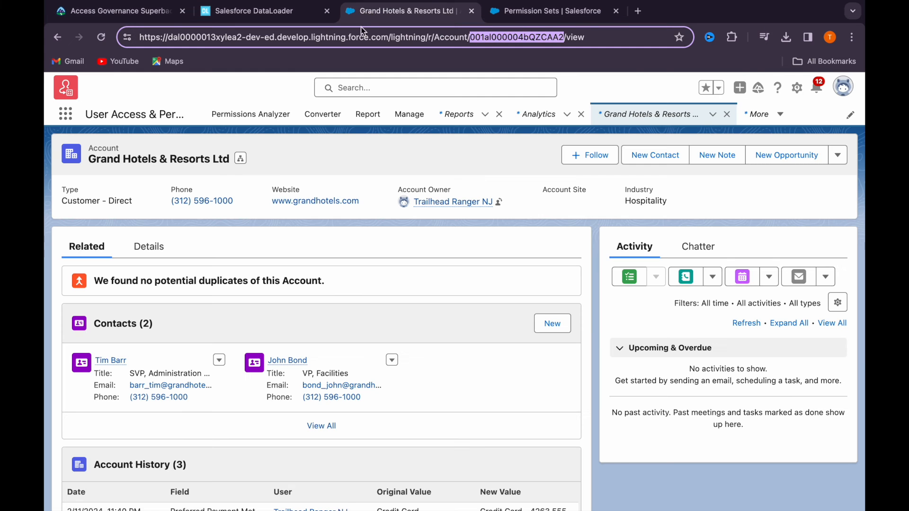
pyautogui.click(108, 37)
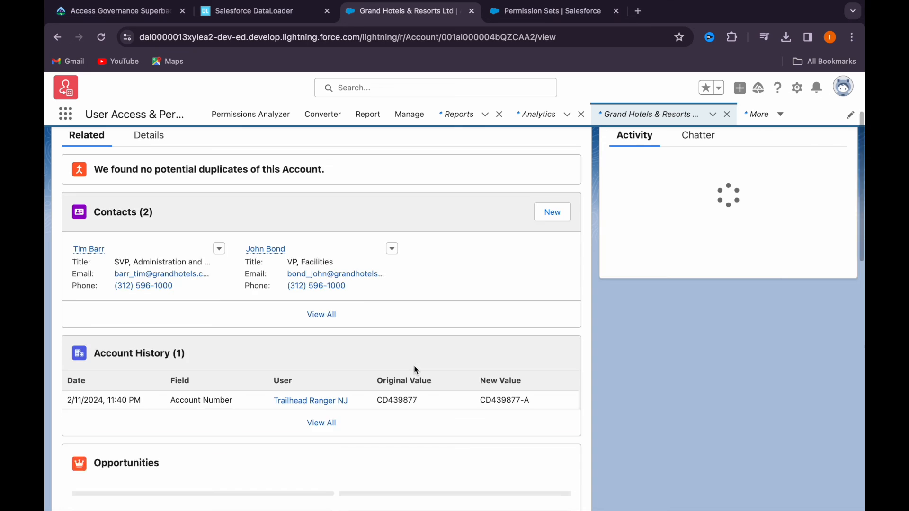
pyautogui.scroll(-2, 414, 366)
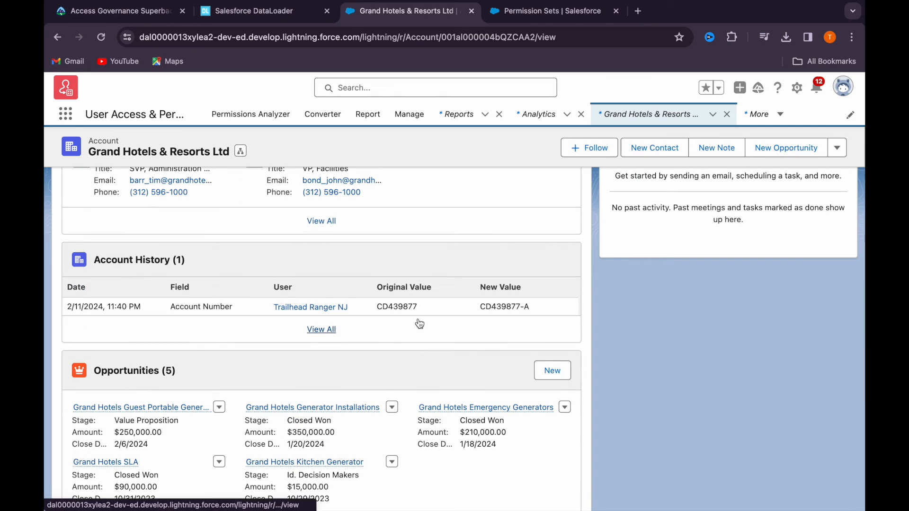
pyautogui.scroll(1, 477, 319)
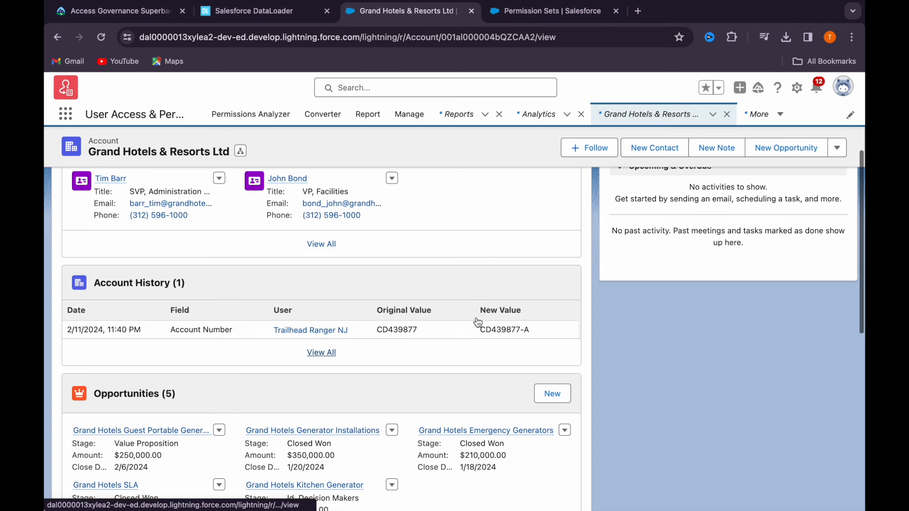
pyautogui.scroll(1, 420, 340)
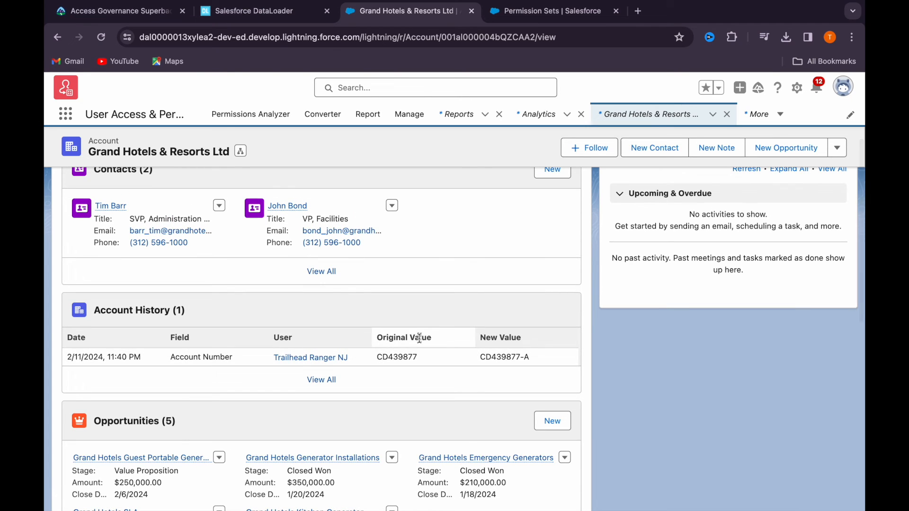
# Return to the Trailhead superbadge page and submit the Monitor Data Changes challenge for checking.
pyautogui.click(126, 19)
pyautogui.scroll(-10, 401, 345)
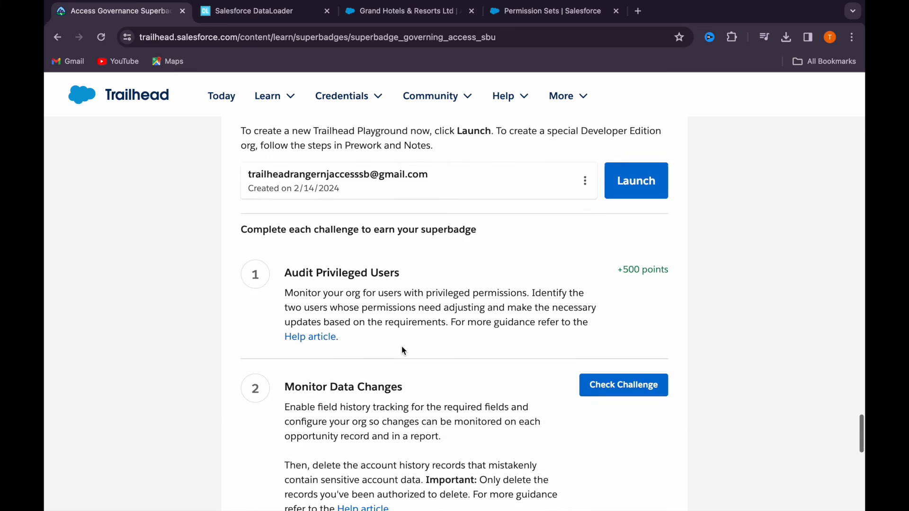
pyautogui.click(616, 320)
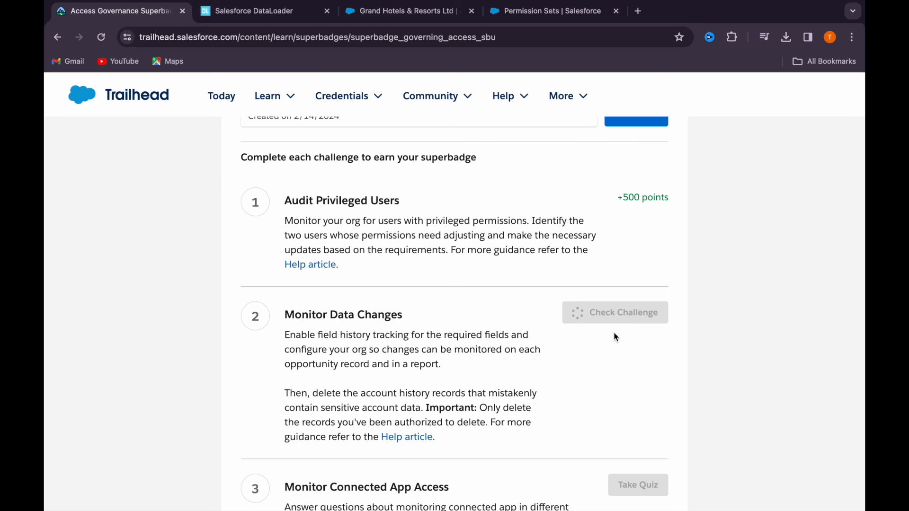
pyautogui.scroll(-1, 616, 337)
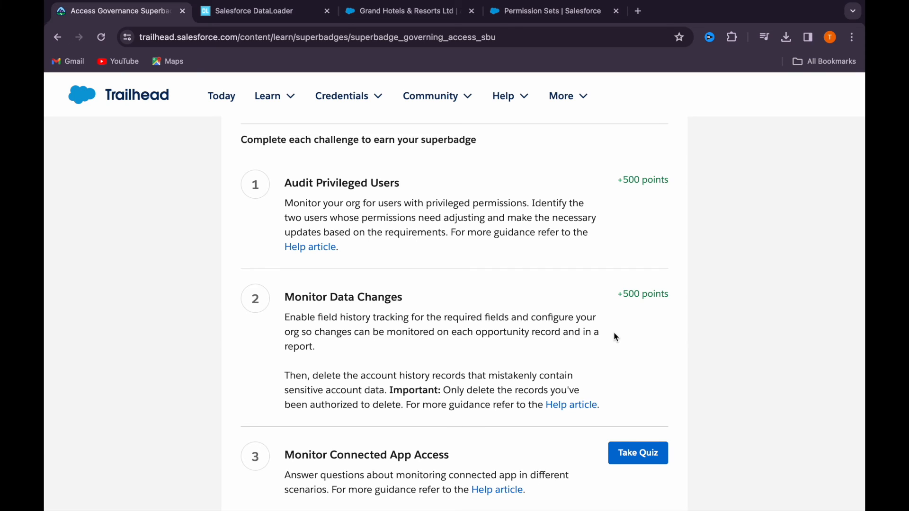
# Open the Monitor Connected App Access quiz and answer question 1 with "High assurance session required" in the app's session policies.
pyautogui.scroll(-2, 611, 322)
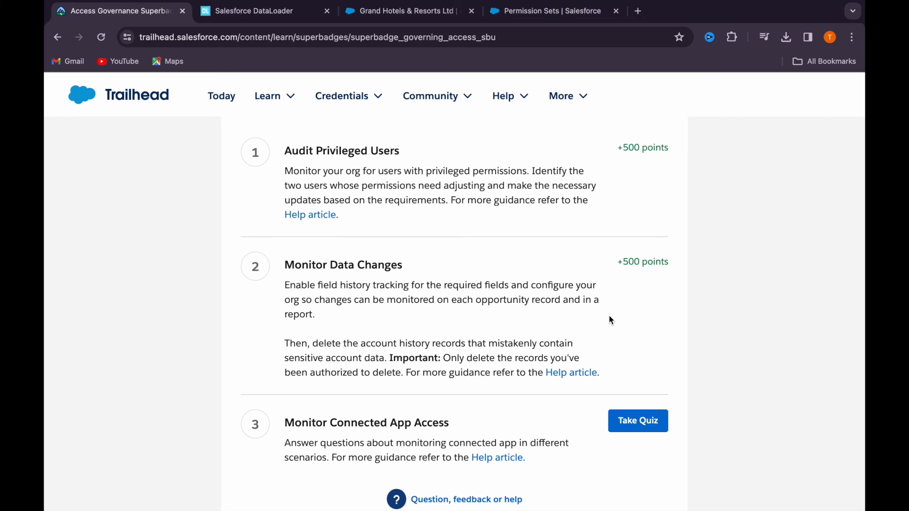
pyautogui.scroll(-2, 611, 321)
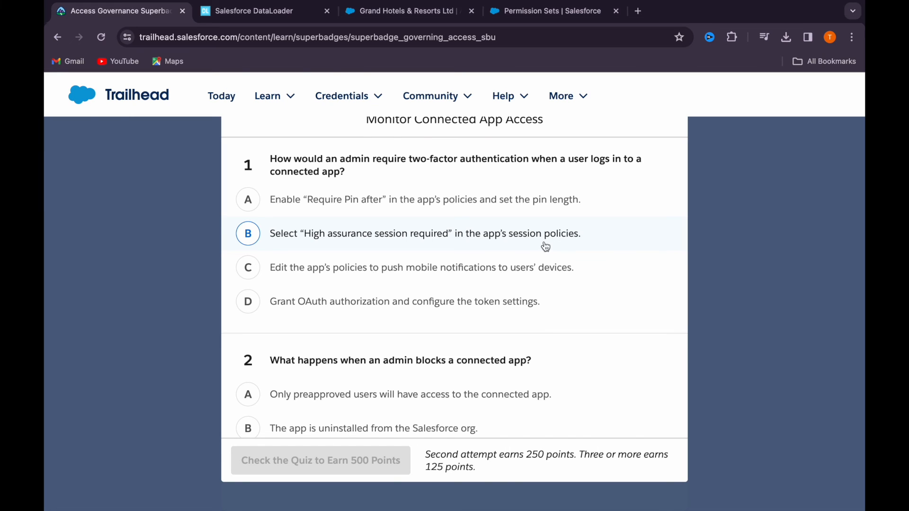
pyautogui.click(400, 243)
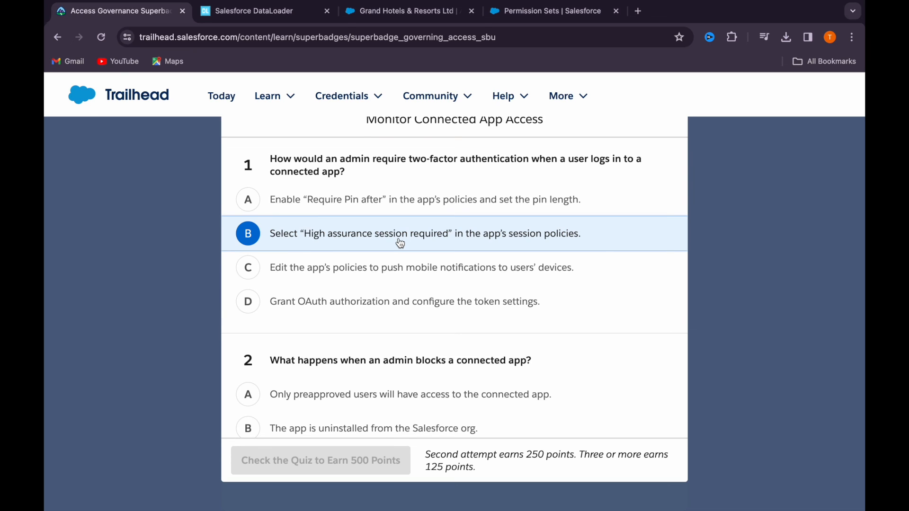
# Answer question 2 with D (current sessions ended, future ones prevented) and question 3 with B (OAuth policies removed but users can still access the app).
pyautogui.scroll(-4, 400, 243)
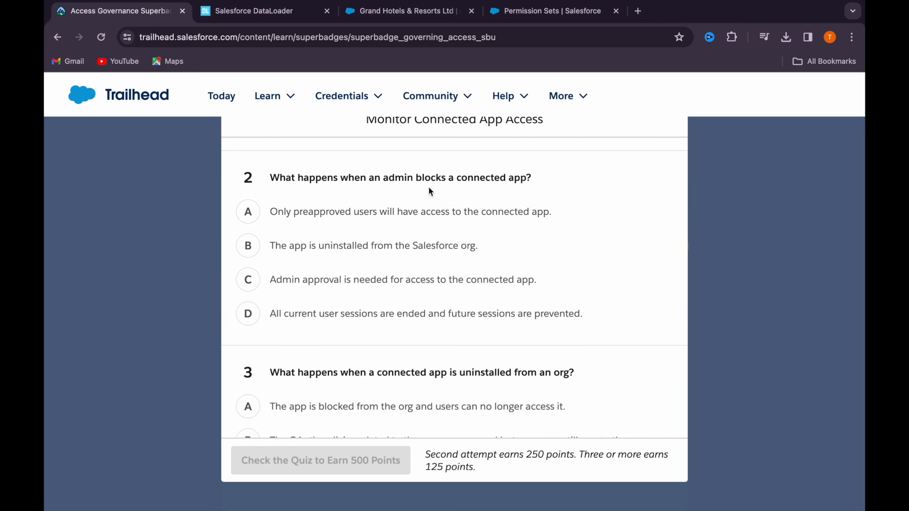
pyautogui.scroll(-1, 342, 327)
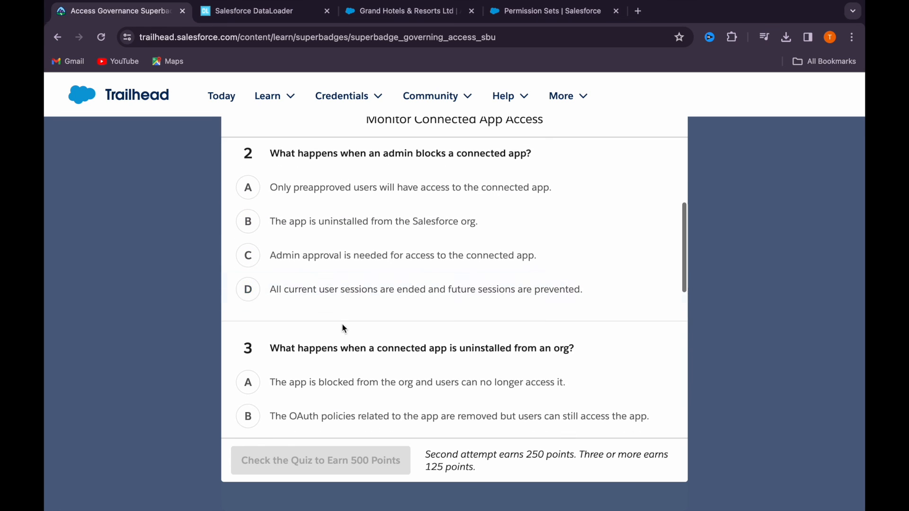
pyautogui.click(395, 301)
pyautogui.scroll(-4, 395, 302)
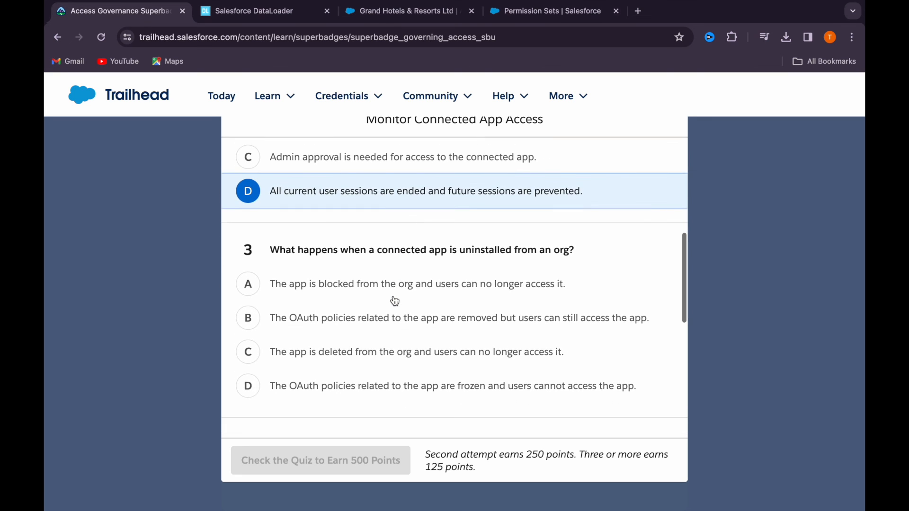
pyautogui.scroll(-3, 395, 301)
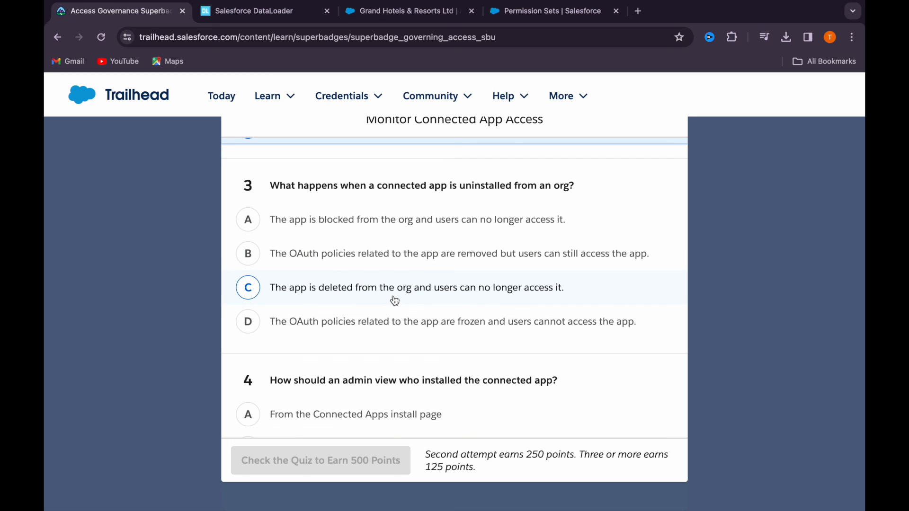
pyautogui.click(402, 268)
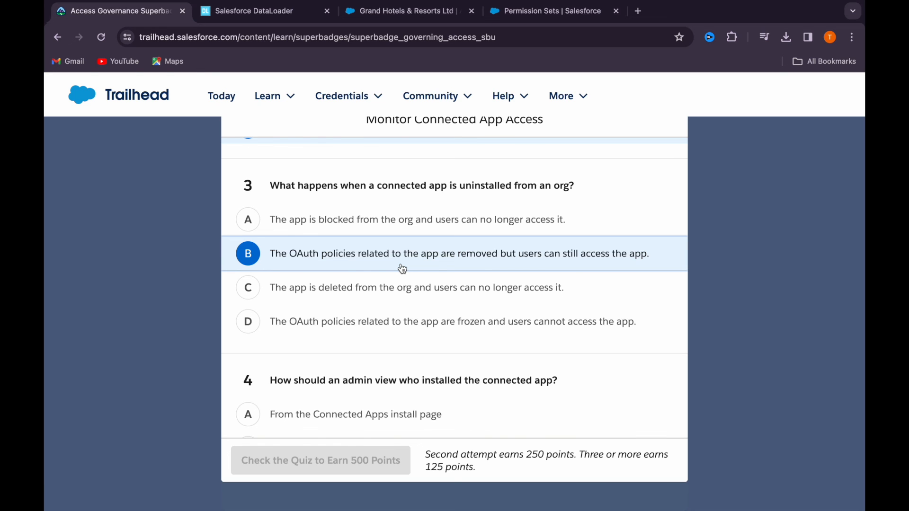
# Answer question 4 with "From the Connected App Detail page" and question 5 with "A and B", and submit the quiz for checking.
pyautogui.scroll(-3, 417, 317)
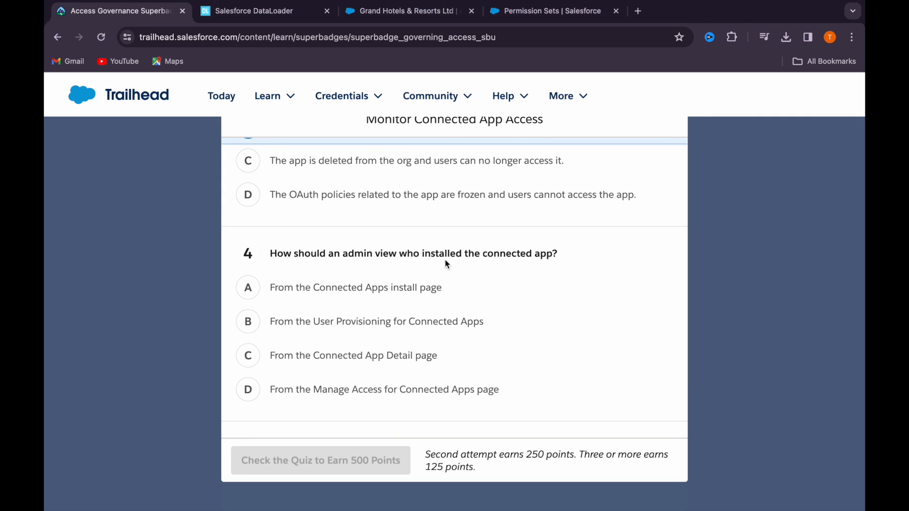
pyautogui.scroll(-1, 448, 264)
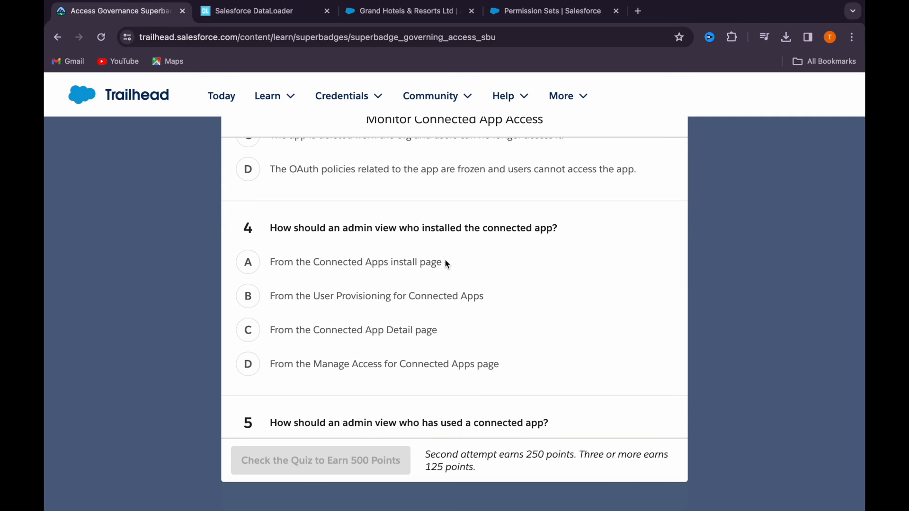
pyautogui.click(407, 344)
pyautogui.scroll(-5, 408, 345)
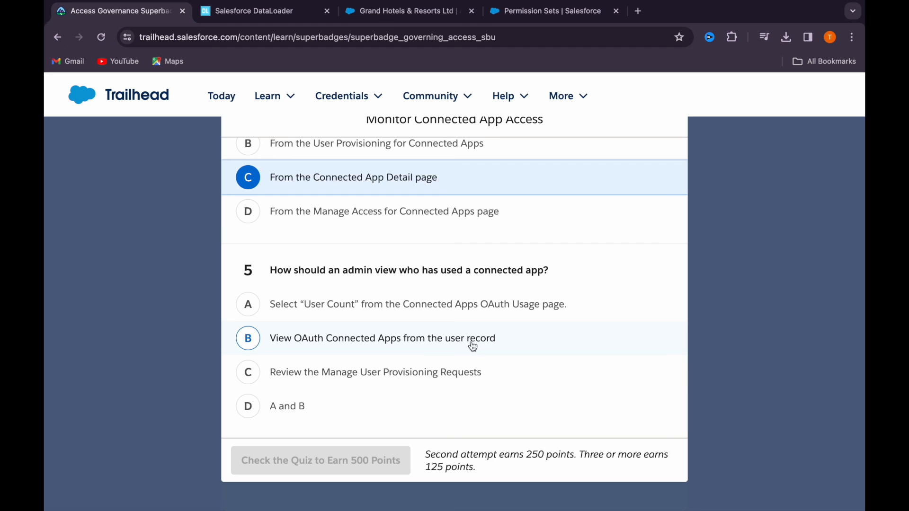
pyautogui.click(287, 414)
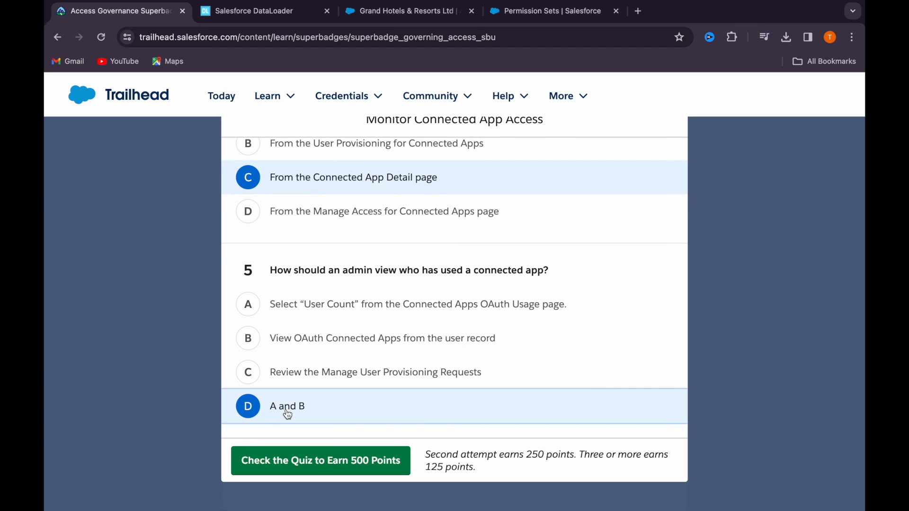
pyautogui.click(290, 461)
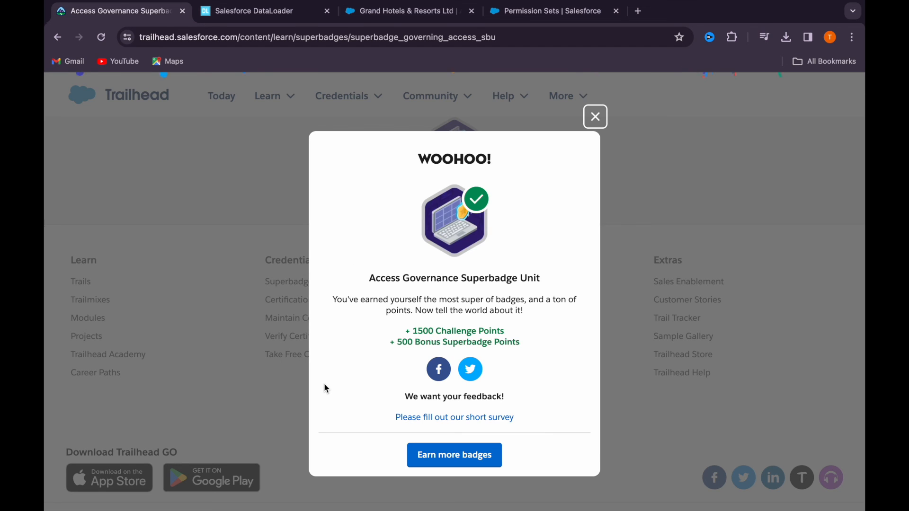